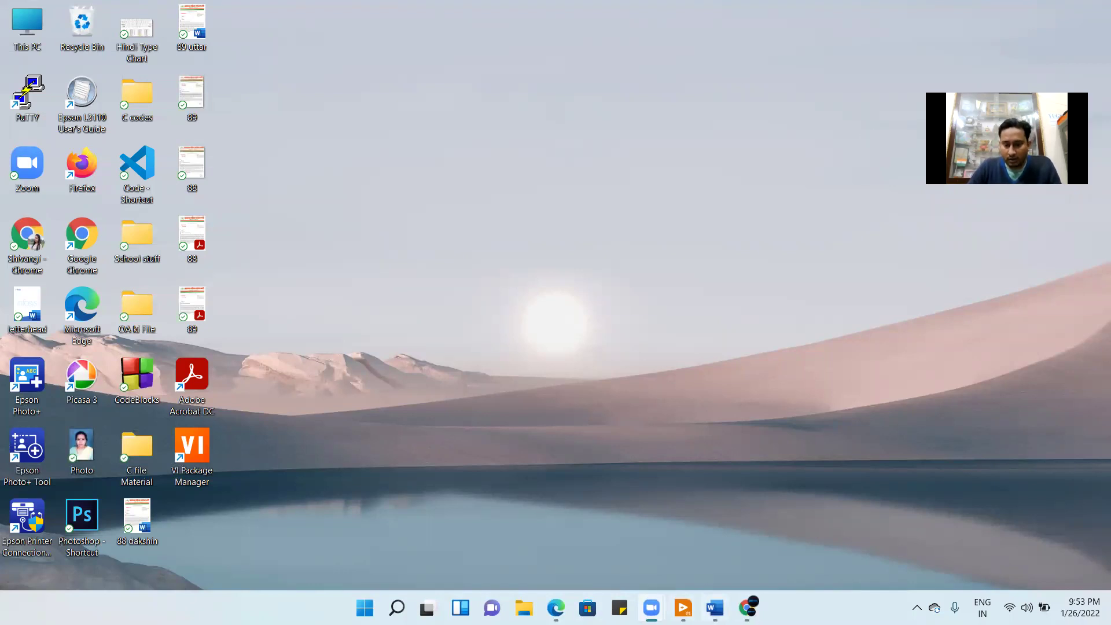
Step: Bring the Document1 Word document listing Lab View, Matlab and Xilinx to the front
left_click(716, 607)
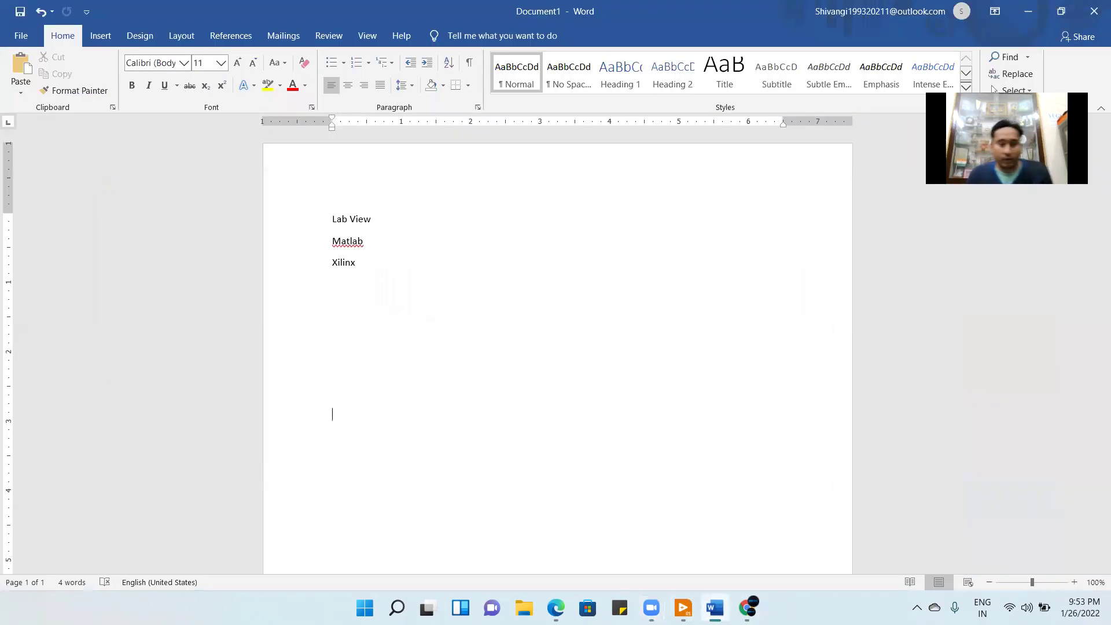
Step: Add a blank line under Xilinx in Word, then switch to the Chrome new tab
key("Return")
key("Return")
key("Return")
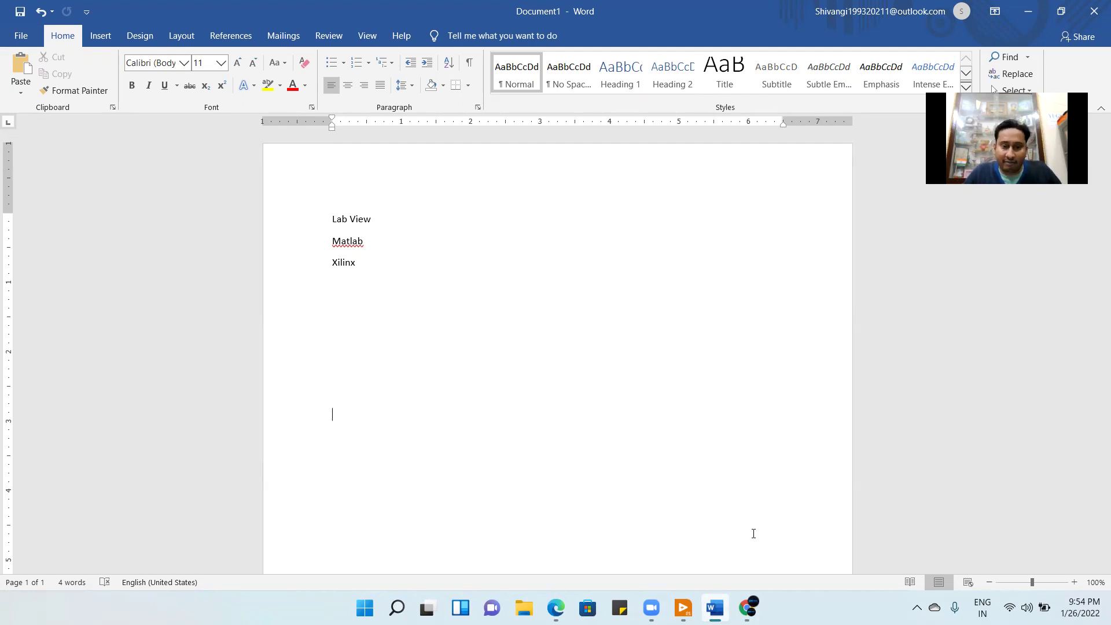
left_click(366, 264)
key("Return")
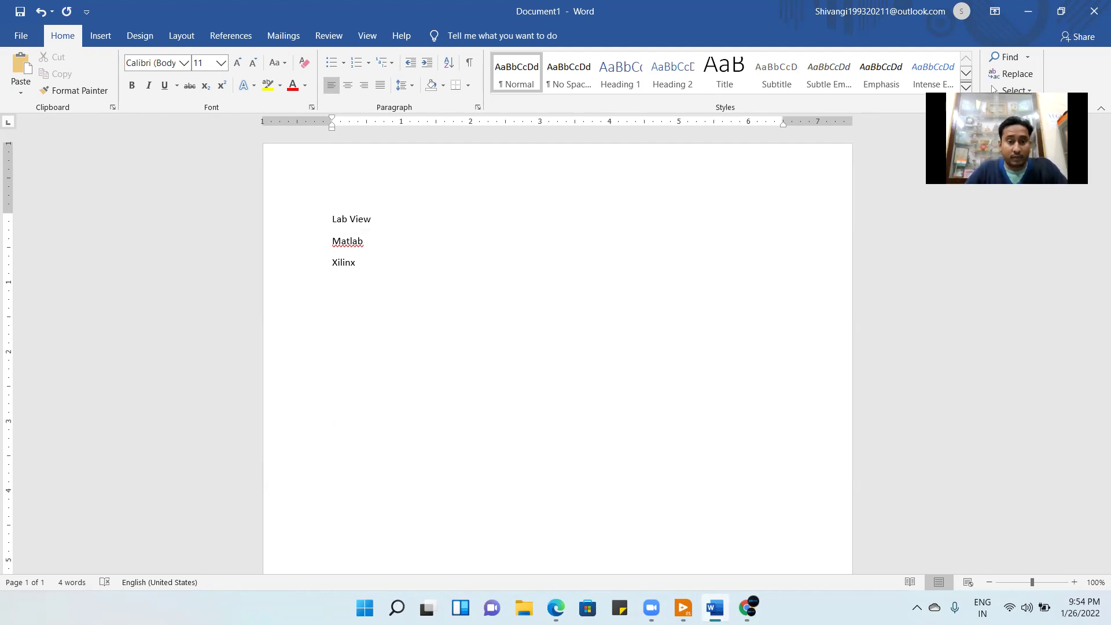
left_click(747, 608)
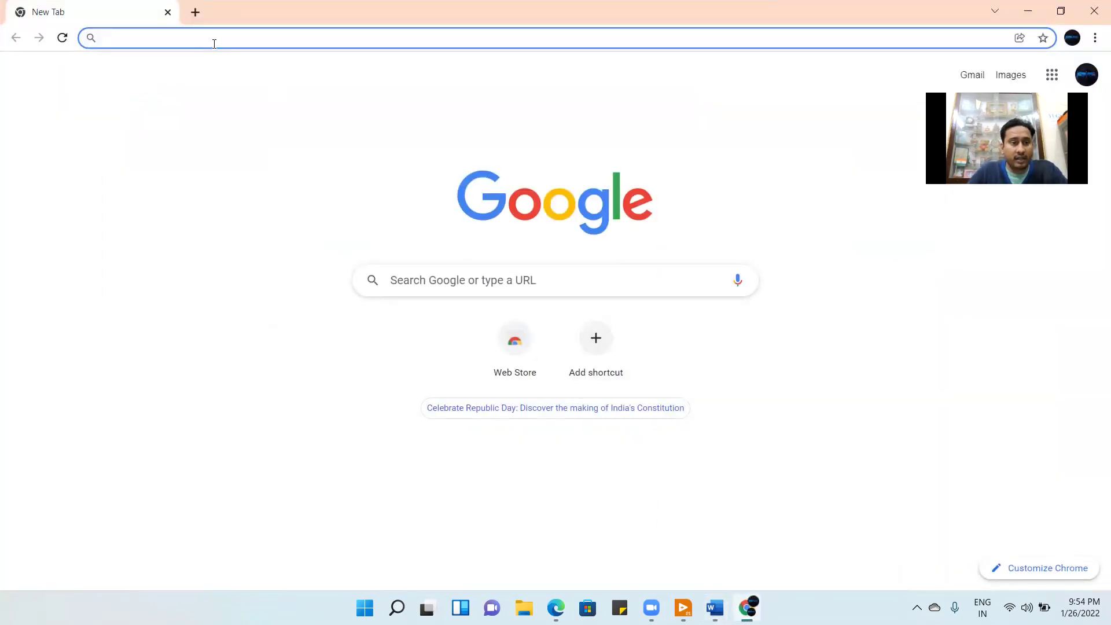
Step: Google 'tinkercad' and open a second blank tab beside the results
type("t")
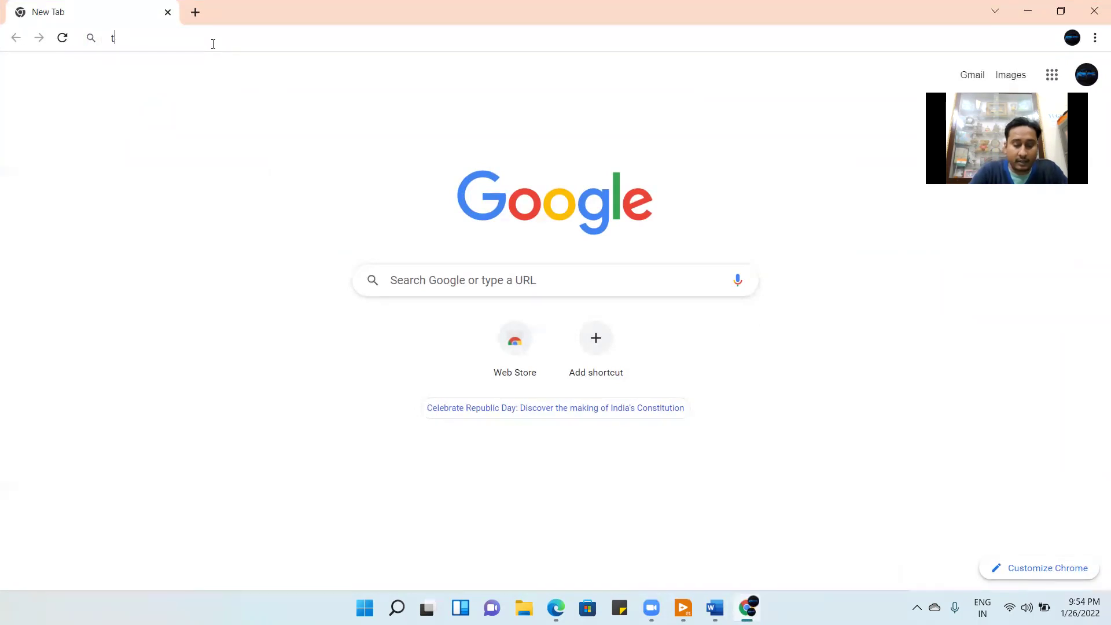
type("inker")
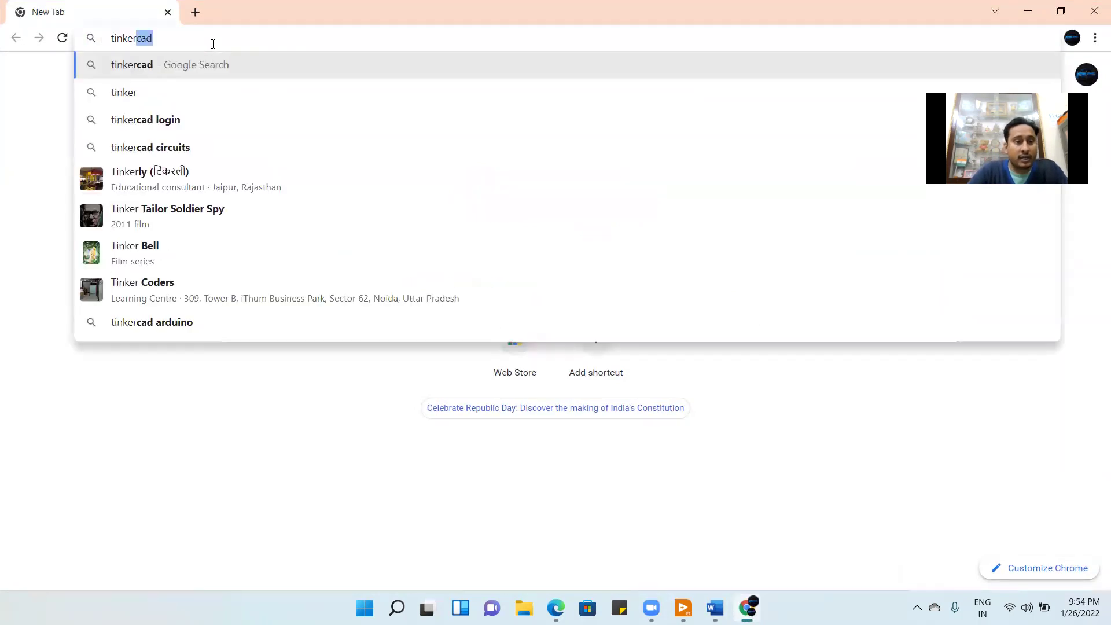
key("Return")
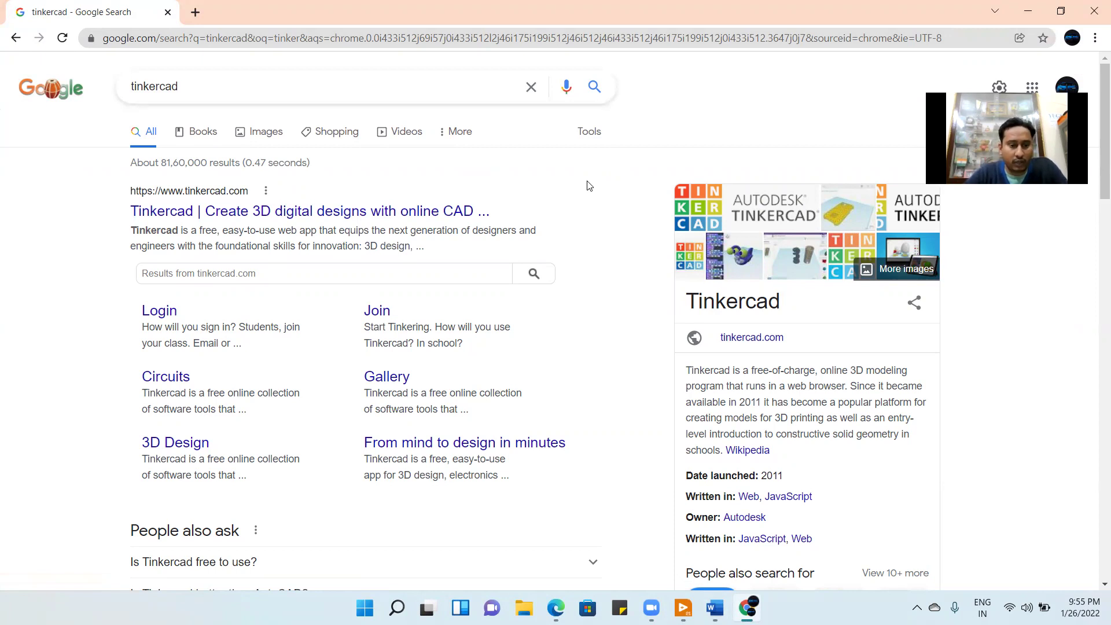
left_click(195, 13)
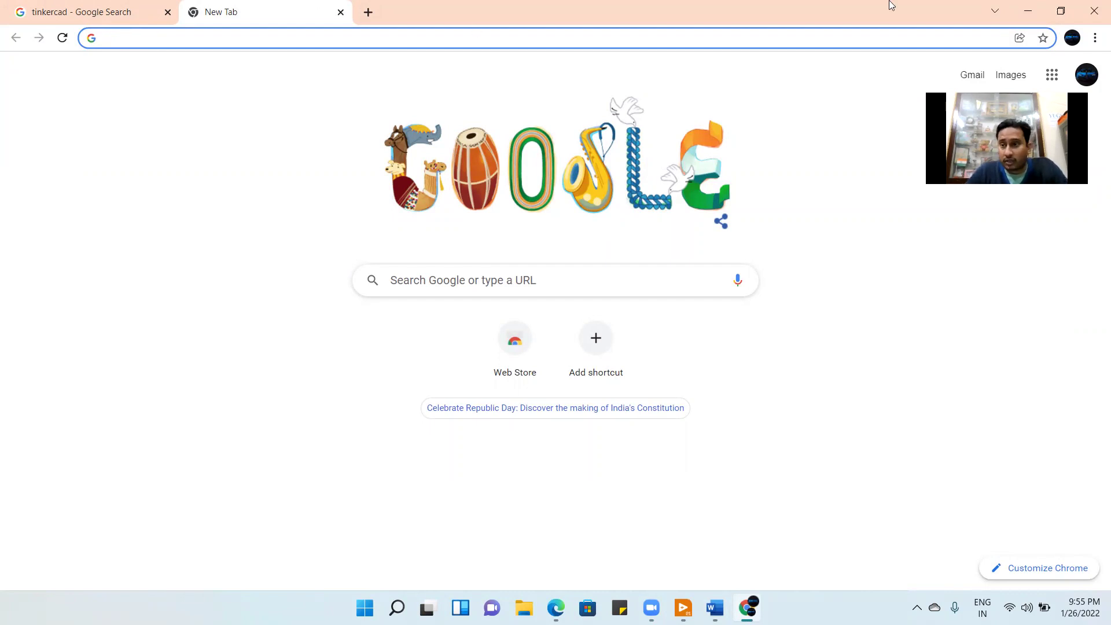
Step: Add 'Tinker Cad' on the line under Xilinx and delete the stray colon after Xilinx
left_click(1028, 15)
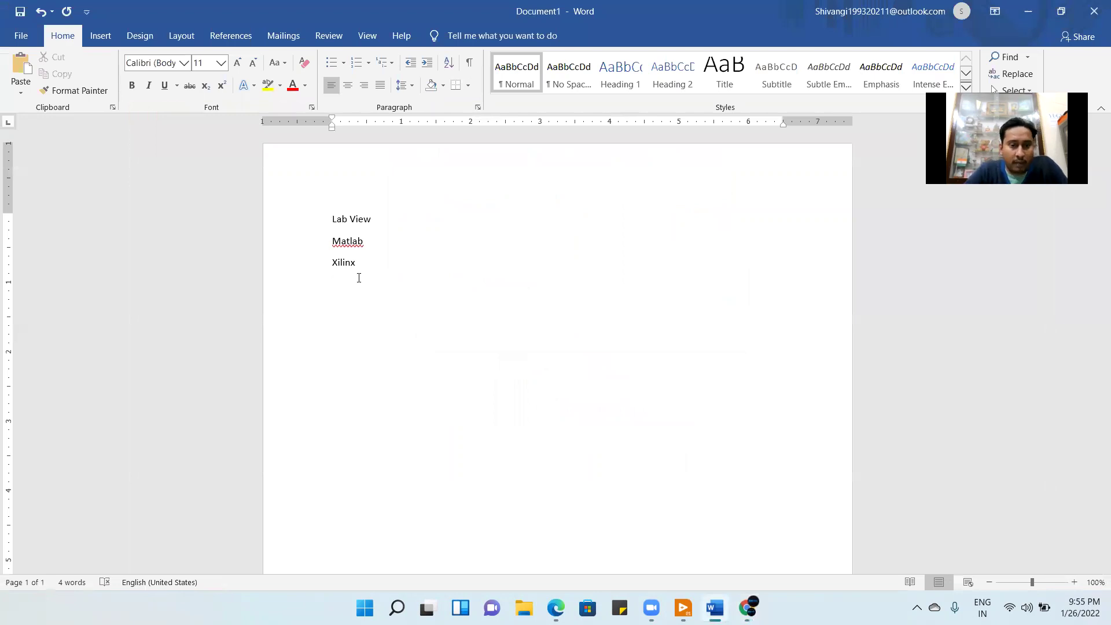
type("Tinker")
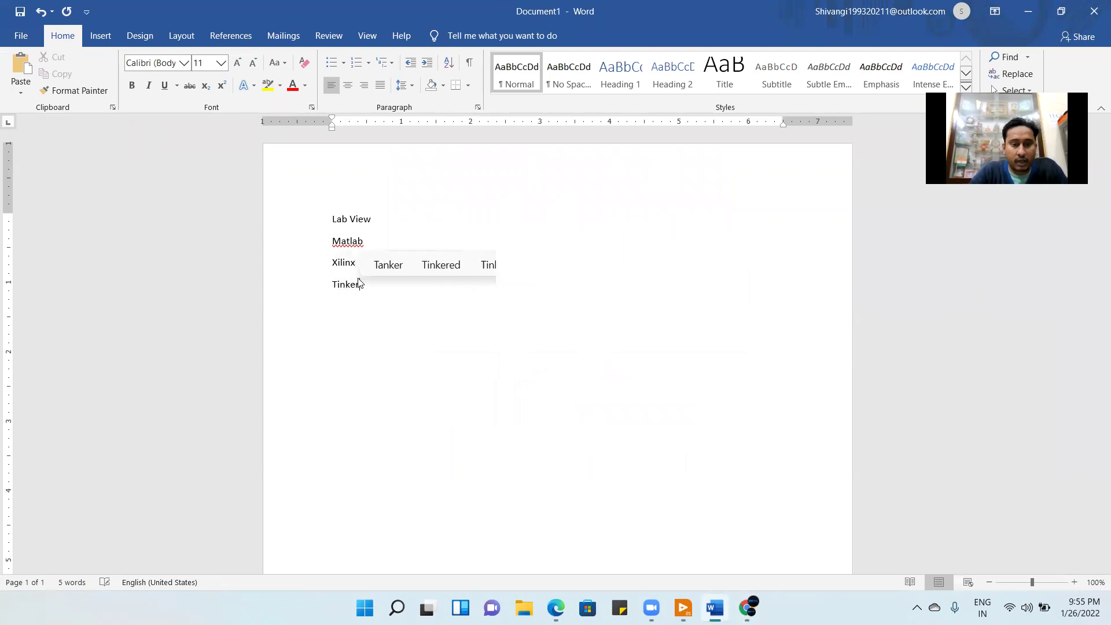
type(" Cad")
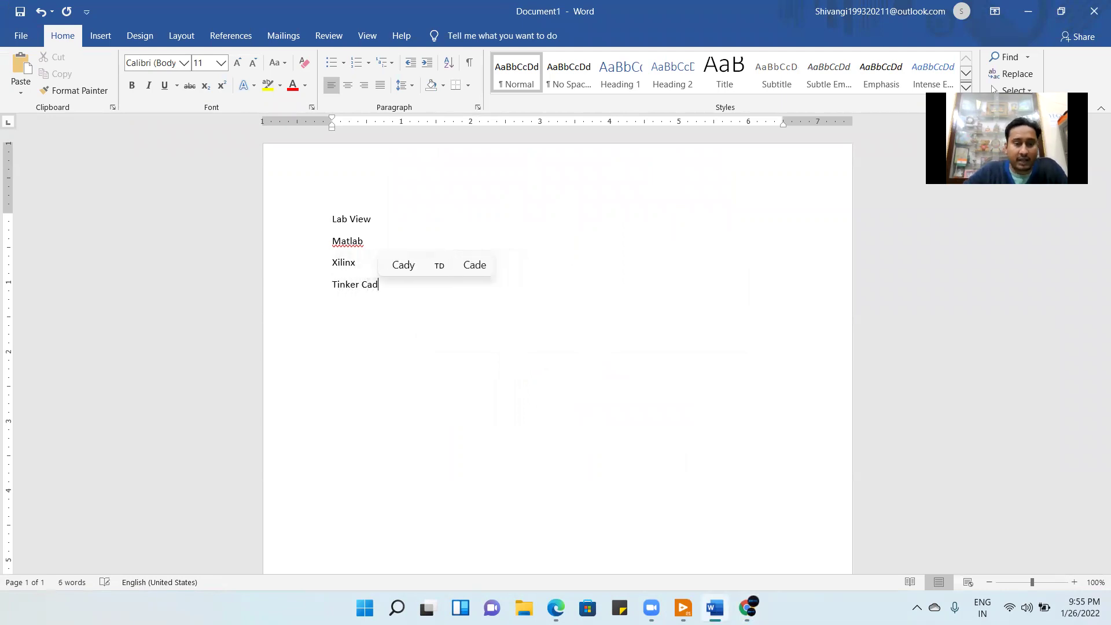
type(":")
key("Return")
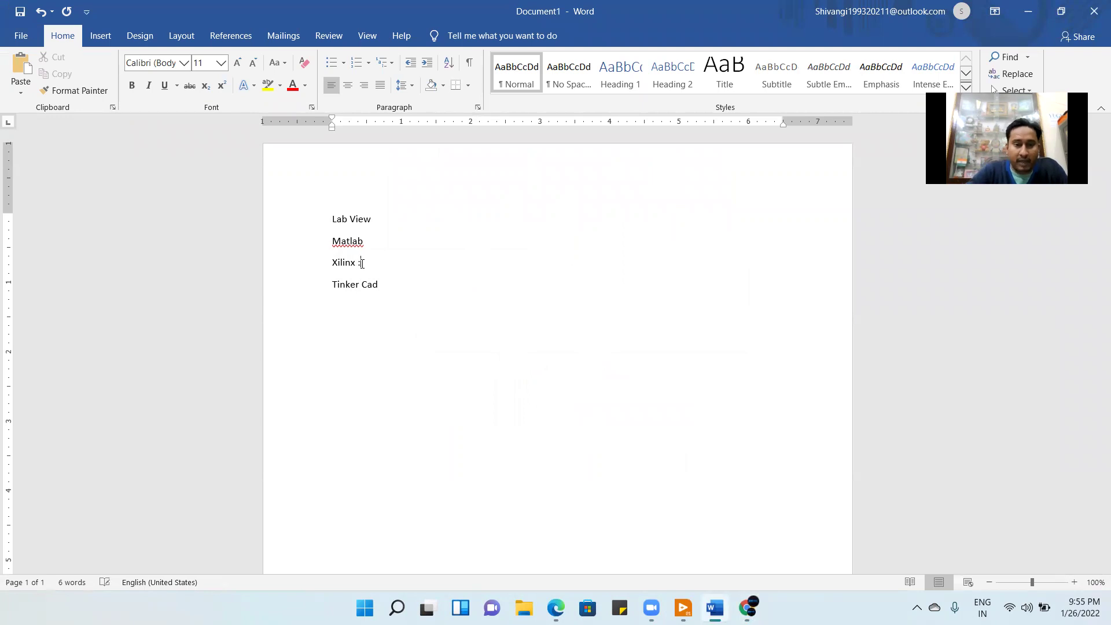
key("BackSpace")
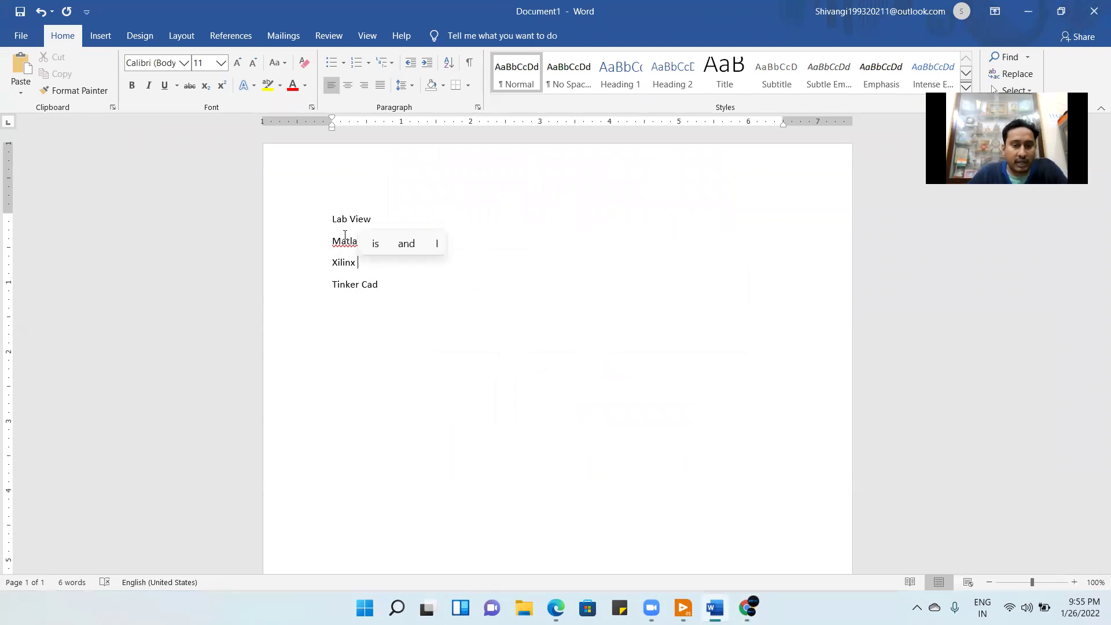
Step: Select and deselect the Lab View and Tinker Cad lines to check the four-item list
left_click_drag(332, 219, 370, 216)
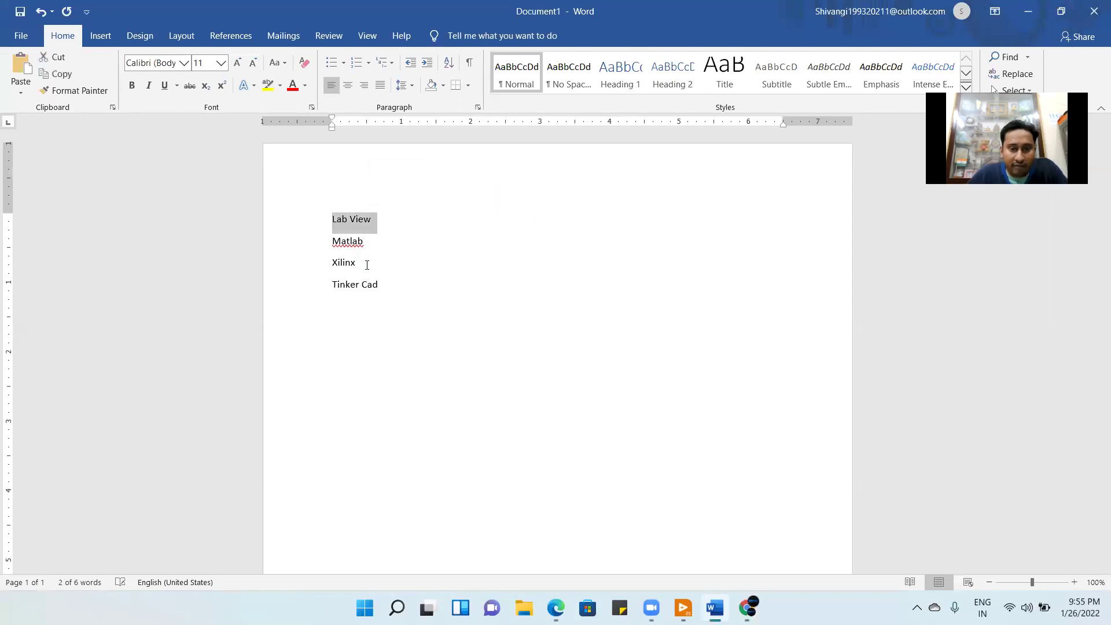
left_click_drag(379, 284, 336, 285)
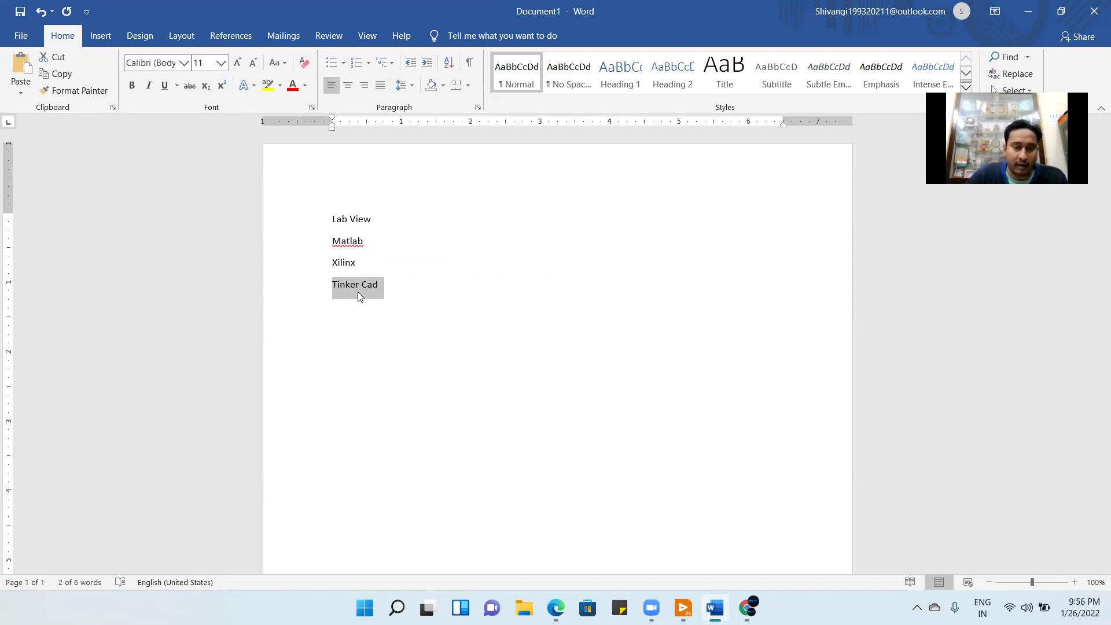
left_click(390, 327)
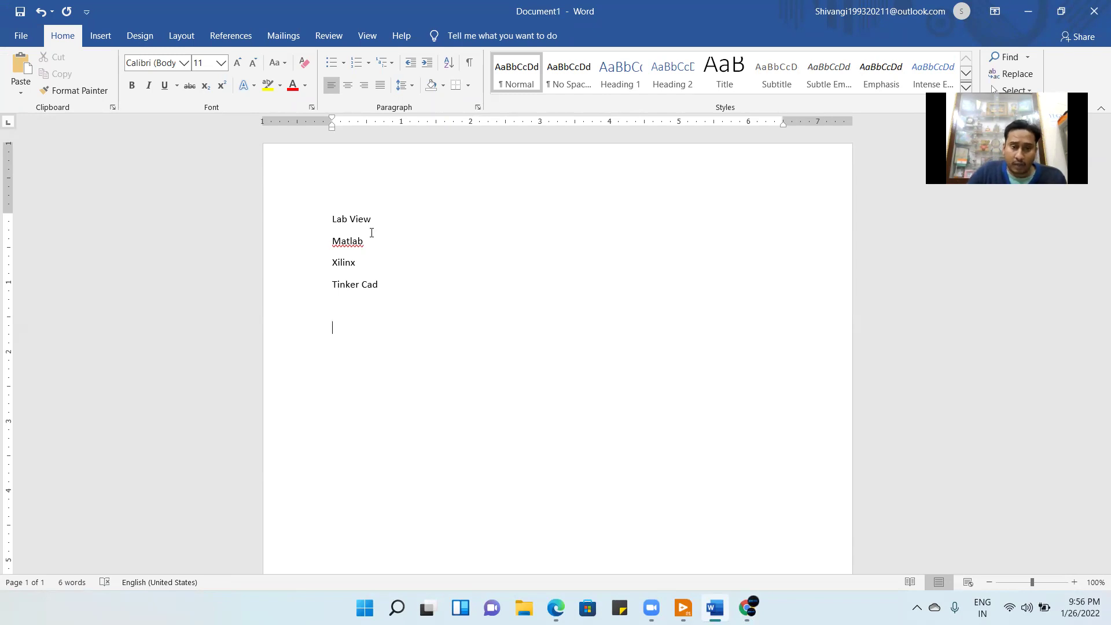
left_click(373, 313)
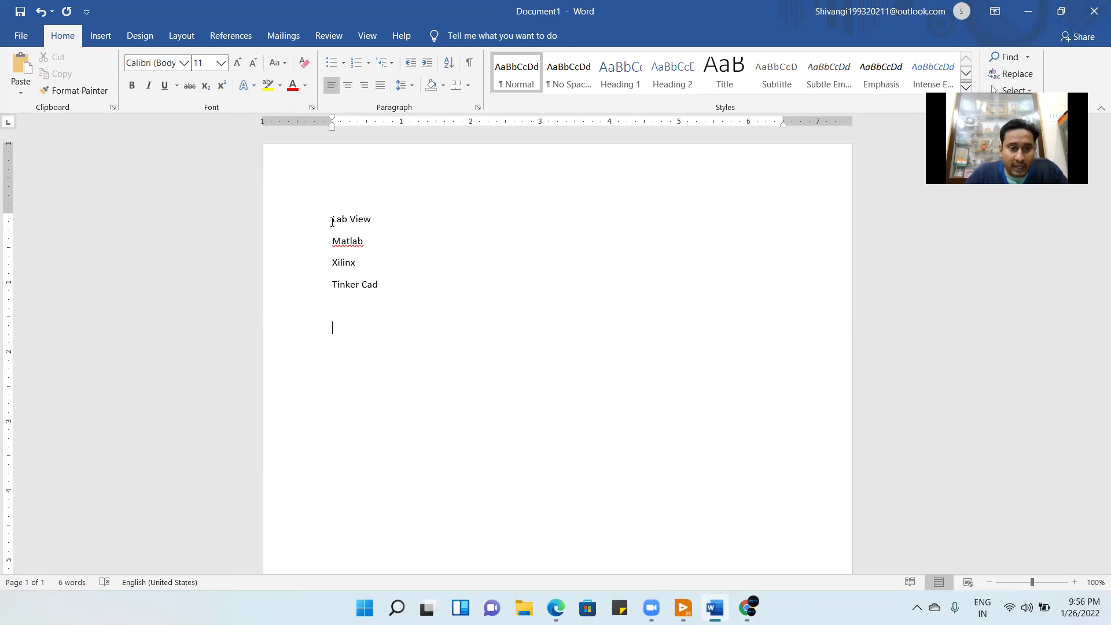
left_click_drag(331, 222, 372, 223)
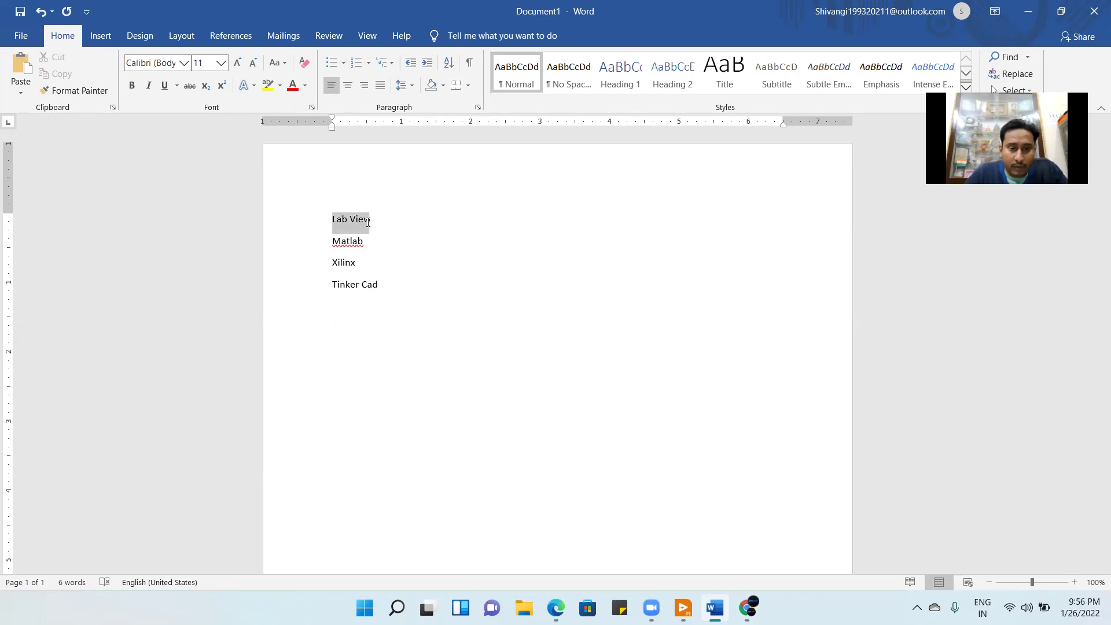
left_click(412, 252)
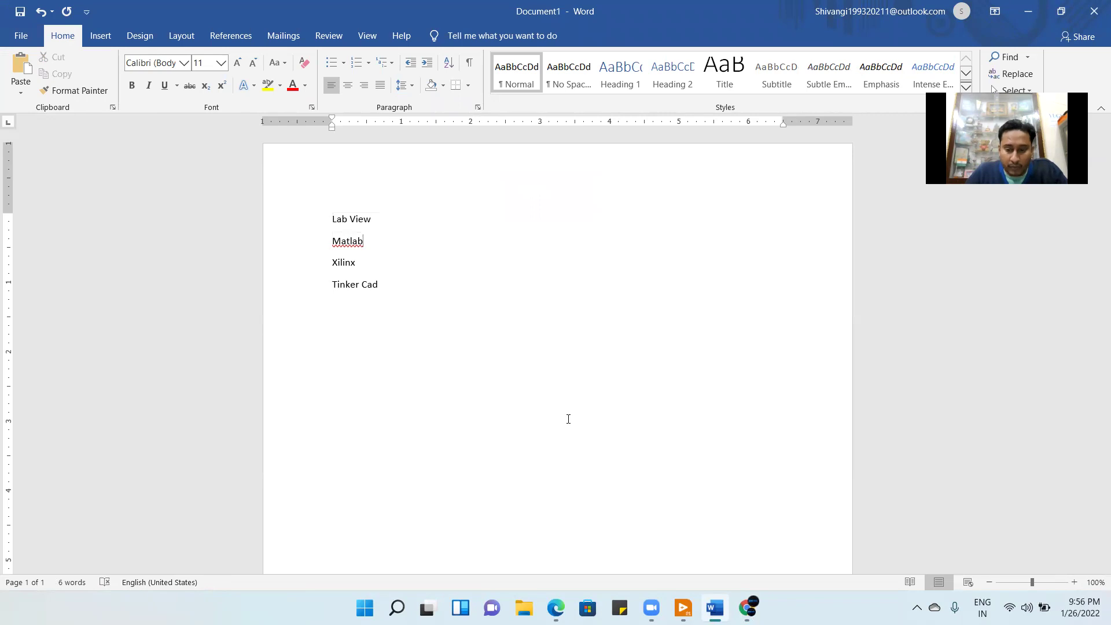
Step: View the blank Untitled 1 block diagram and front panel in LabVIEW
mouse_move(682, 608)
left_click(634, 498)
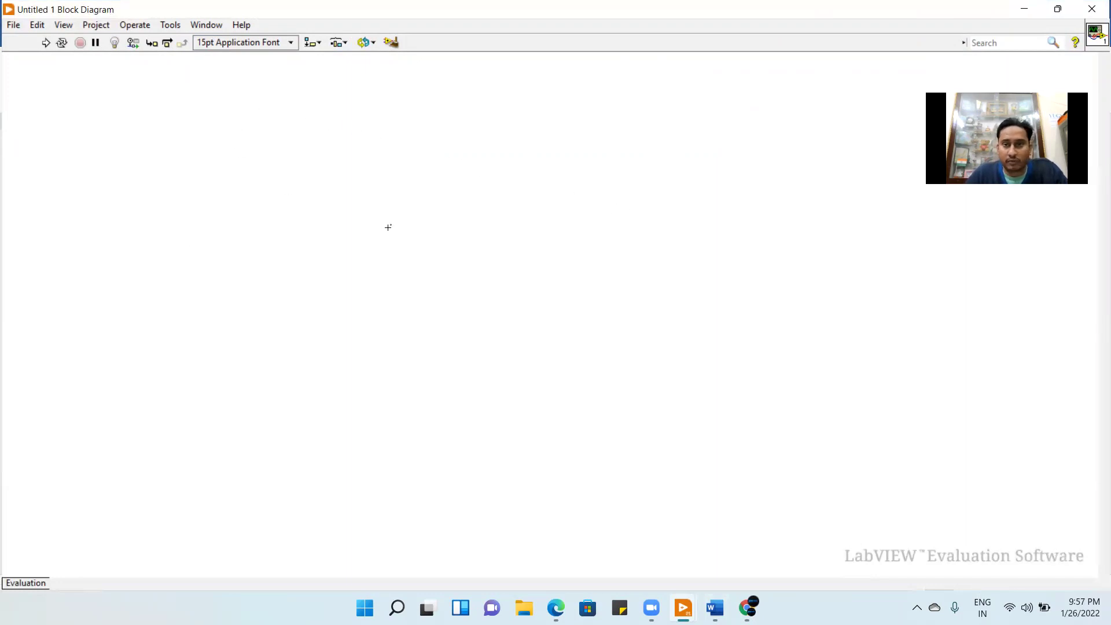
left_click(1024, 8)
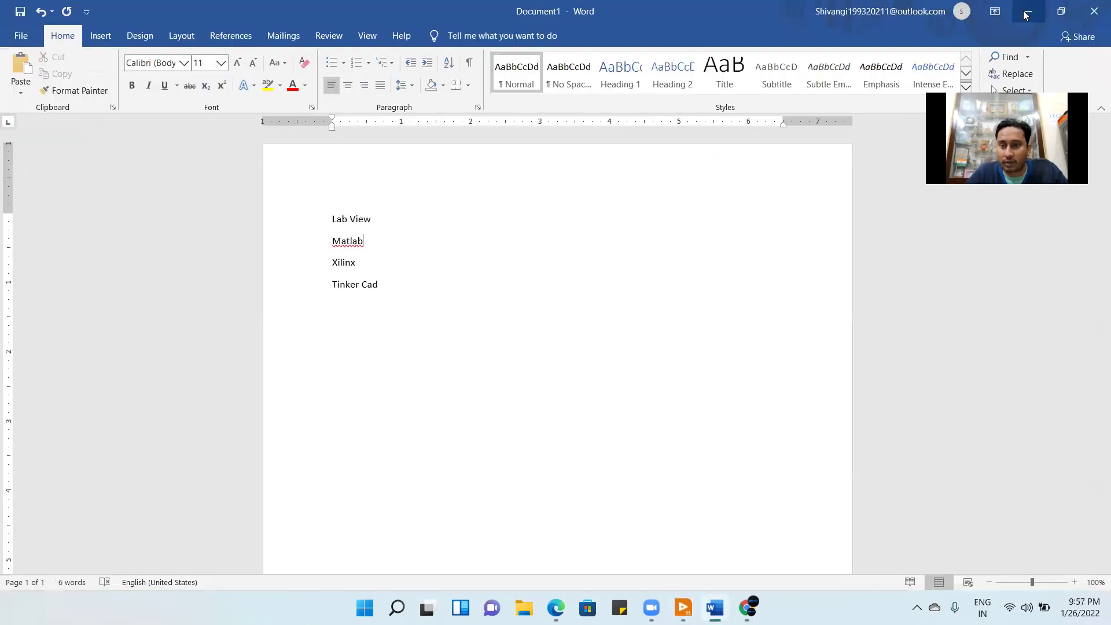
mouse_move(683, 607)
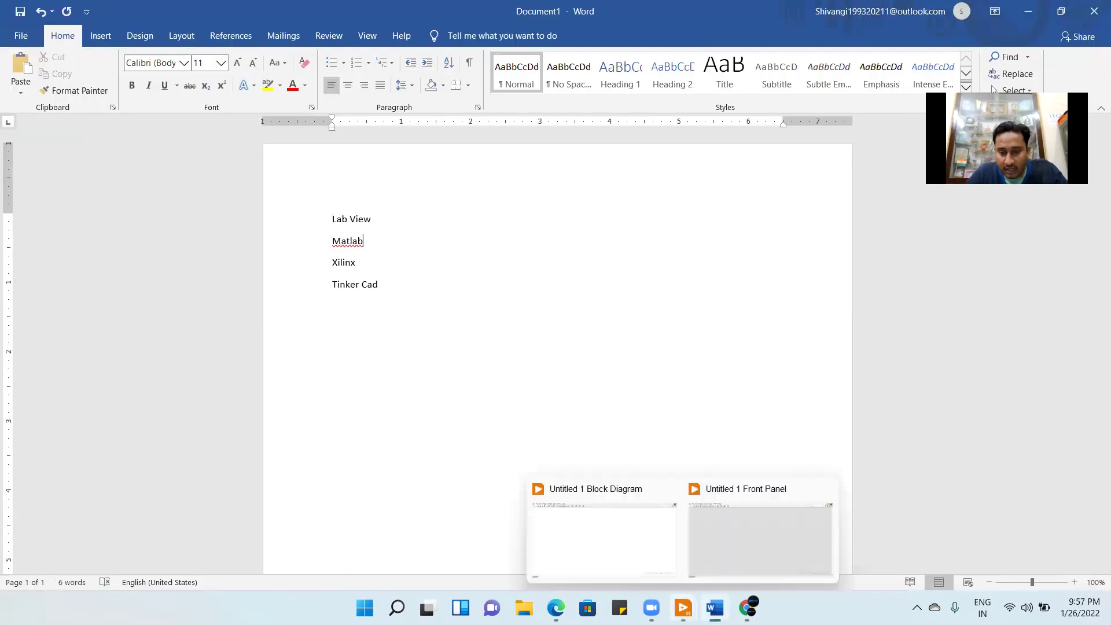
left_click(758, 495)
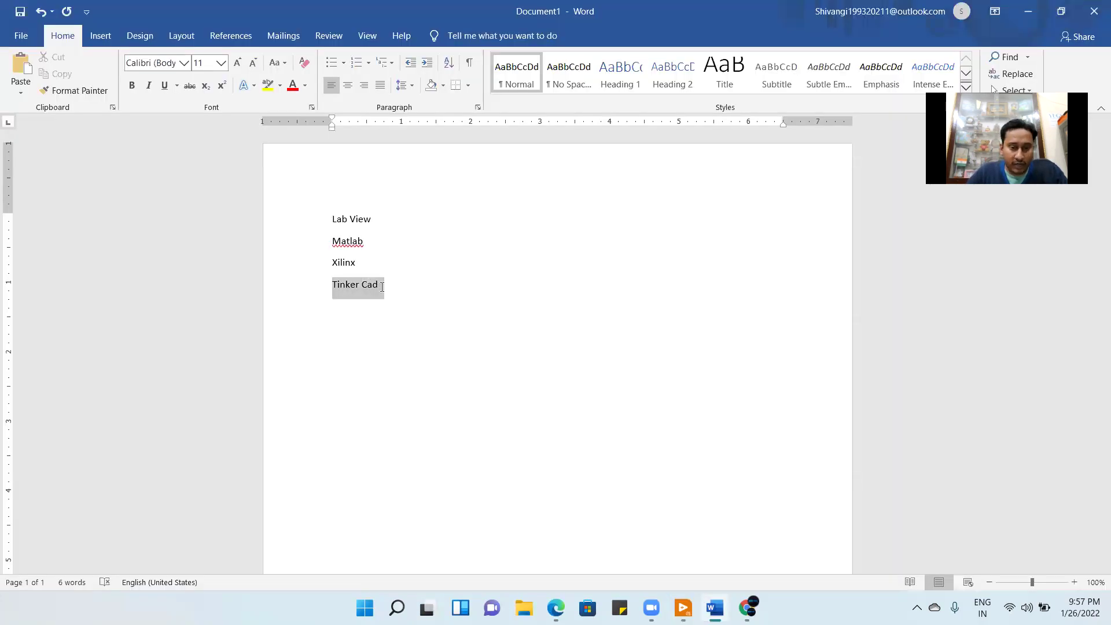
Step: Select and deselect the Tinker Cad line, then minimise Word to the desktop
left_click_drag(366, 283, 383, 295)
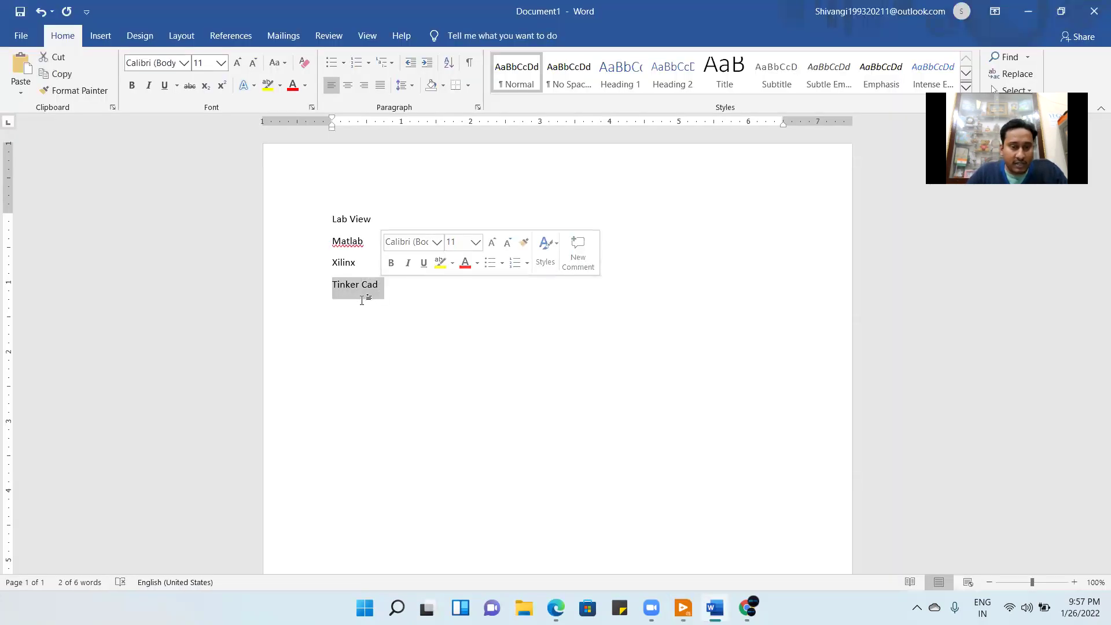
left_click(366, 315)
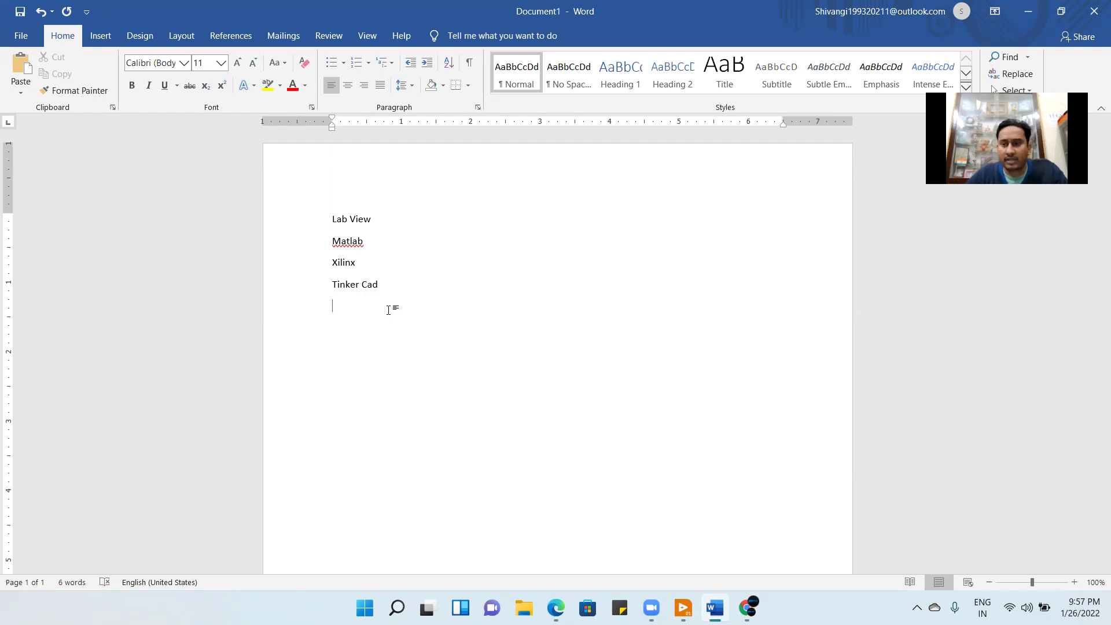
left_click(1026, 15)
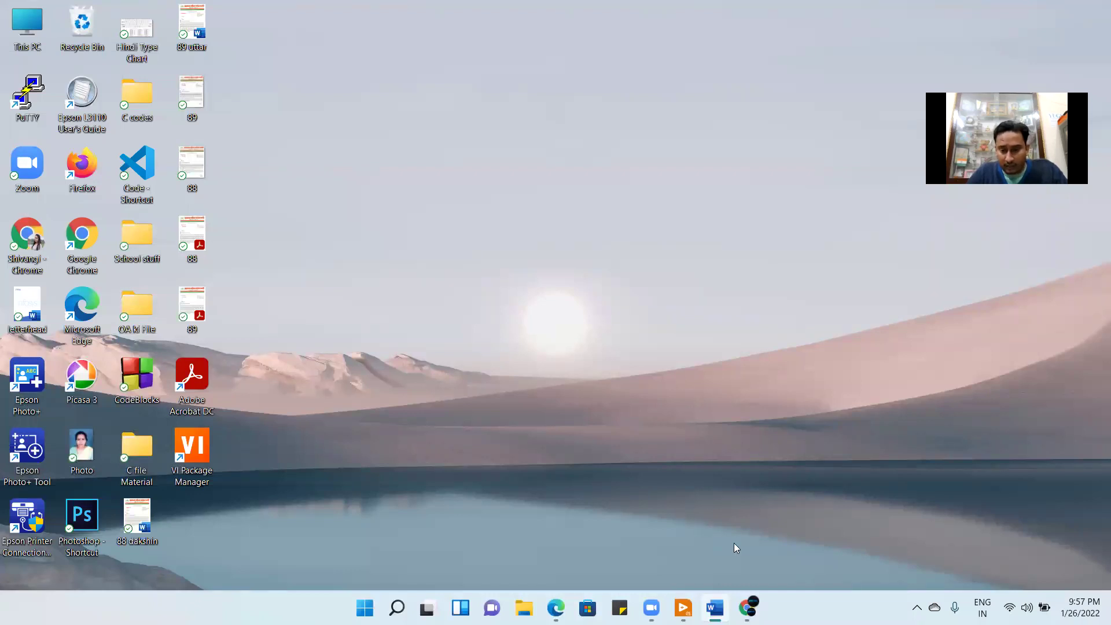
mouse_move(747, 608)
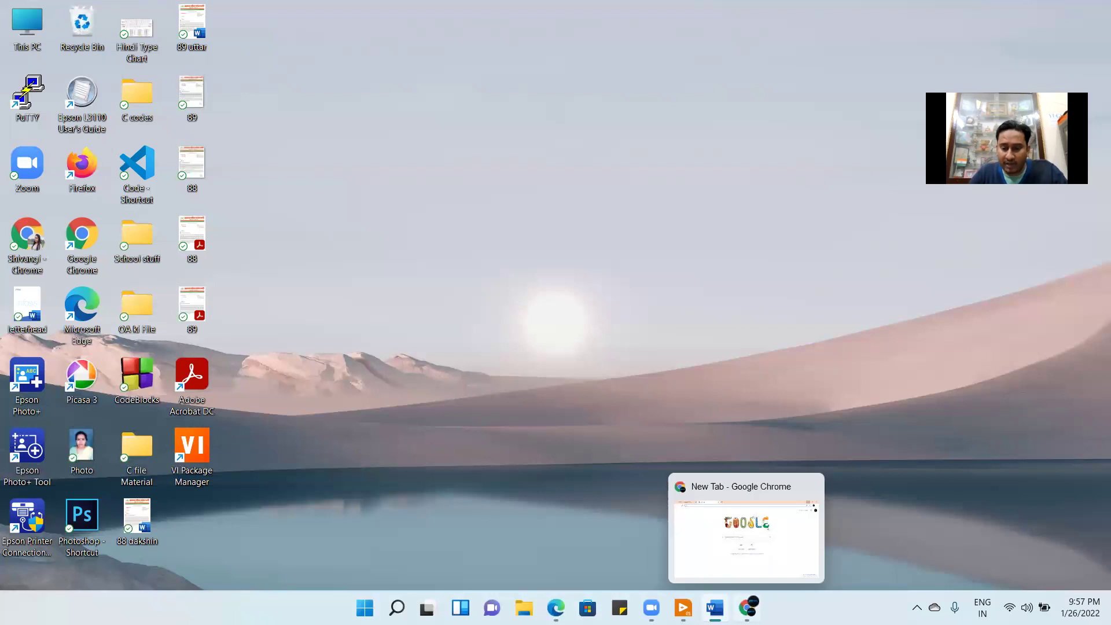
Step: Return to Chrome and close the tinkercad search results tab
left_click(747, 608)
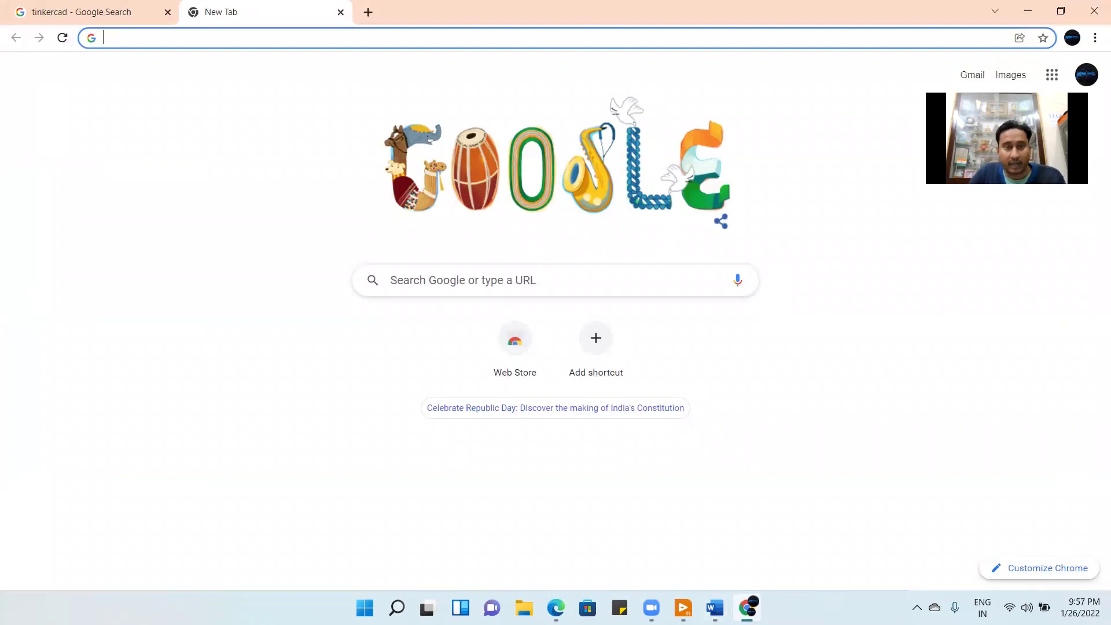
left_click(113, 18)
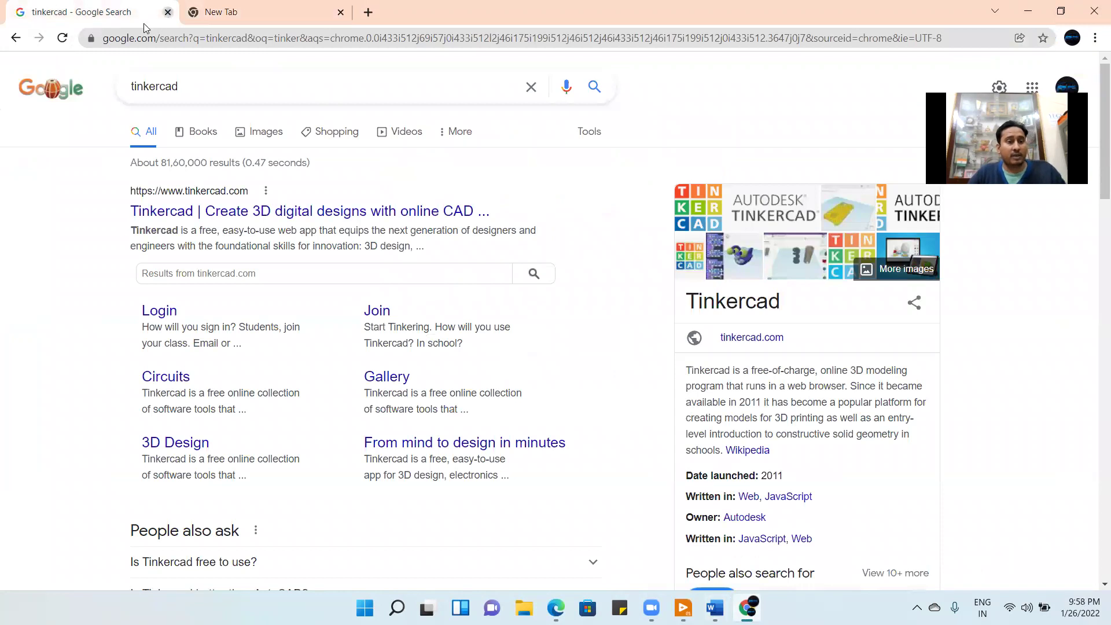
key("ctrl+w")
left_click(182, 38)
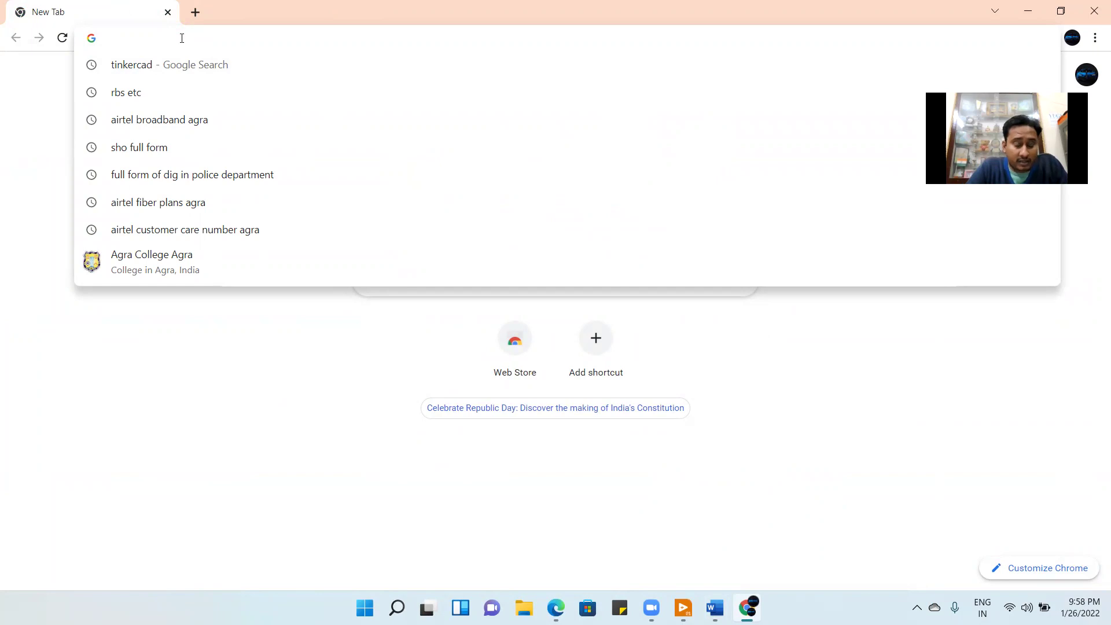
Step: Search 'half wave rectifier with tinker cad' and accept the 'tinkercad' spelling correction
type("ha")
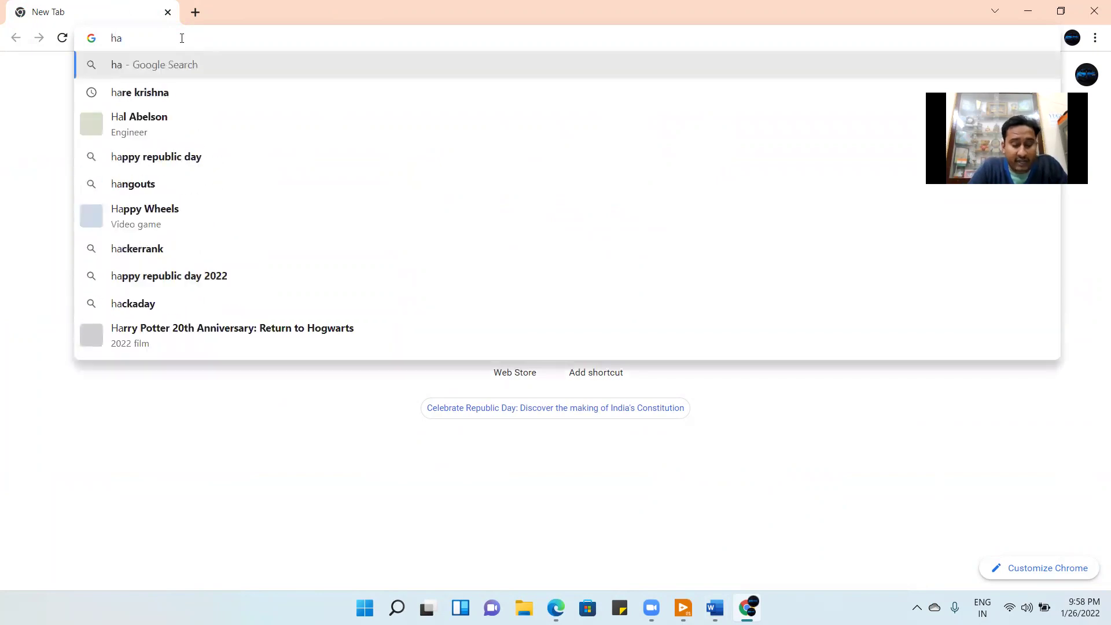
type("f")
key("BackSpace")
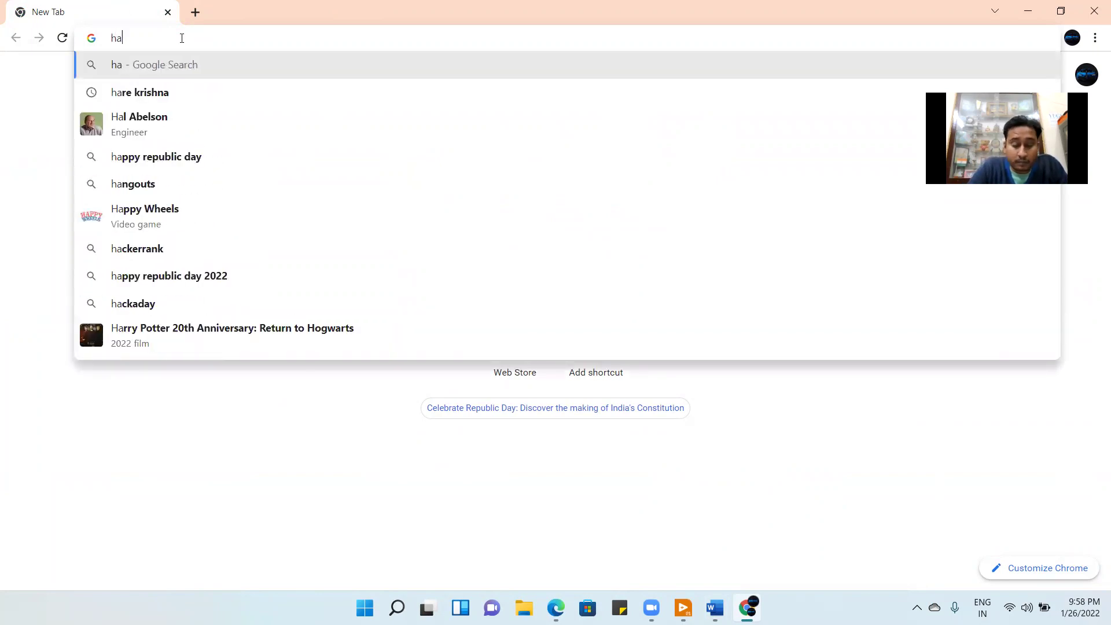
type("al")
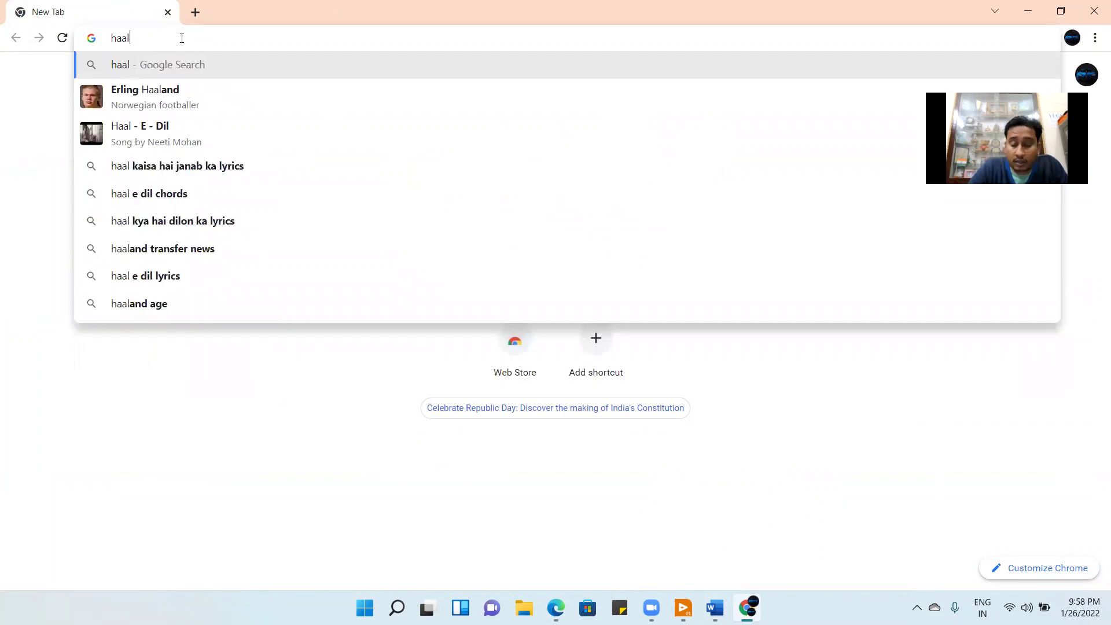
key("BackSpace")
key("BackSpace")
type("lwa")
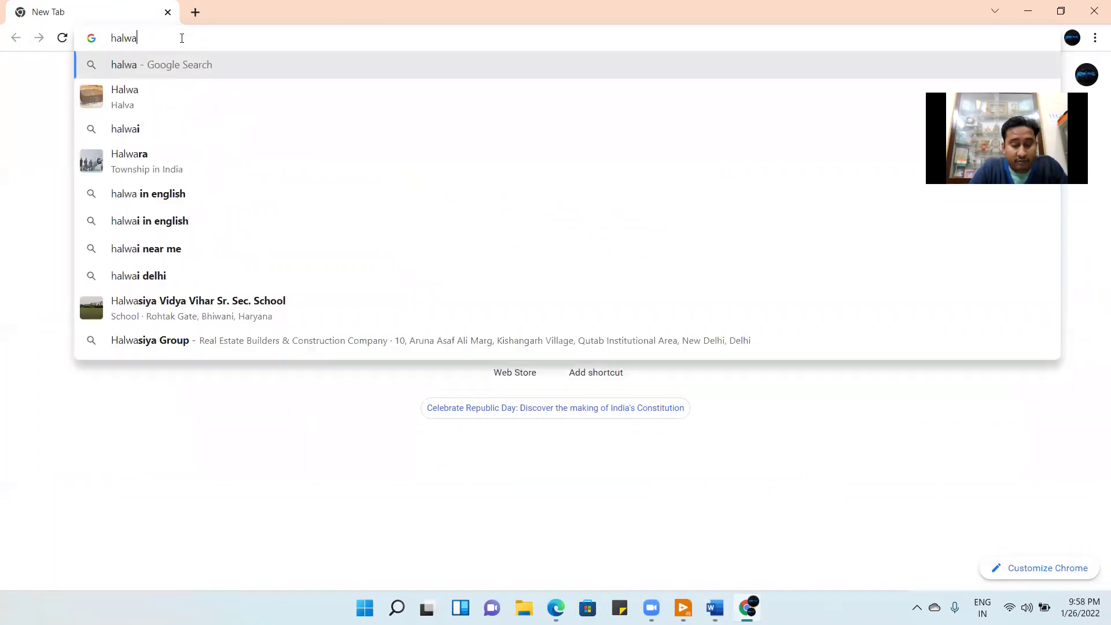
type("ve rectifier ")
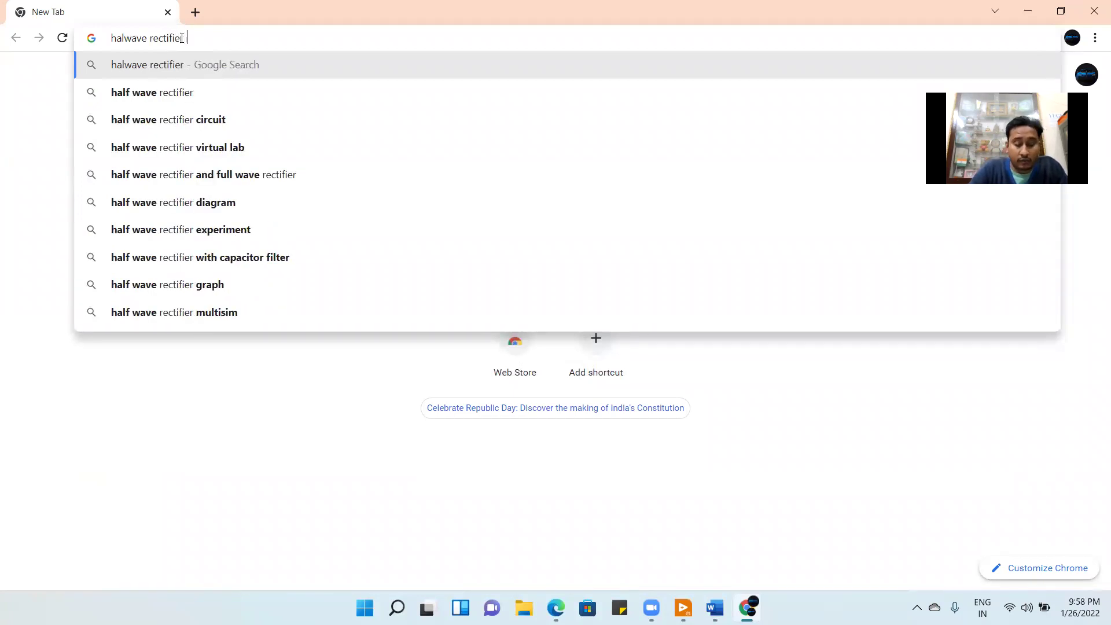
type("with ")
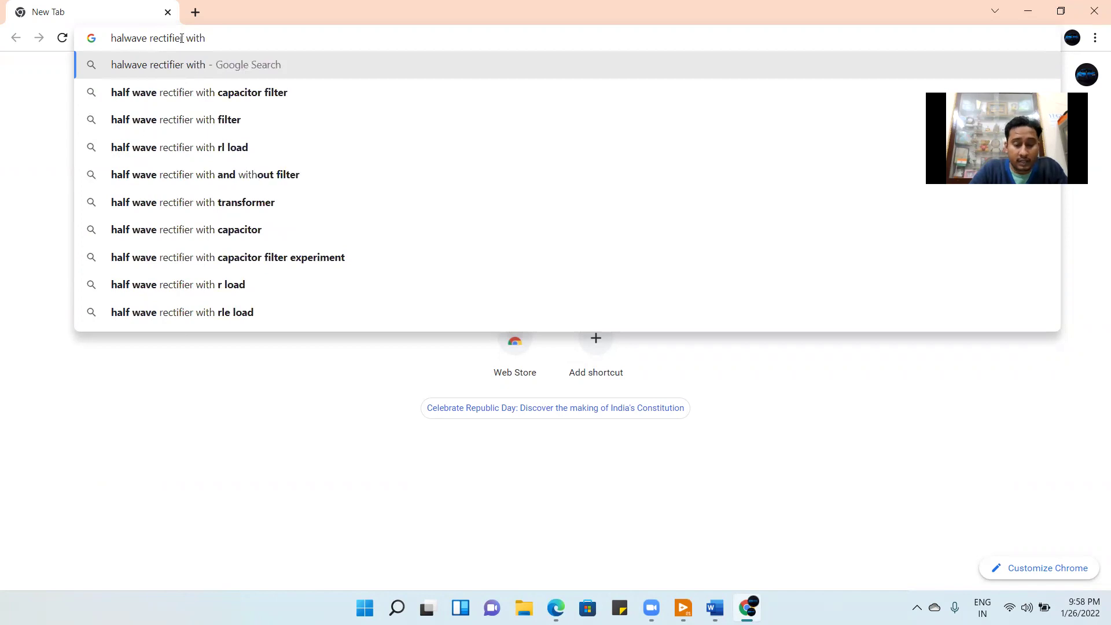
type("tinker c")
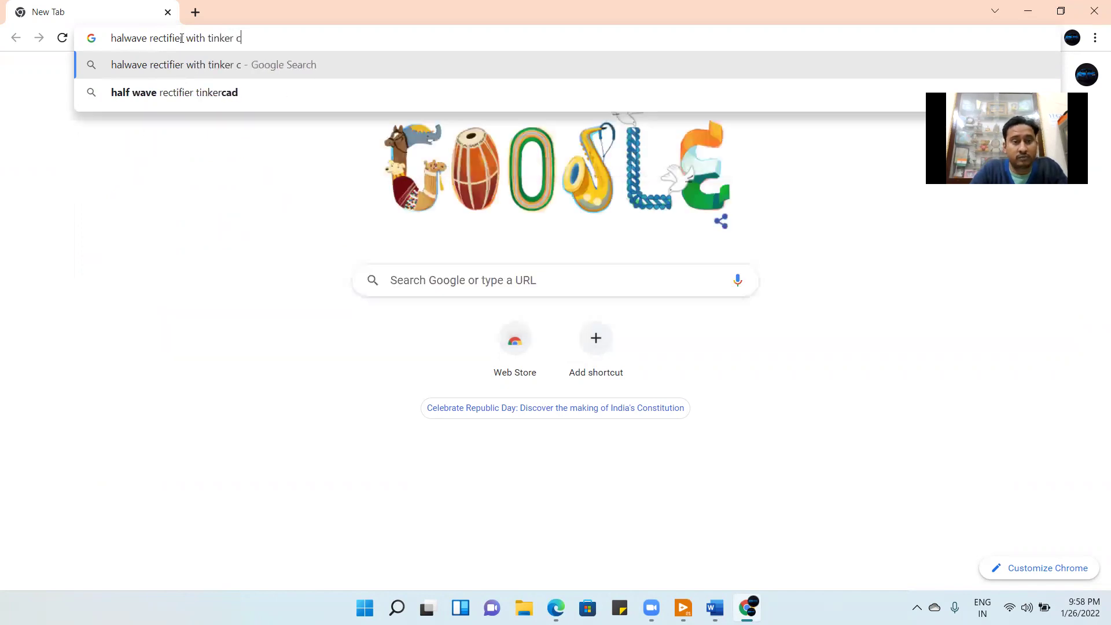
type("ad")
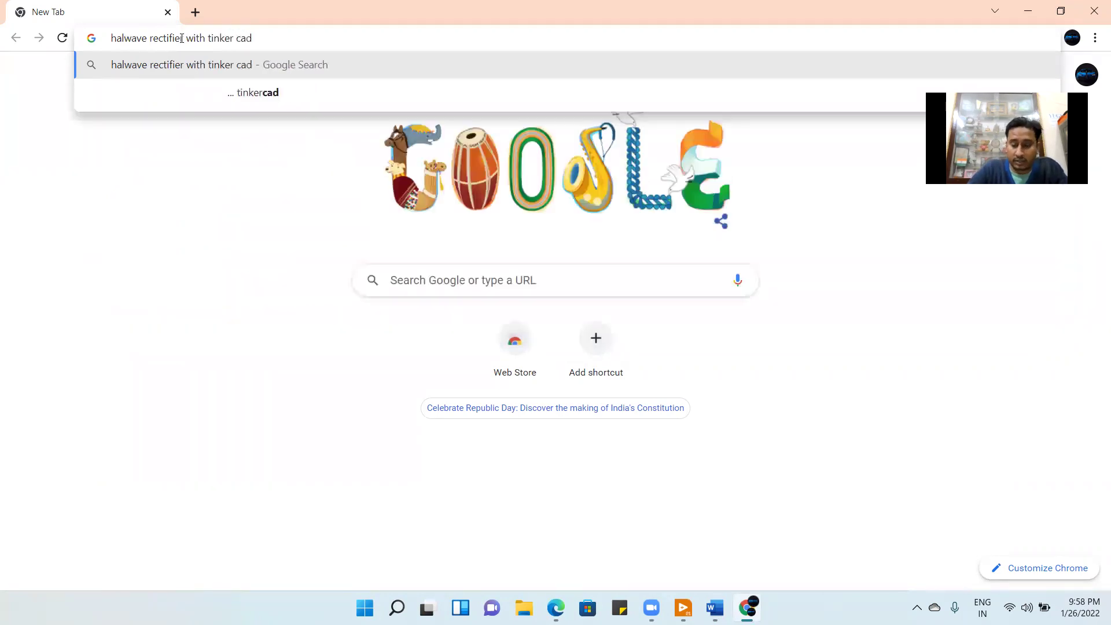
key("Return")
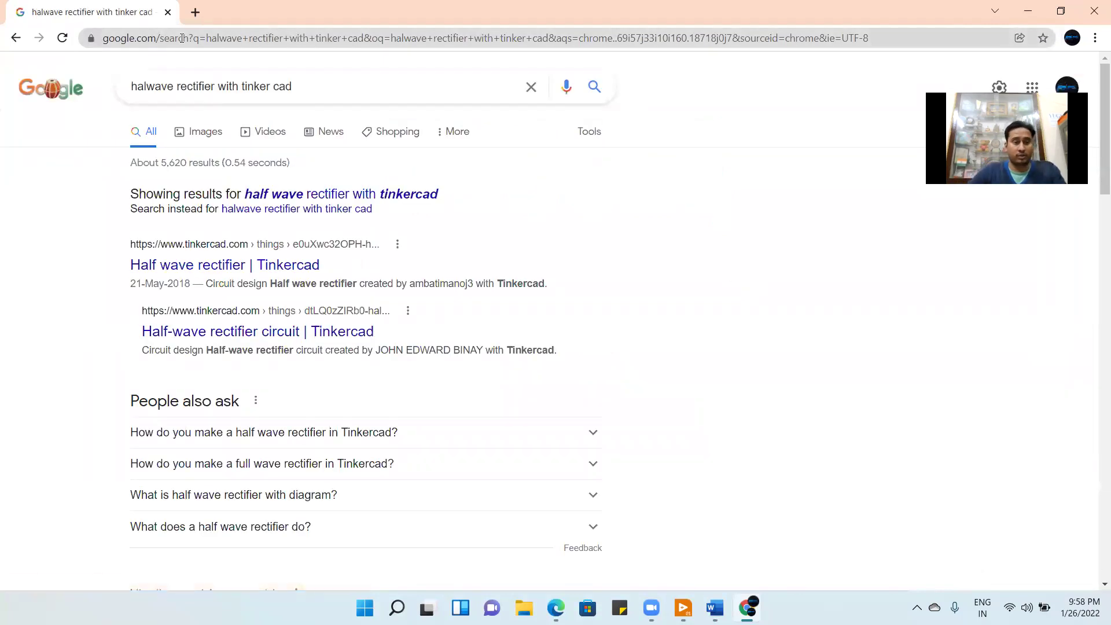
left_click(346, 194)
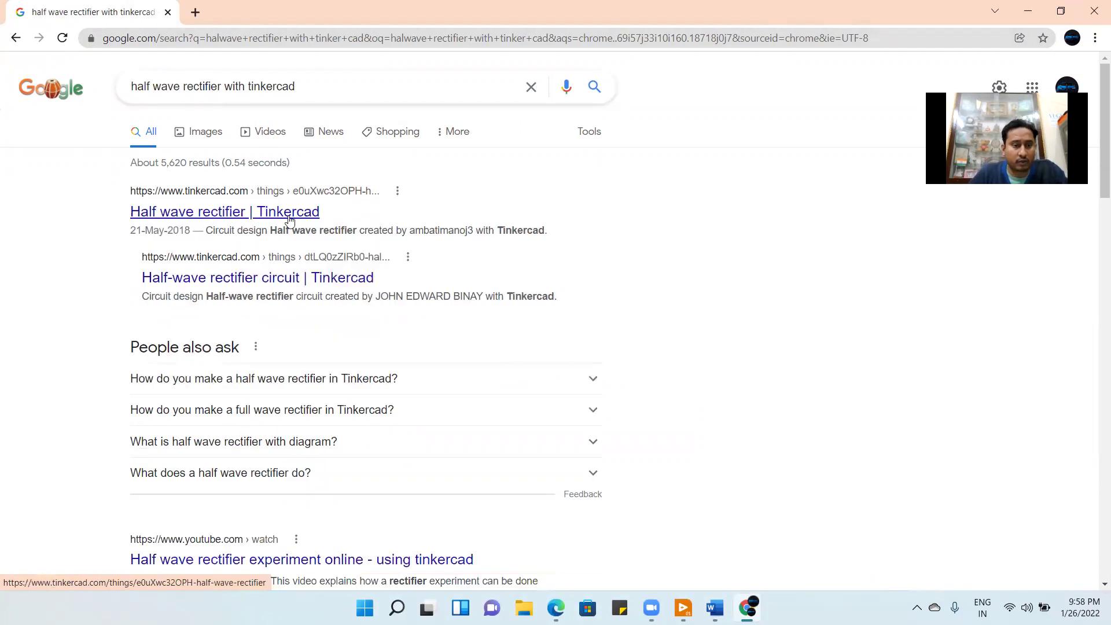
Step: Open the 'Half wave rectifier | Tinkercad' result and scroll through its design page
left_click(282, 217)
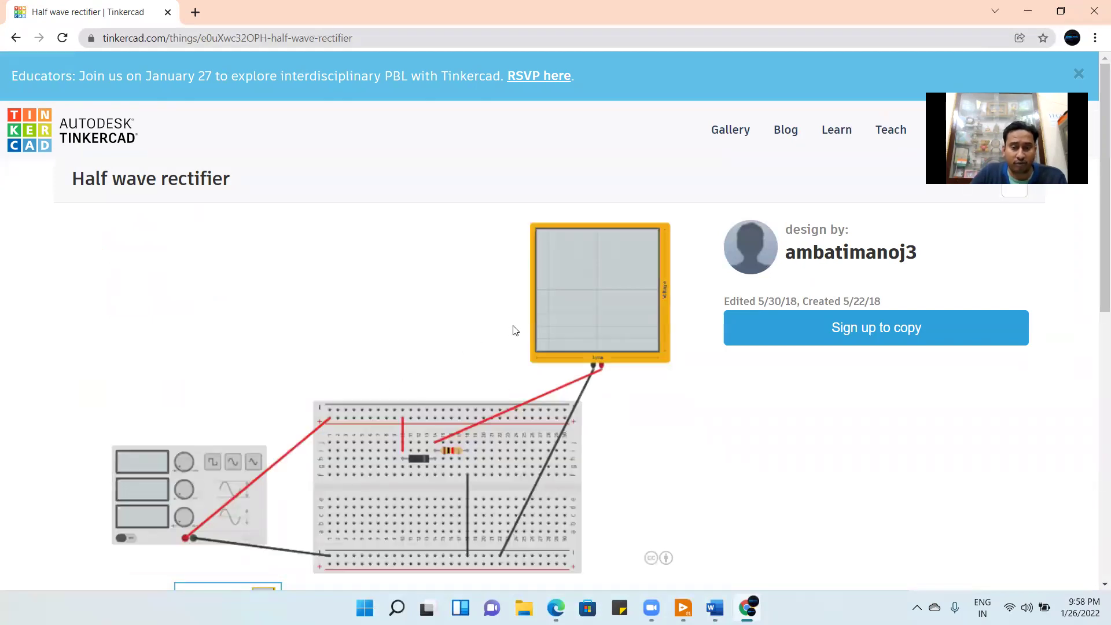
scroll(682, 389, "down", 3)
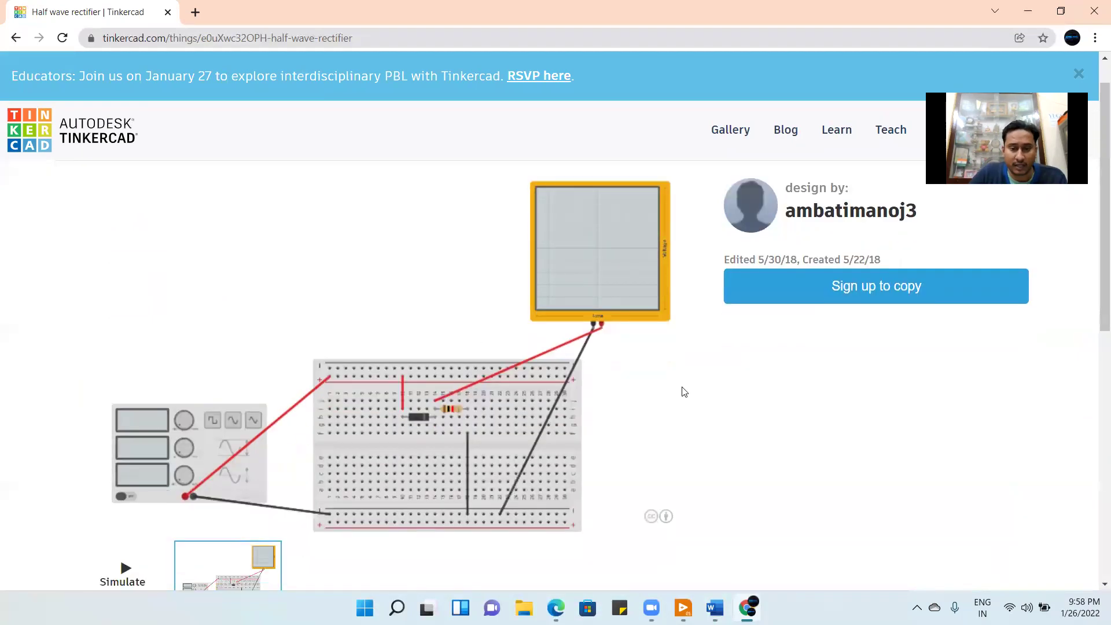
scroll(682, 389, "up", 3)
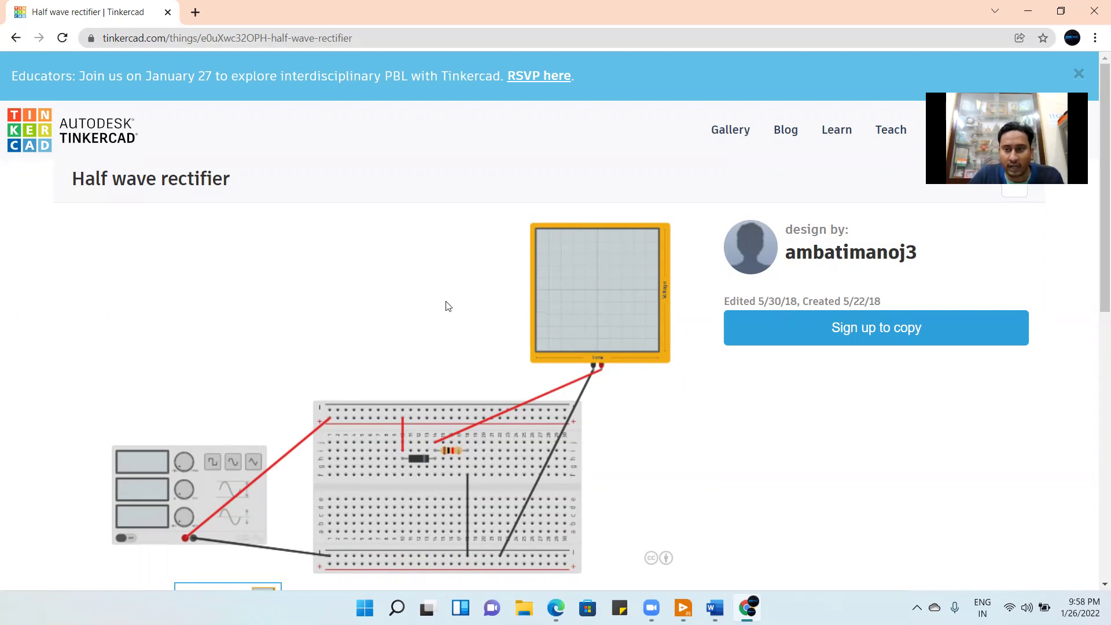
scroll(443, 305, "down", 2)
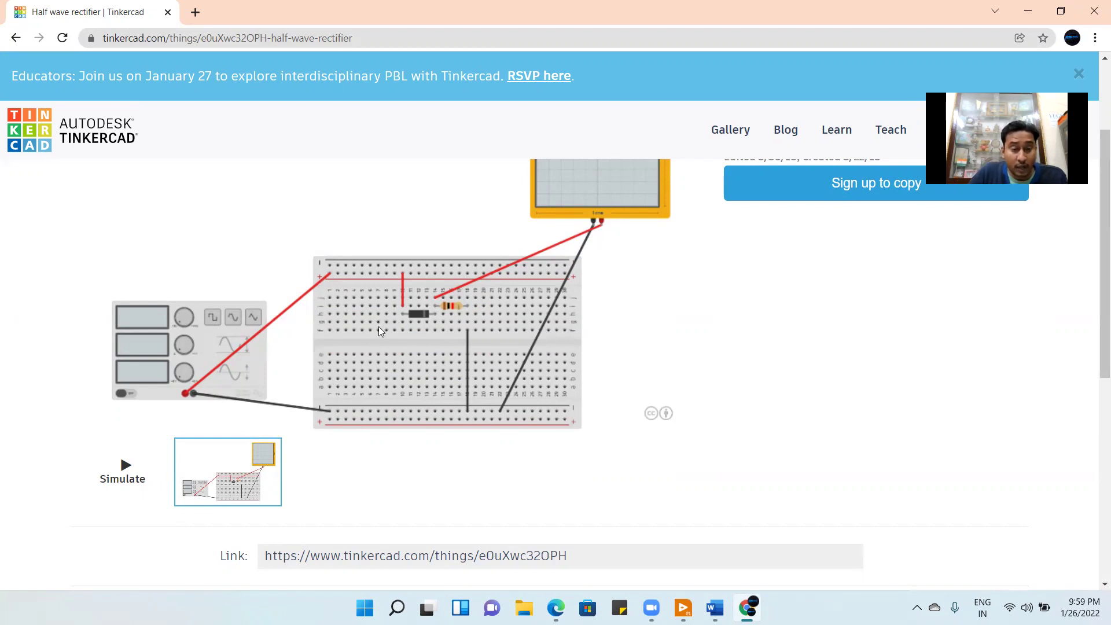
scroll(366, 351, "up", 1)
scroll(366, 350, "up", 2)
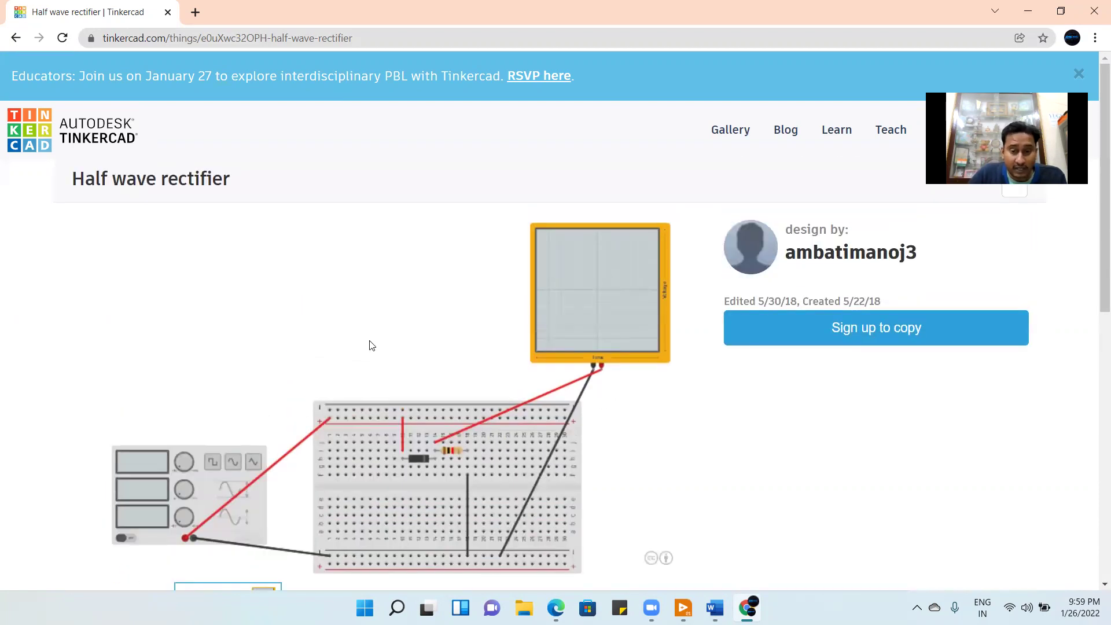
scroll(385, 313, "down", 2)
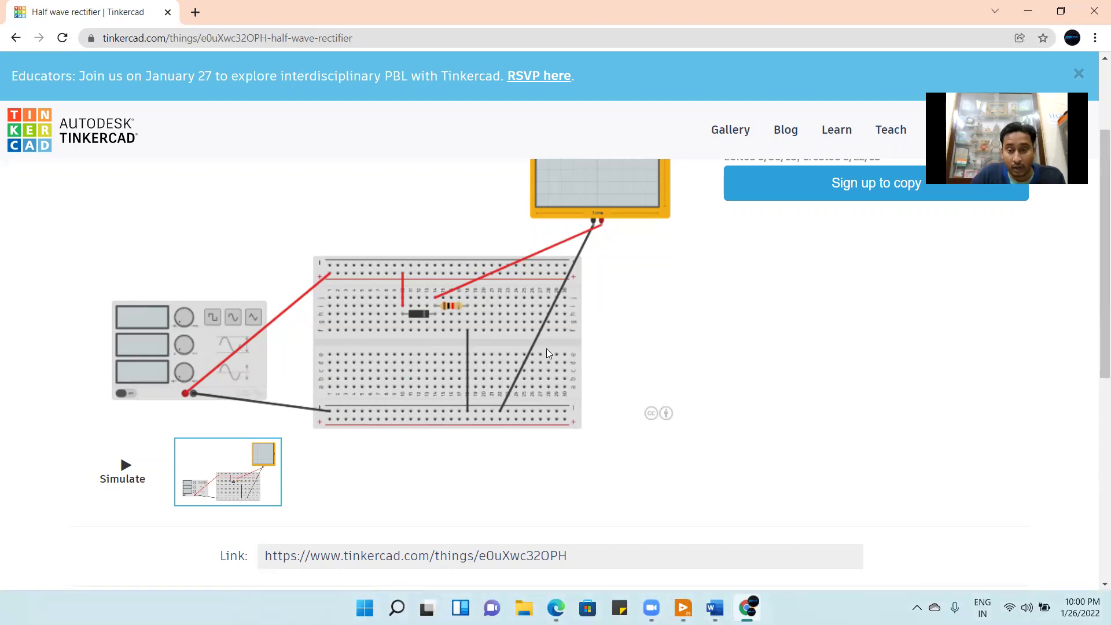
scroll(616, 340, "up", 3)
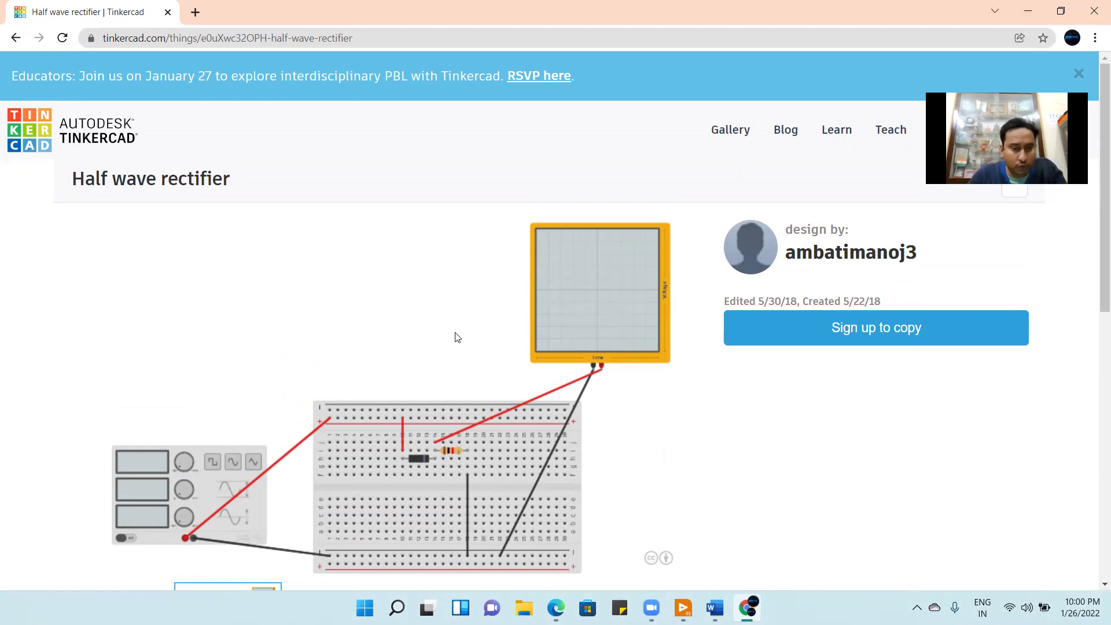
scroll(334, 347, "down", 2)
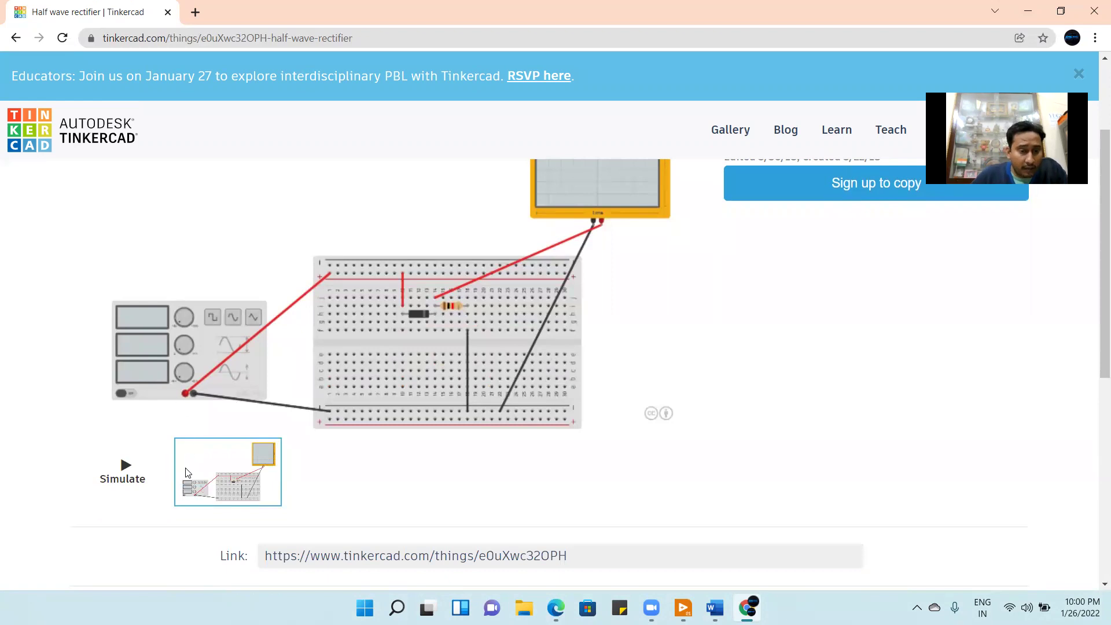
Step: Load the Half wave rectifier's Simulate viewer and scroll around the breadboard circuit
left_click(129, 475)
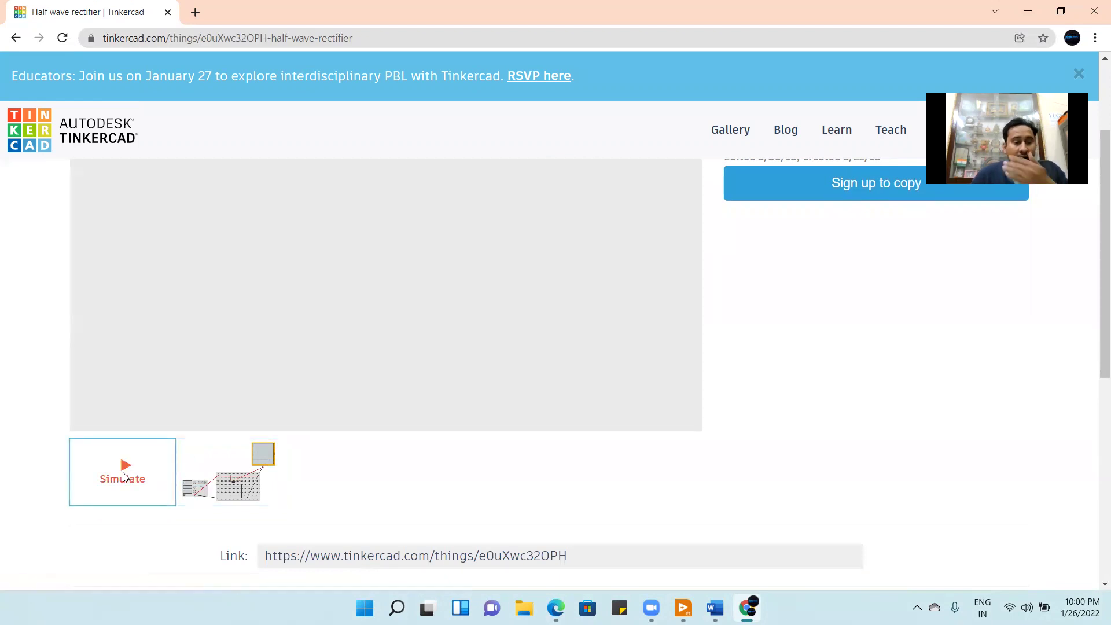
scroll(440, 451, "up", 2)
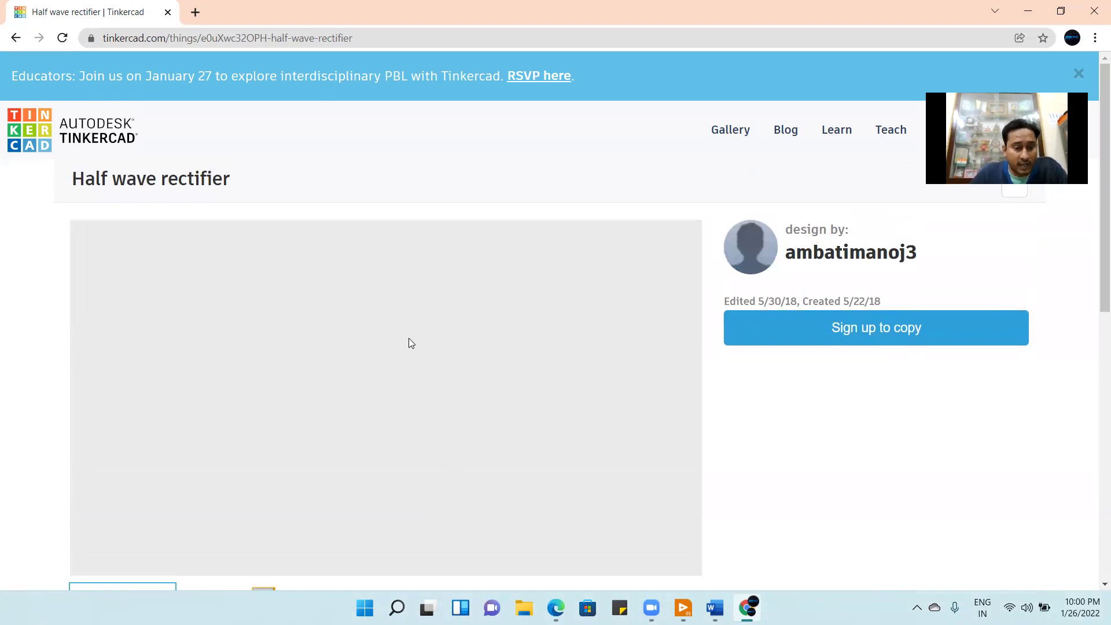
scroll(408, 338, "down", 3)
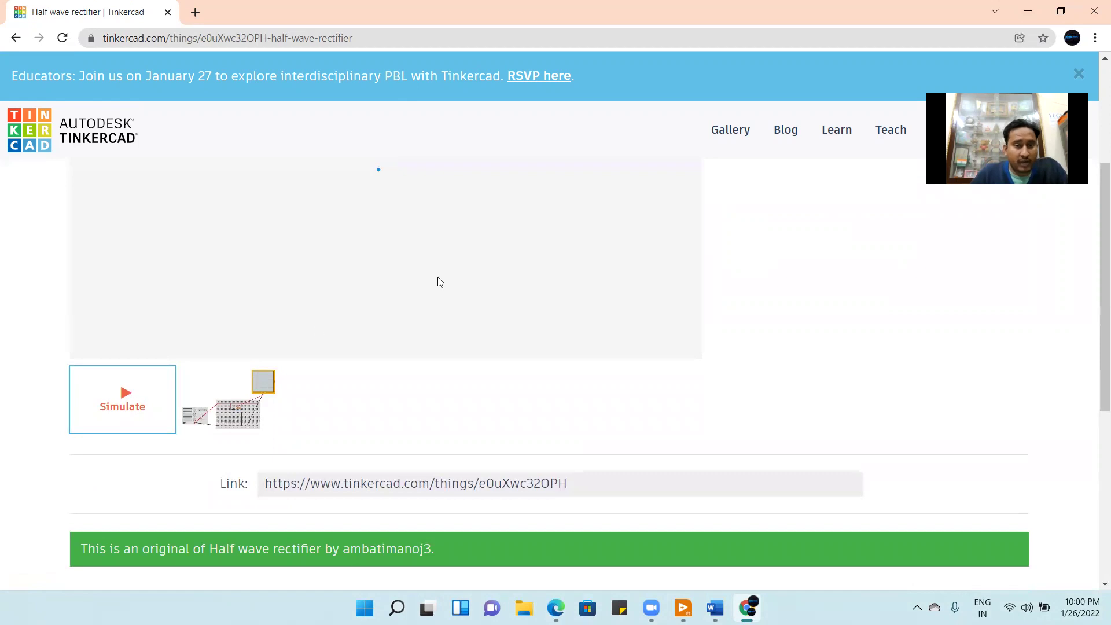
scroll(436, 280, "up", 3)
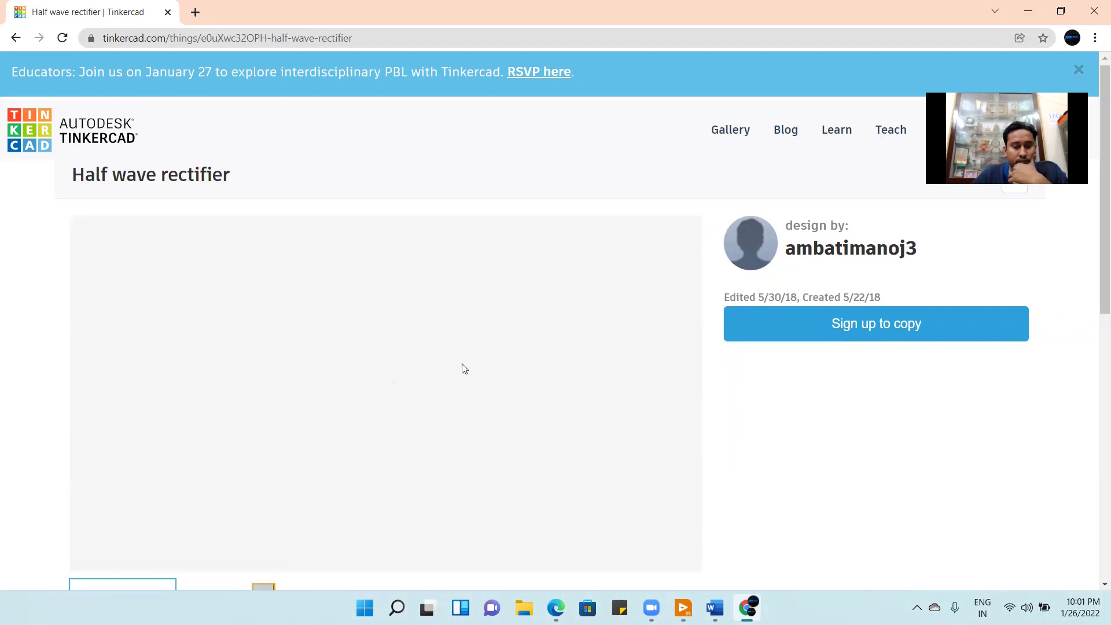
scroll(761, 424, "down", 3)
scroll(570, 394, "up", 3)
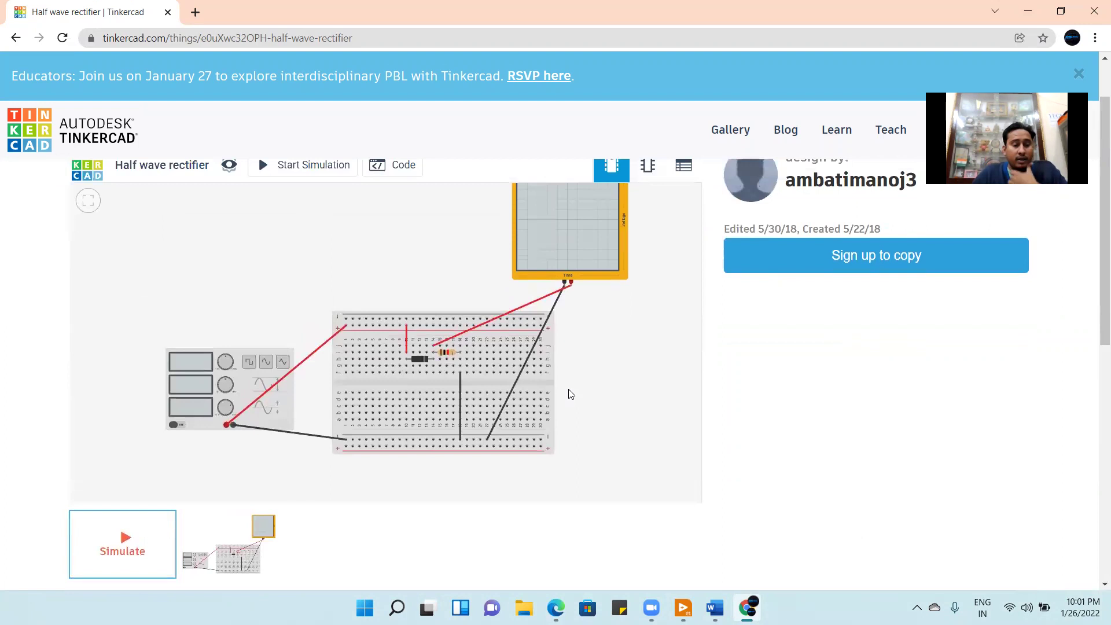
scroll(331, 291, "up", 1)
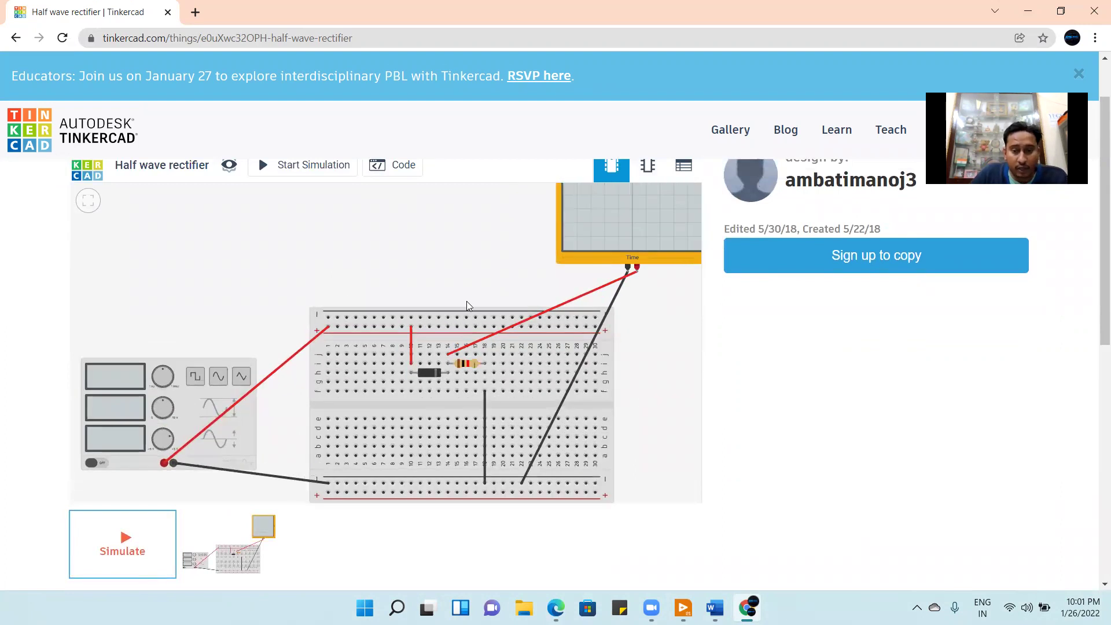
scroll(467, 301, "down", 2)
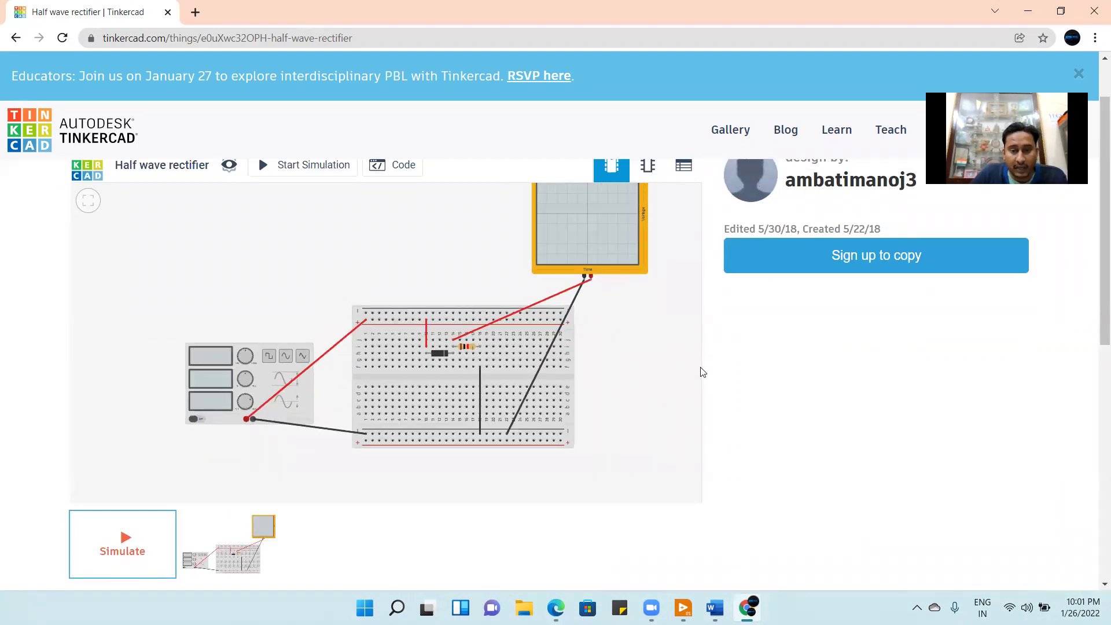
scroll(699, 372, "up", 1)
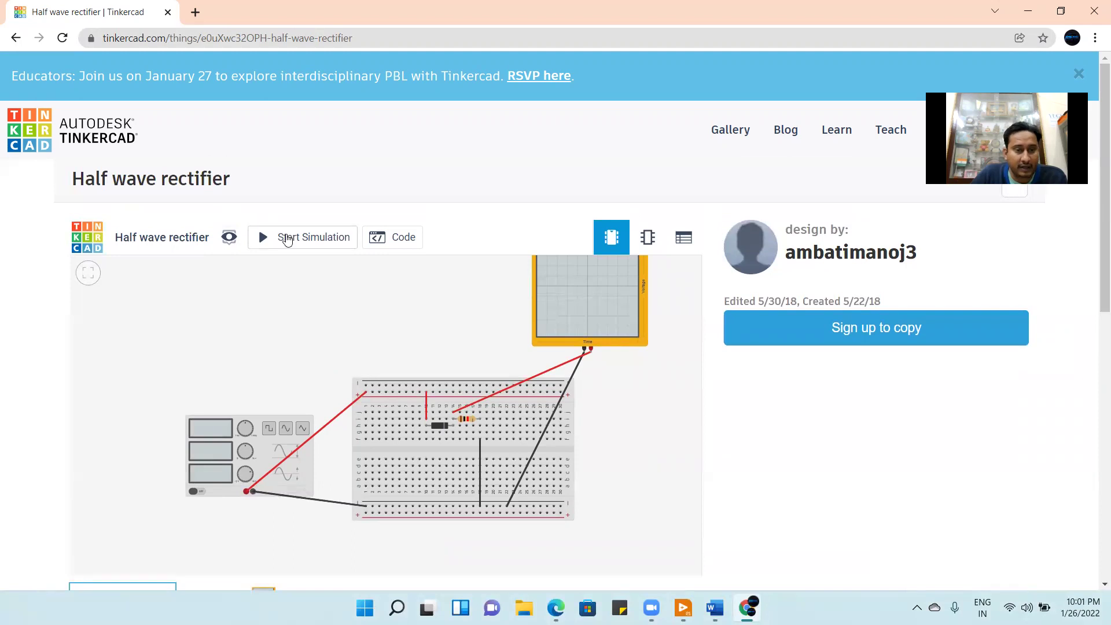
Step: Start the simulation and tune the function generator frequency to 47.2 Hz
left_click(288, 240)
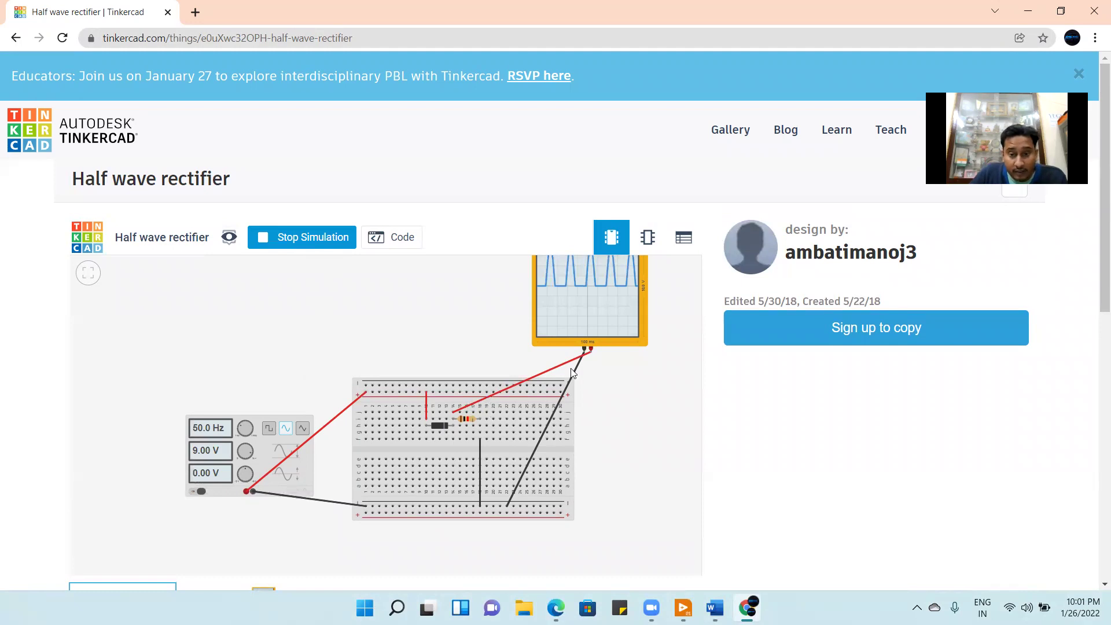
scroll(571, 372, "down", 1)
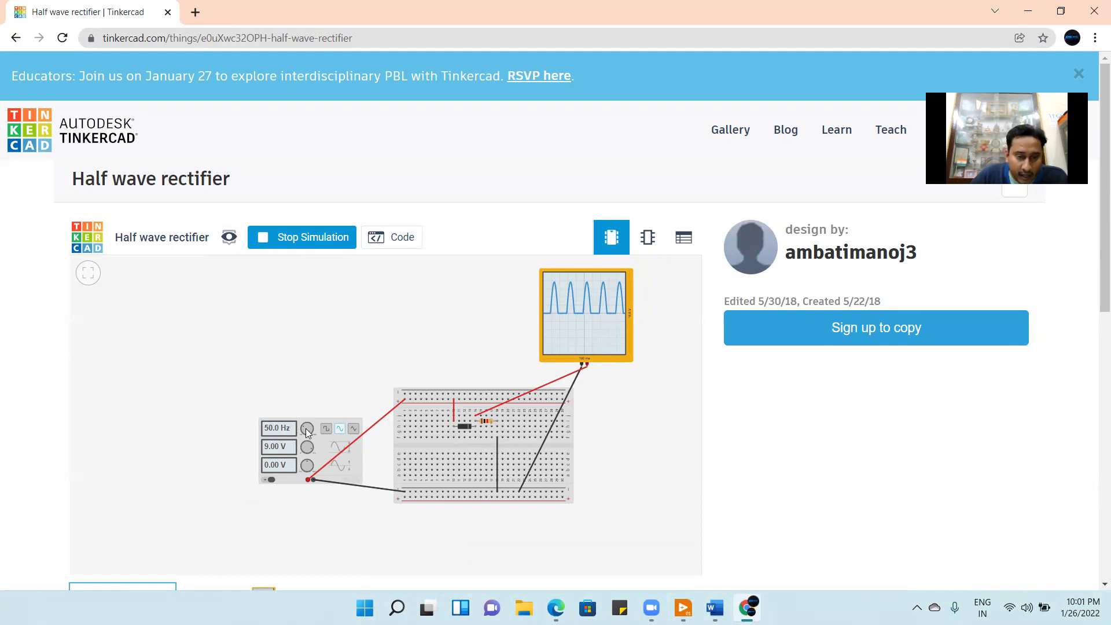
left_click_drag(303, 431, 305, 431)
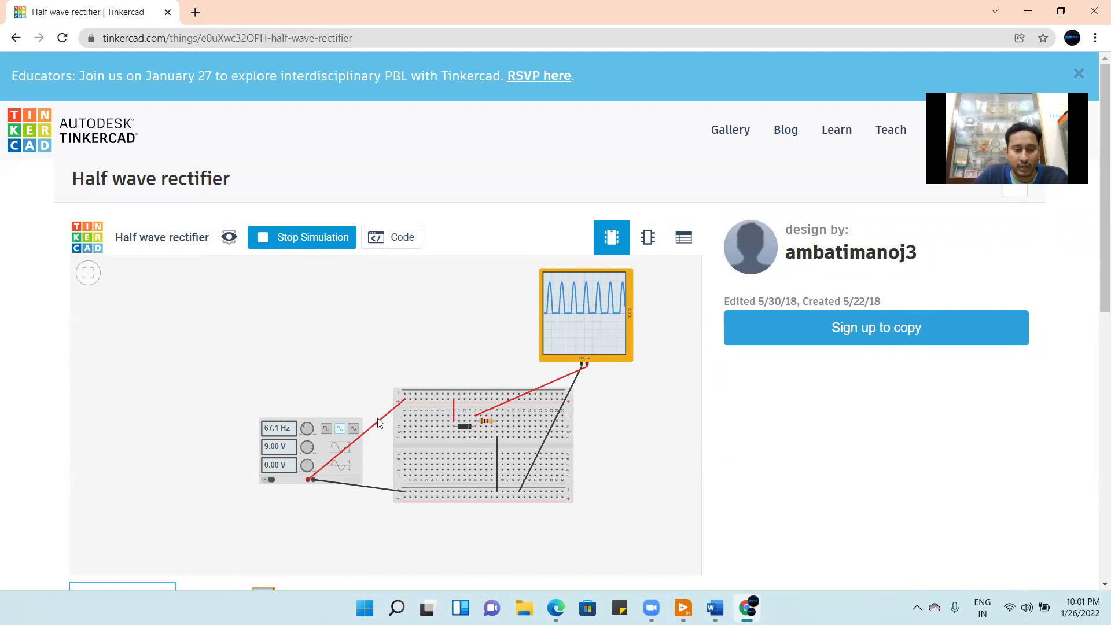
left_click_drag(306, 431, 305, 431)
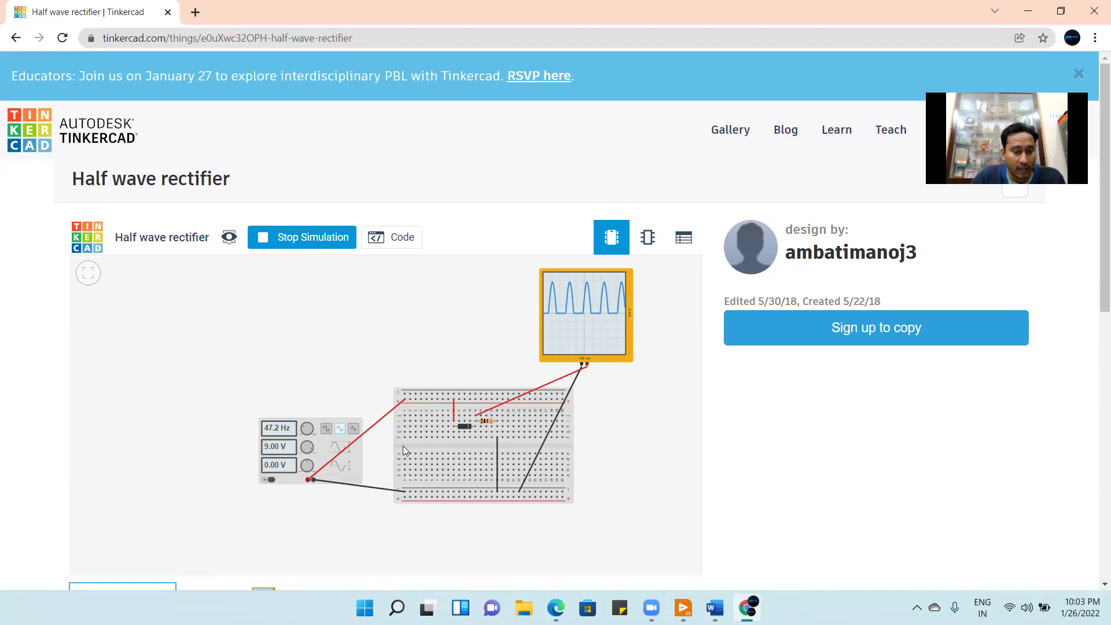
left_click(328, 429)
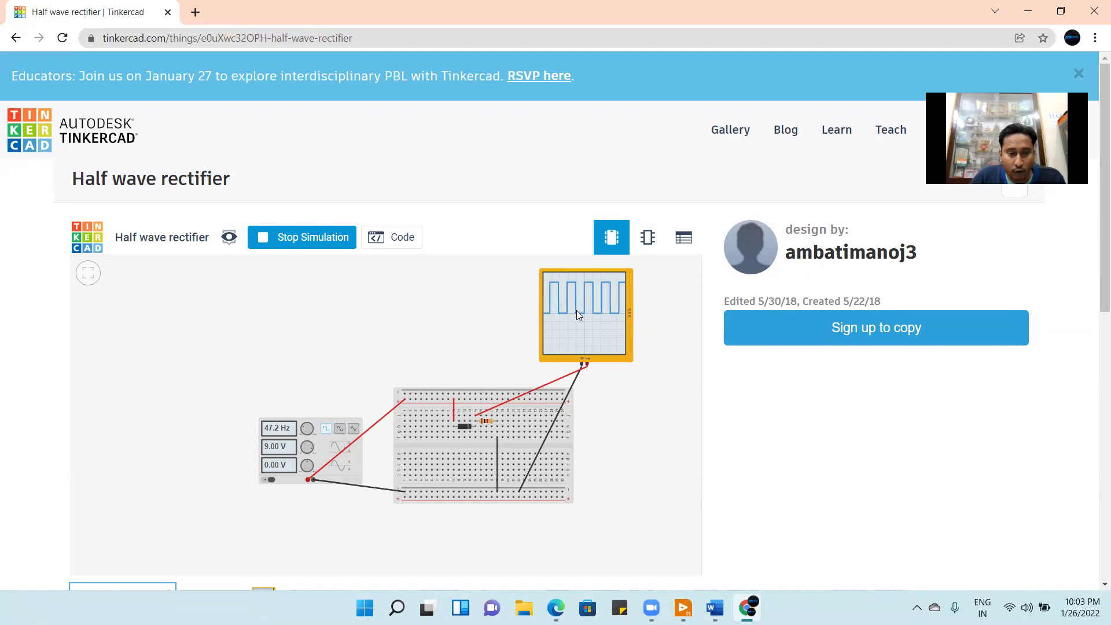
left_click(339, 429)
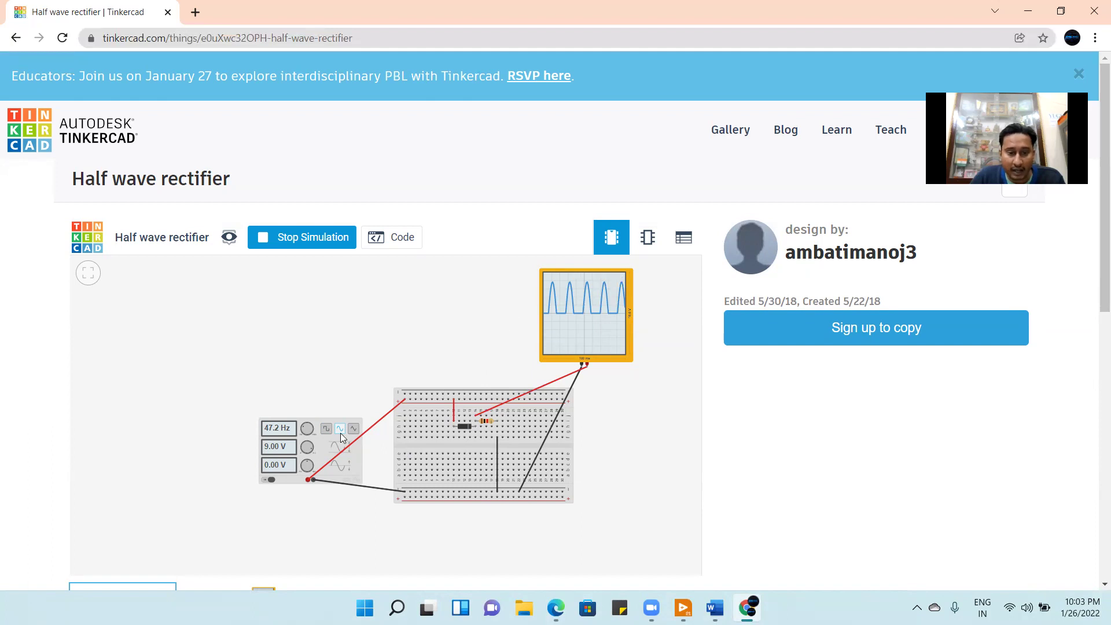
left_click(354, 429)
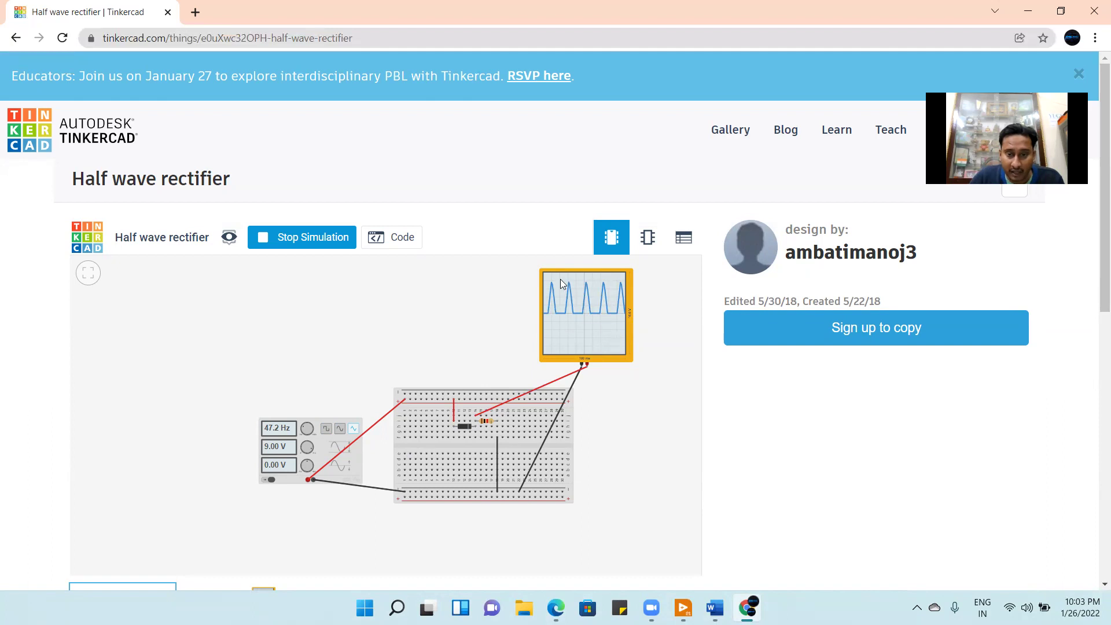
left_click(339, 431)
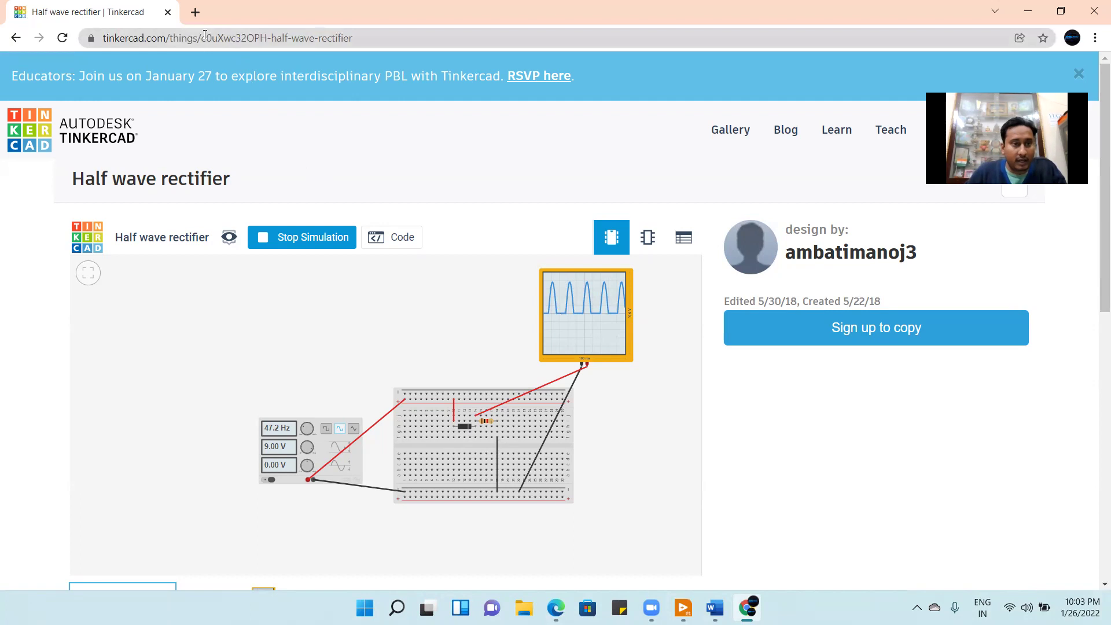
Step: Search 'full wave rectifier with tinker cad' in a new Chrome tab
left_click(189, 16)
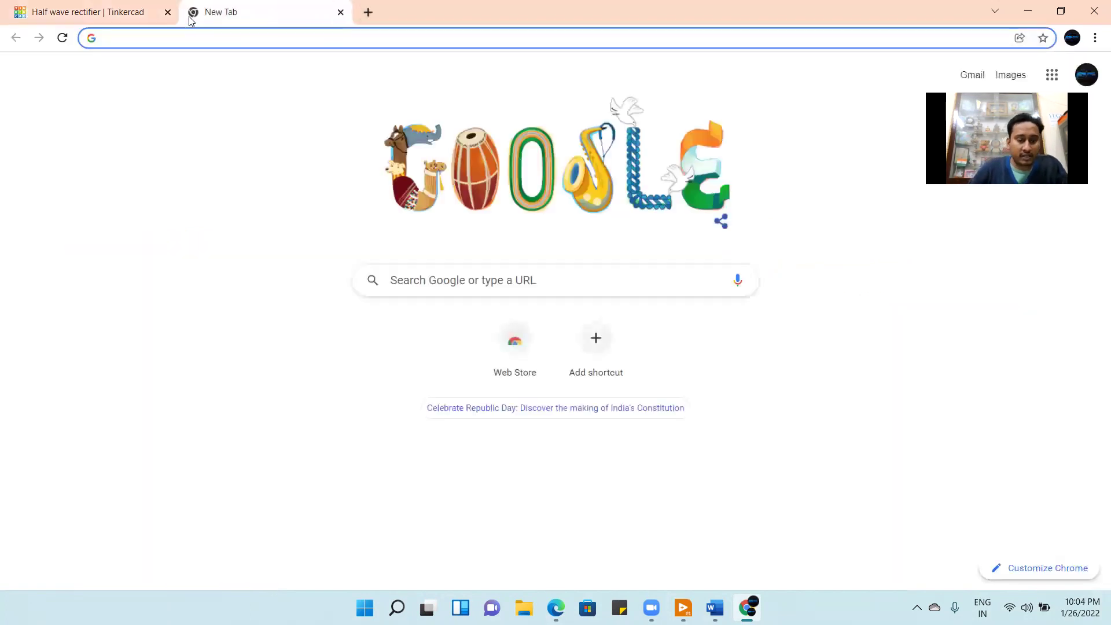
type("full wave")
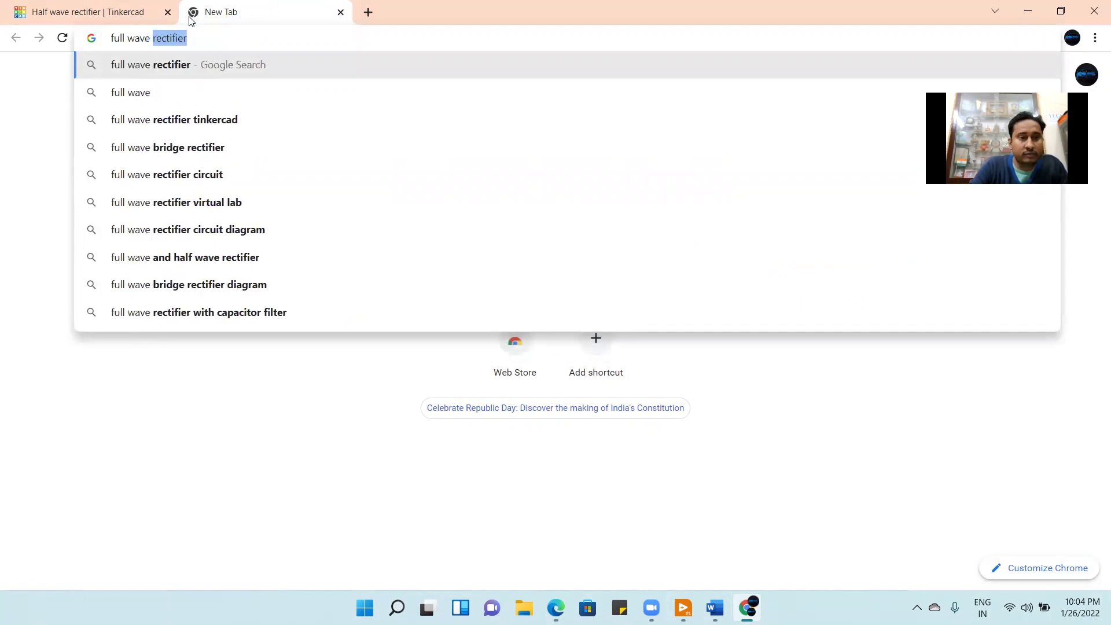
type(" rectifier ")
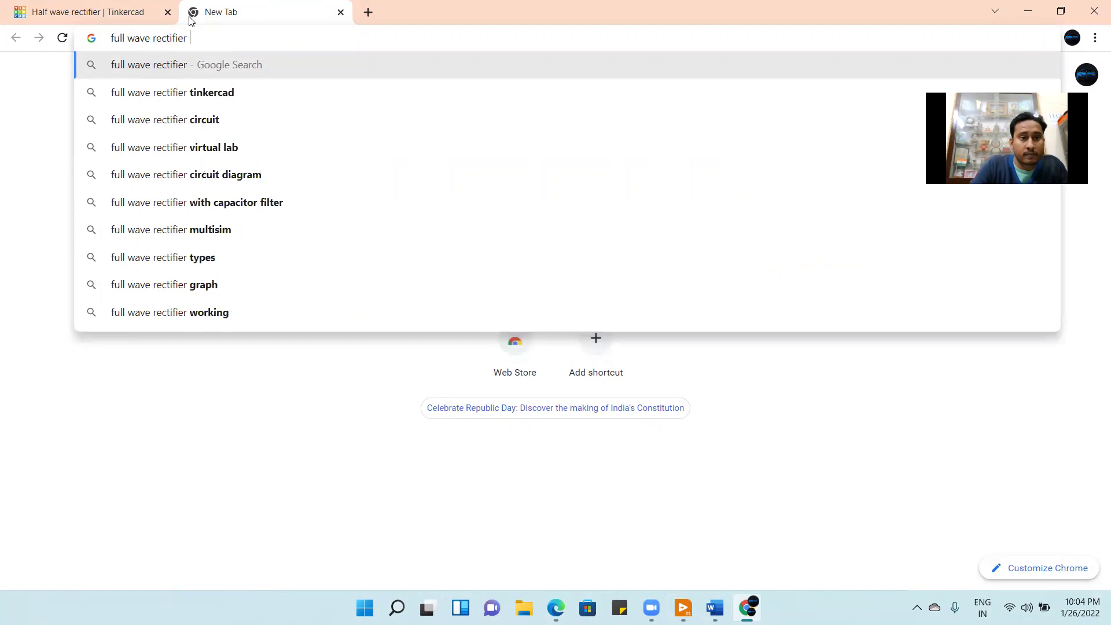
type("w")
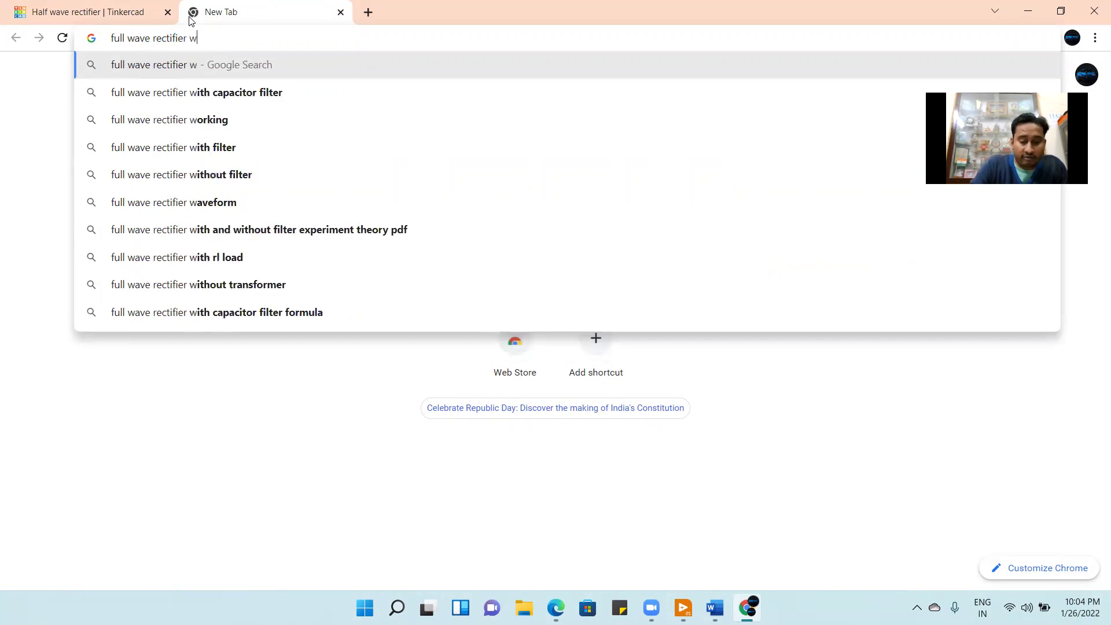
type("ith ti")
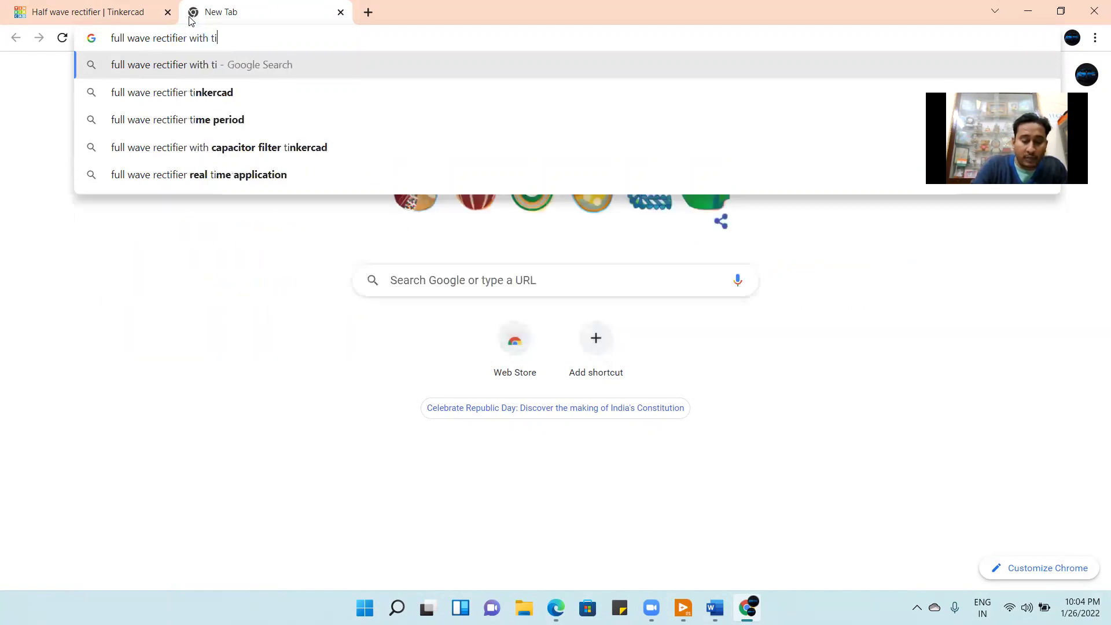
type("nker cad")
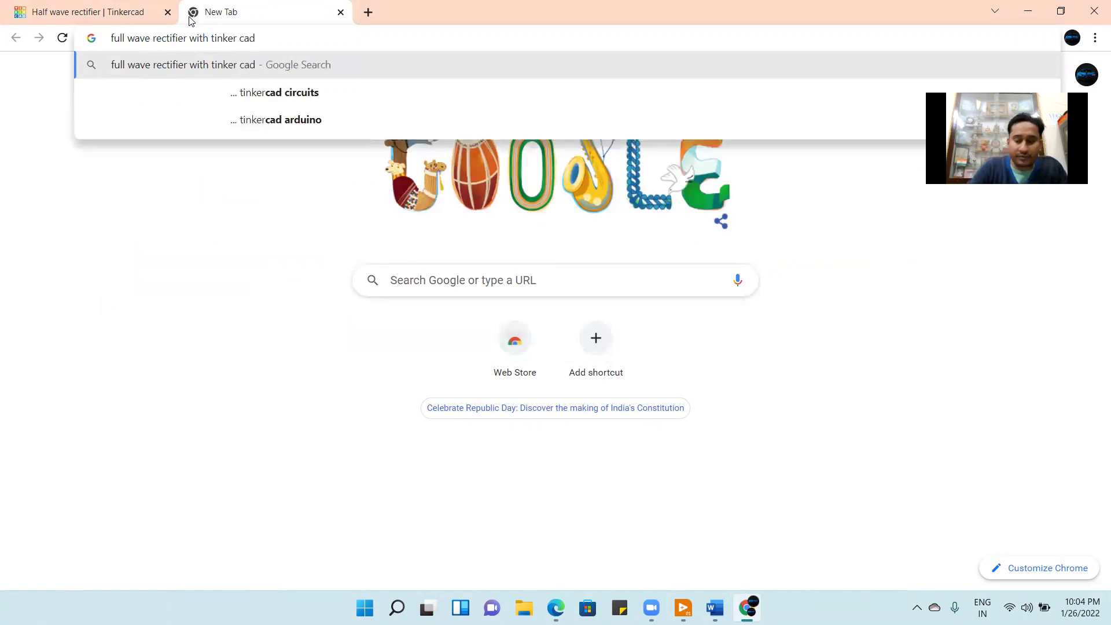
key("Return")
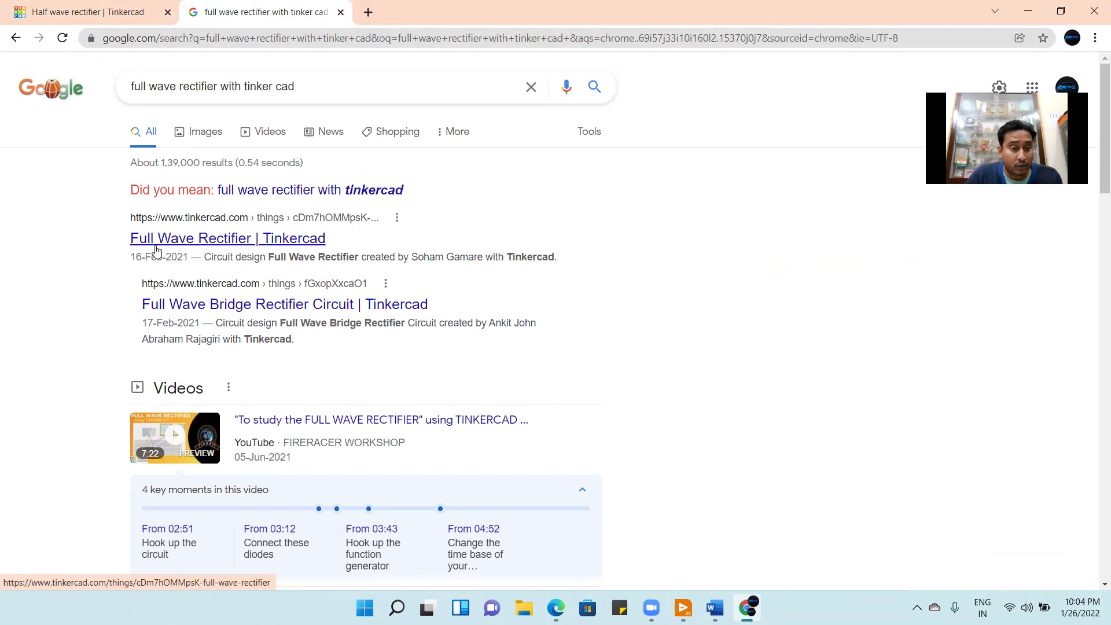
Step: Open the shared 'Full Wave Rectifier' Tinkercad design and view its generators, breadboard and oscilloscopes
left_click(213, 240)
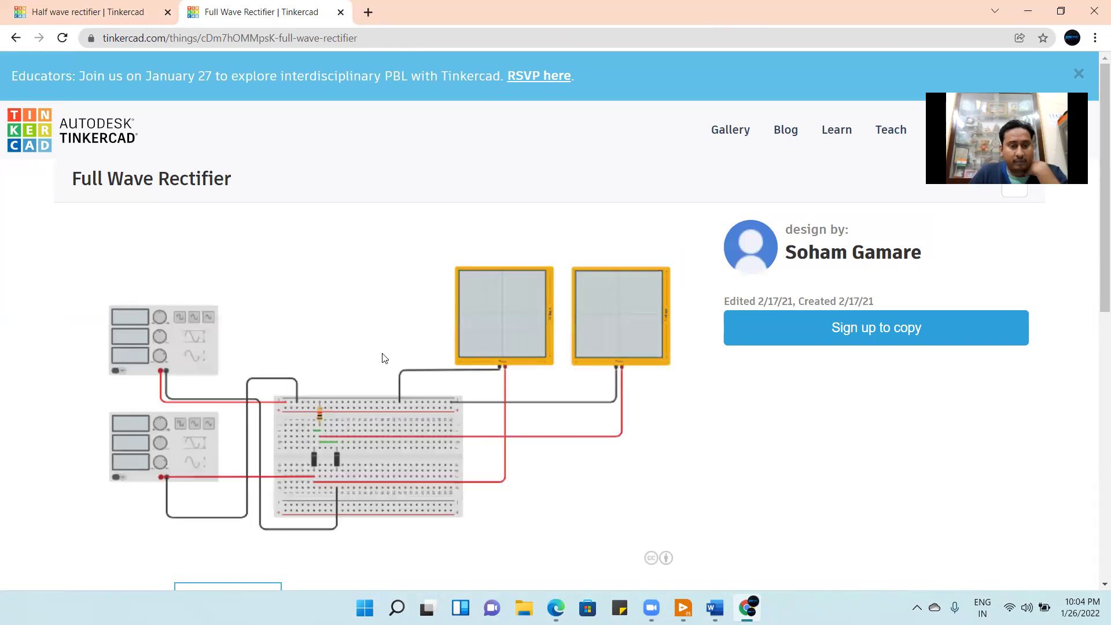
scroll(373, 342, "down", 2)
scroll(374, 337, "down", 1)
scroll(375, 394, "up", 2)
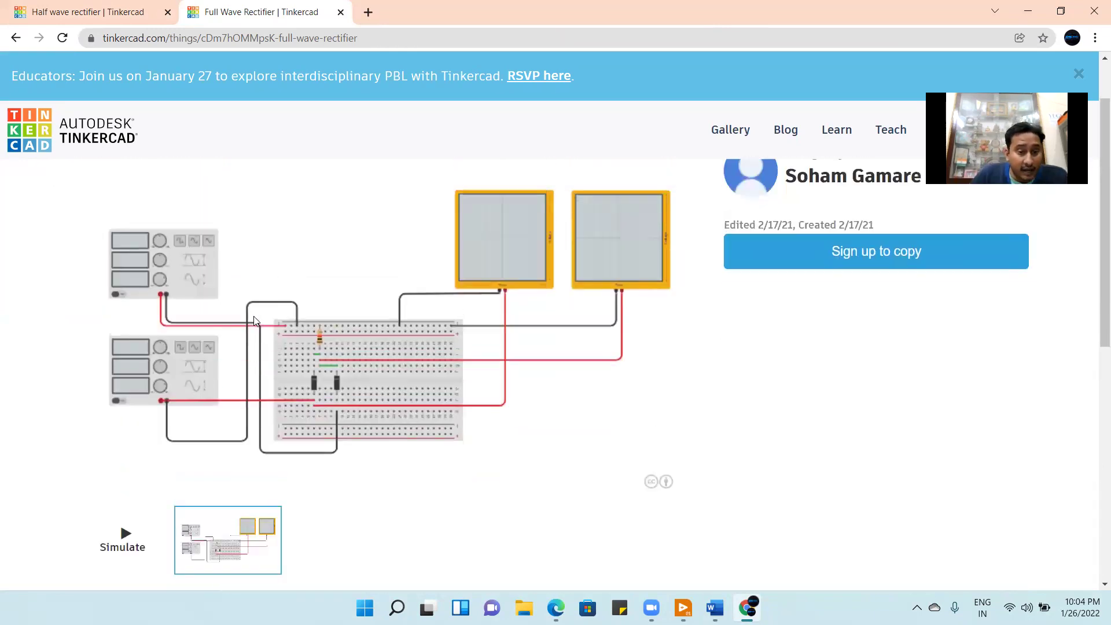
scroll(376, 445, "up", 1)
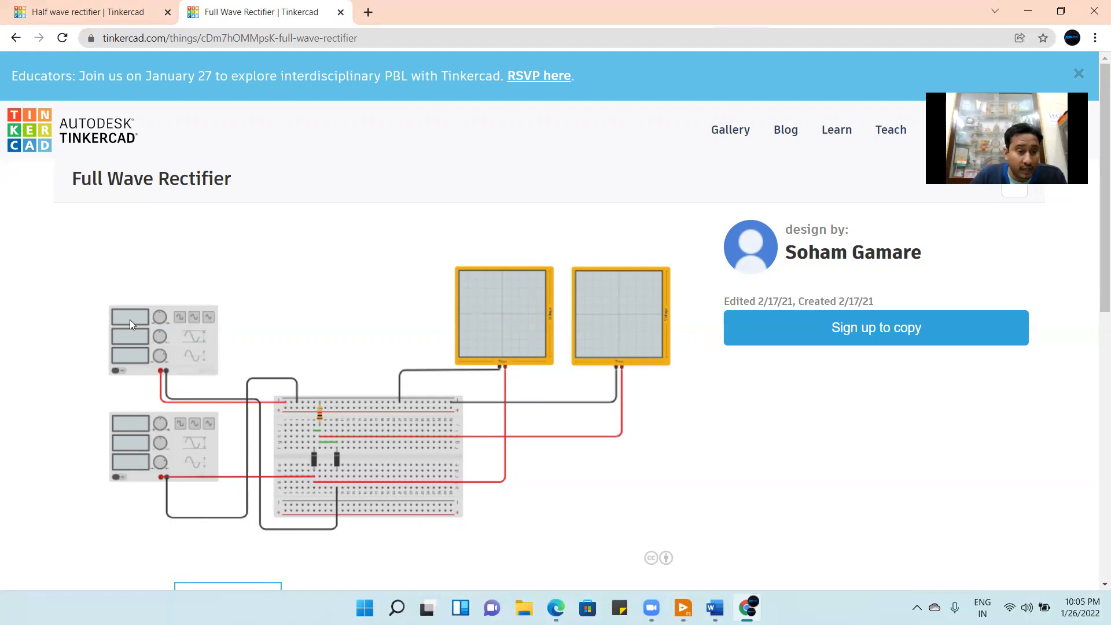
Step: Start the Full Wave Rectifier simulation so both oscilloscopes trace the 1.00 kHz, 5.00 V waves
scroll(273, 309, "down", 2)
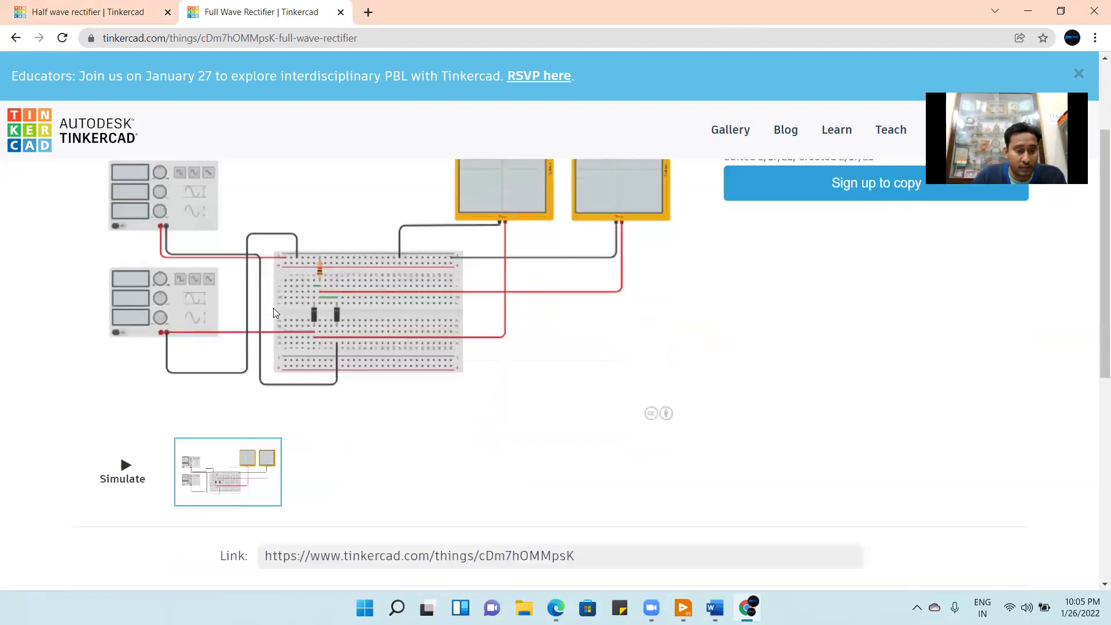
left_click(128, 470)
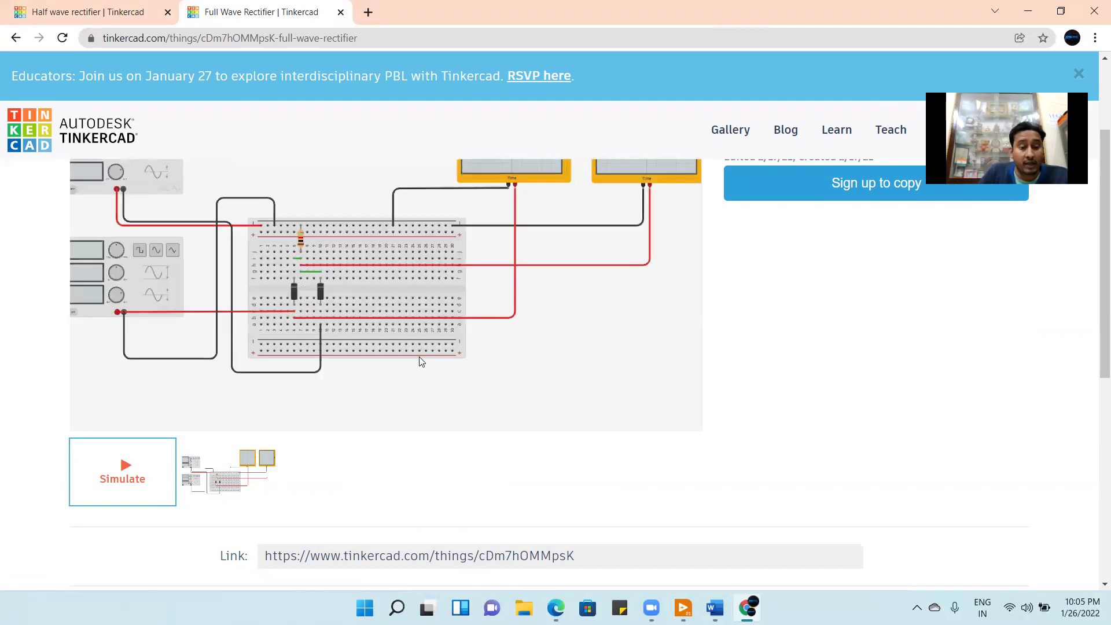
scroll(420, 361, "down", 1)
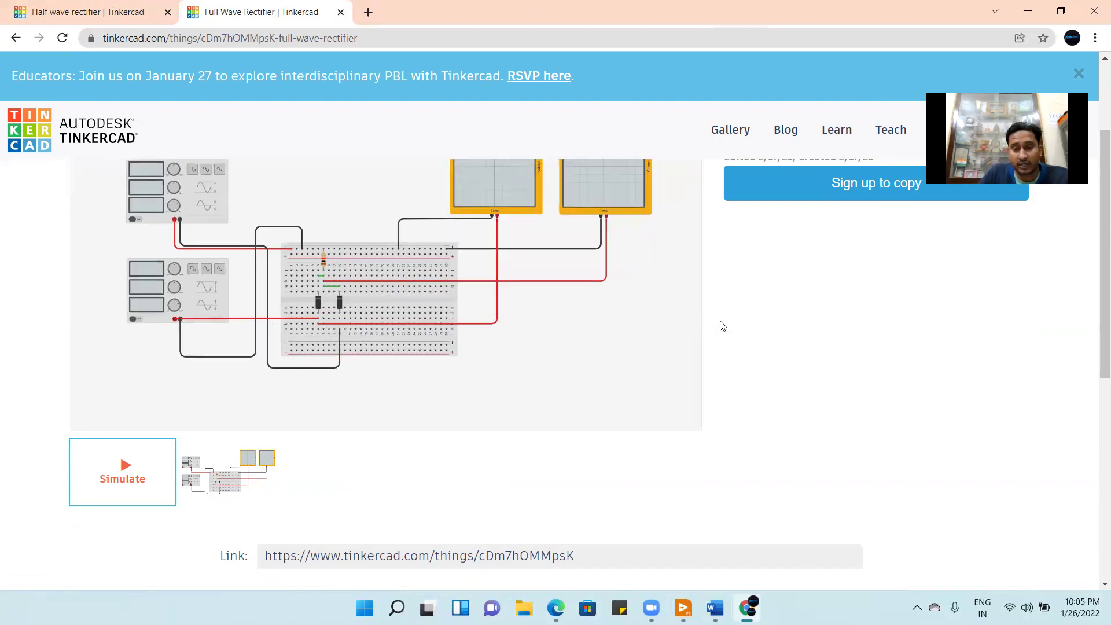
scroll(719, 322, "up", 3)
left_click(296, 240)
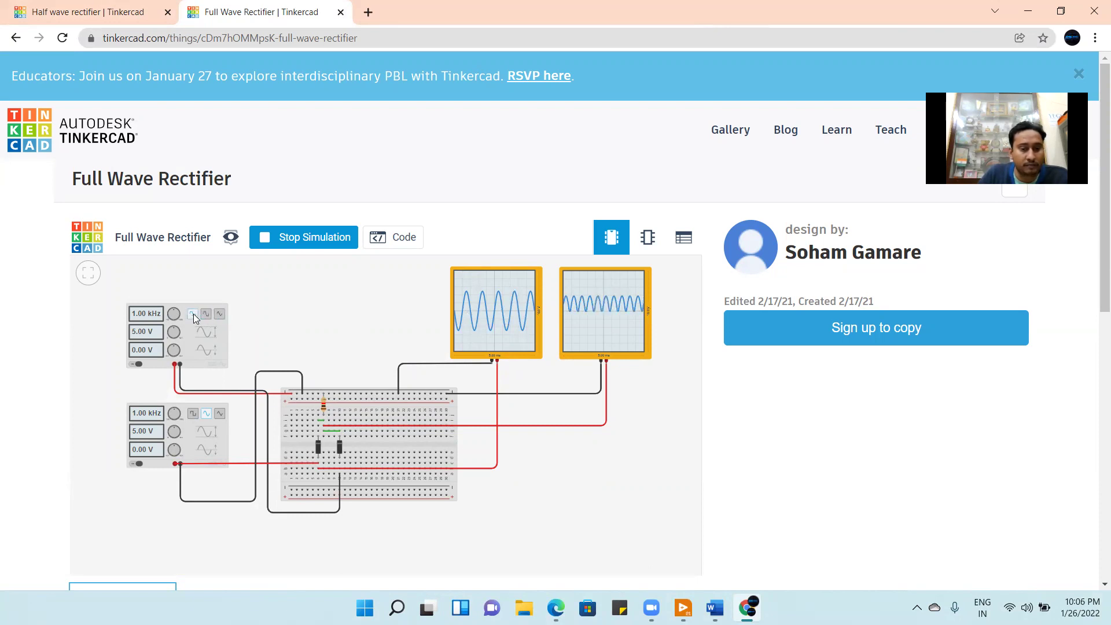
left_click(193, 414)
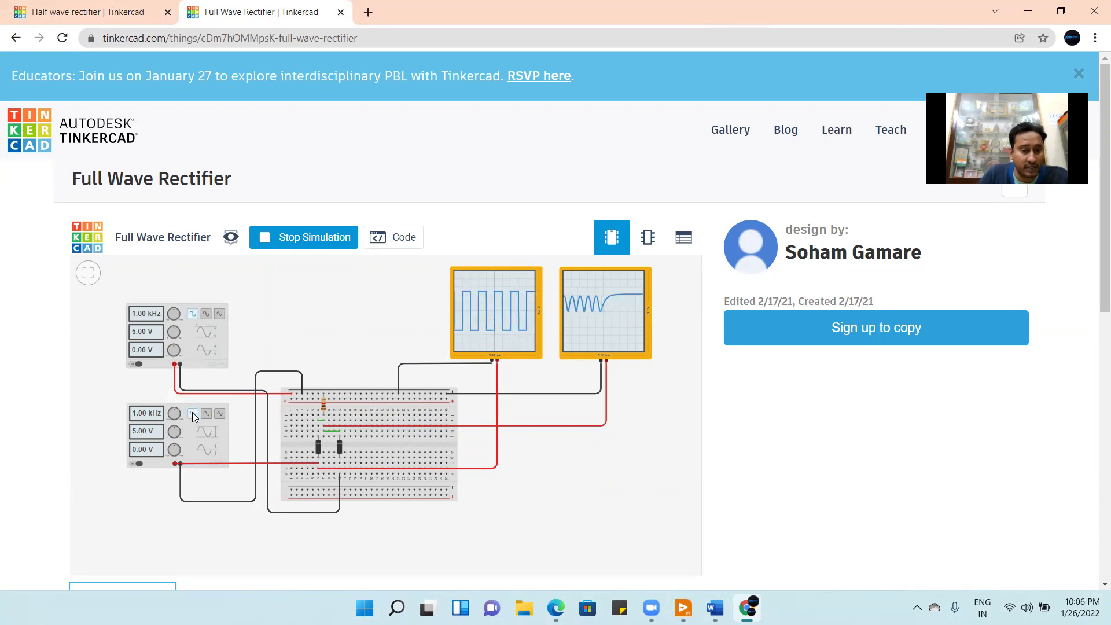
left_click(220, 415)
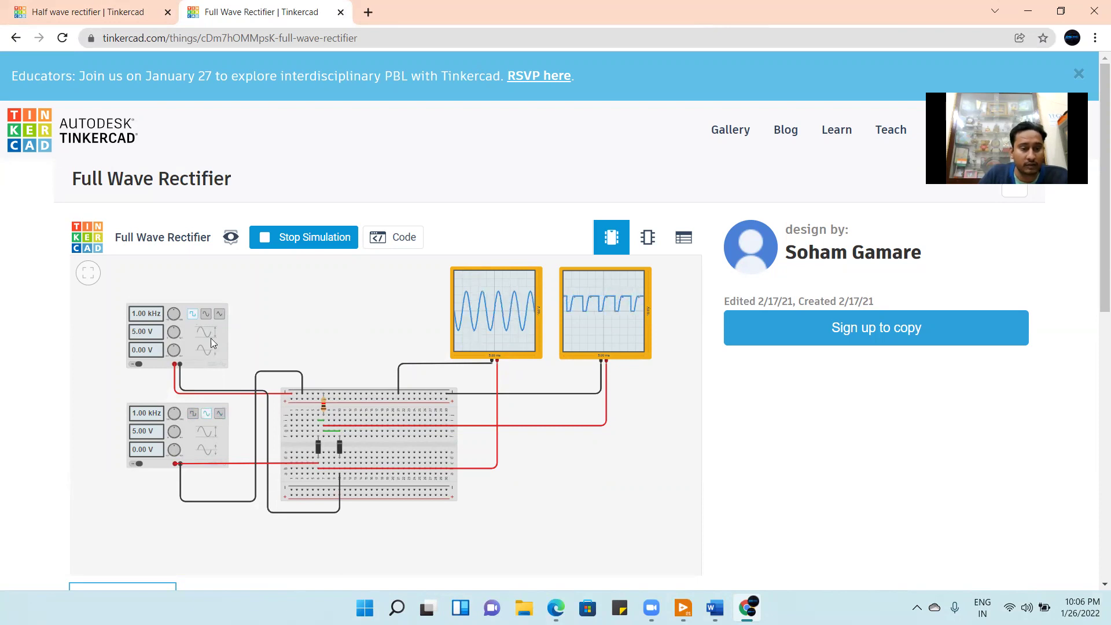
left_click(206, 314)
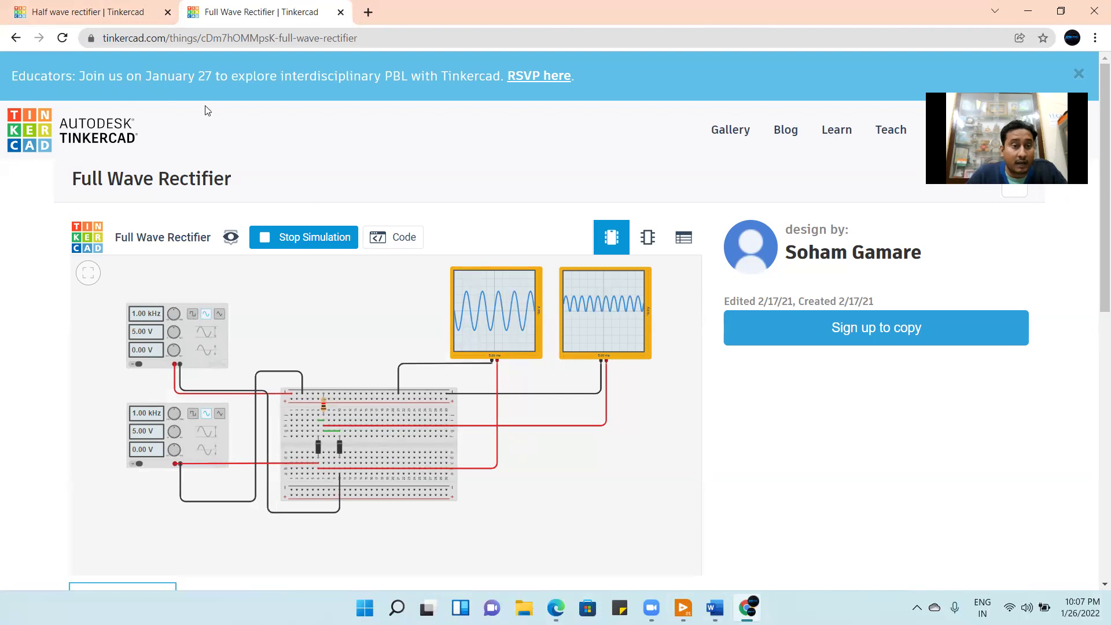
left_click(114, 20)
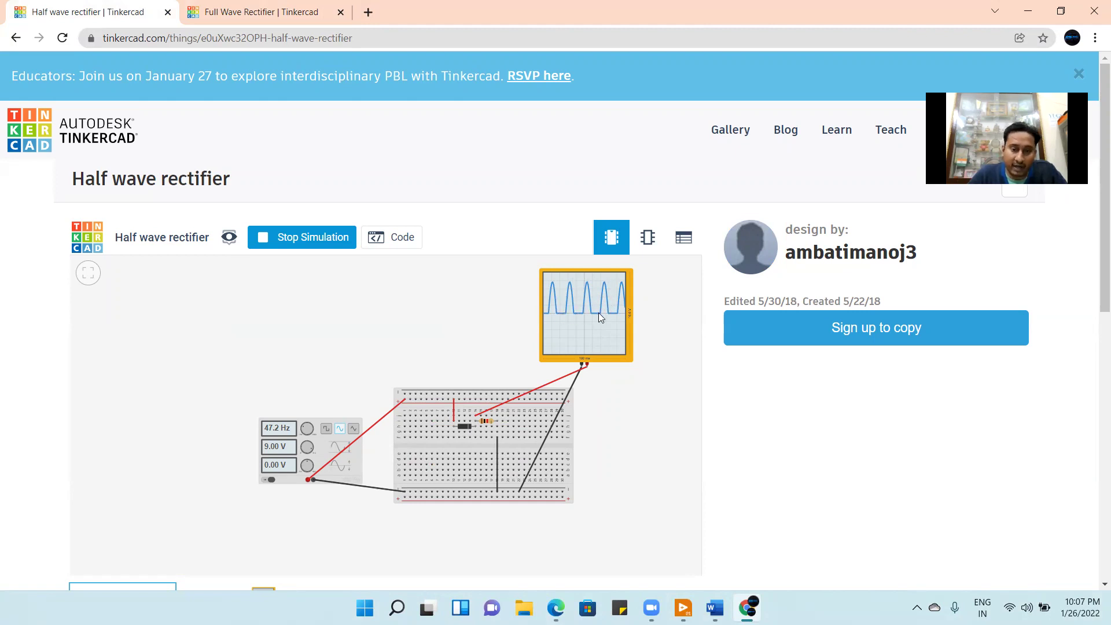
left_click(265, 23)
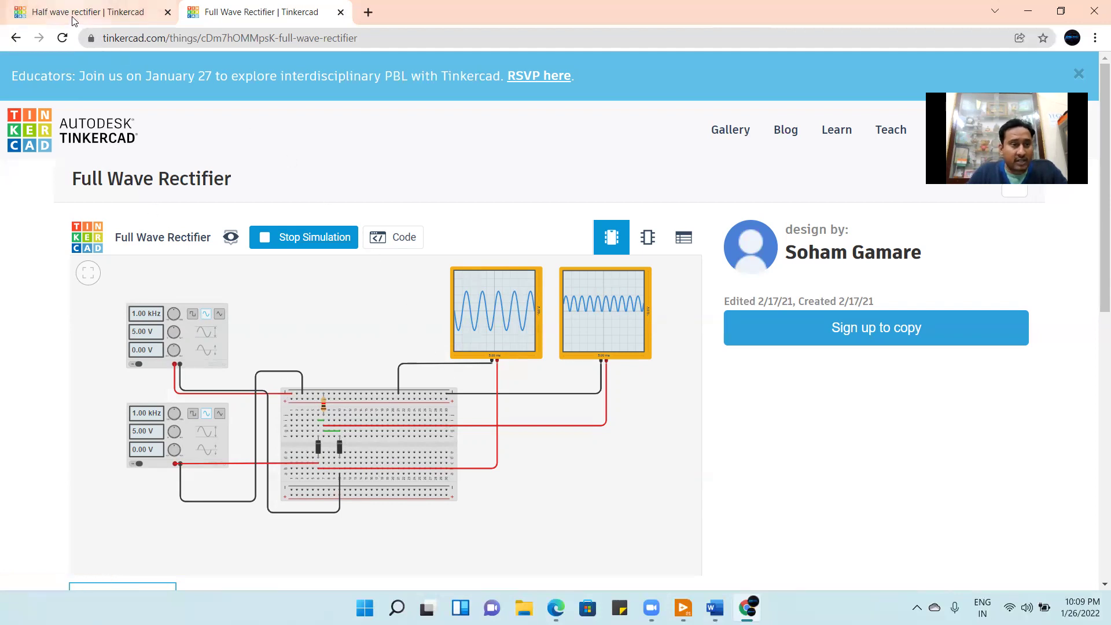
Step: Compare the Half wave and Full Wave Rectifier circuits, then bring up the Word software list
left_click(87, 12)
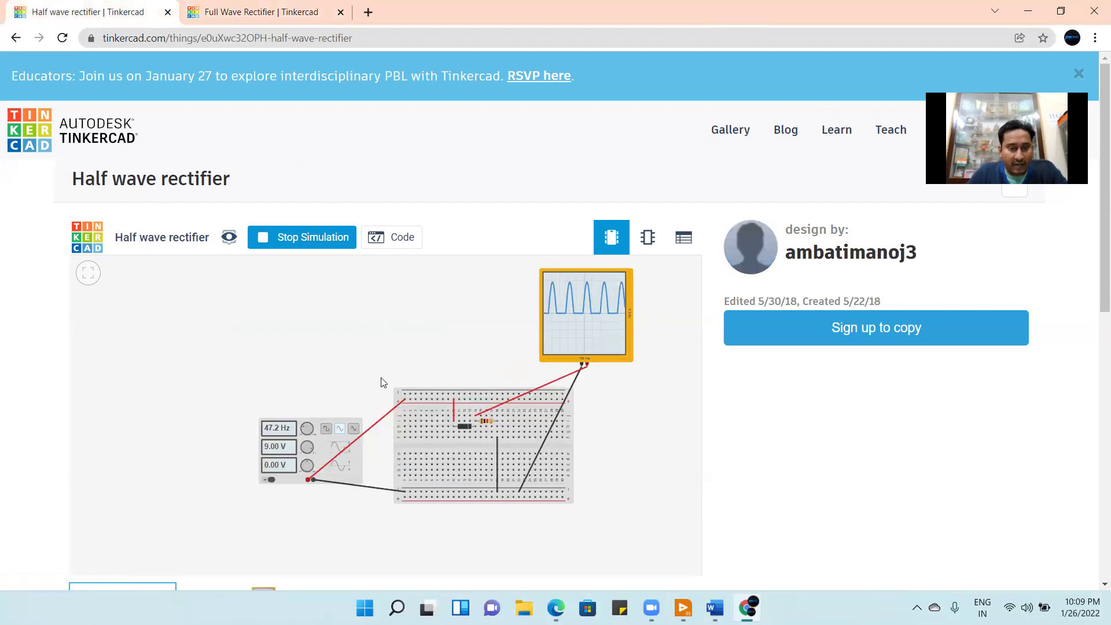
left_click(277, 22)
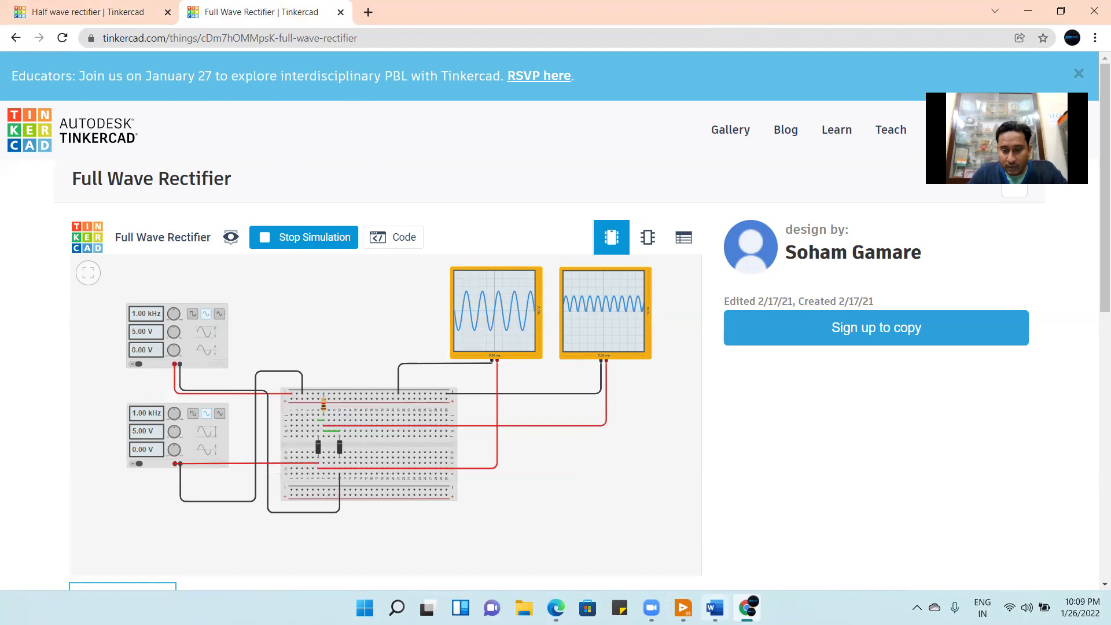
left_click(715, 607)
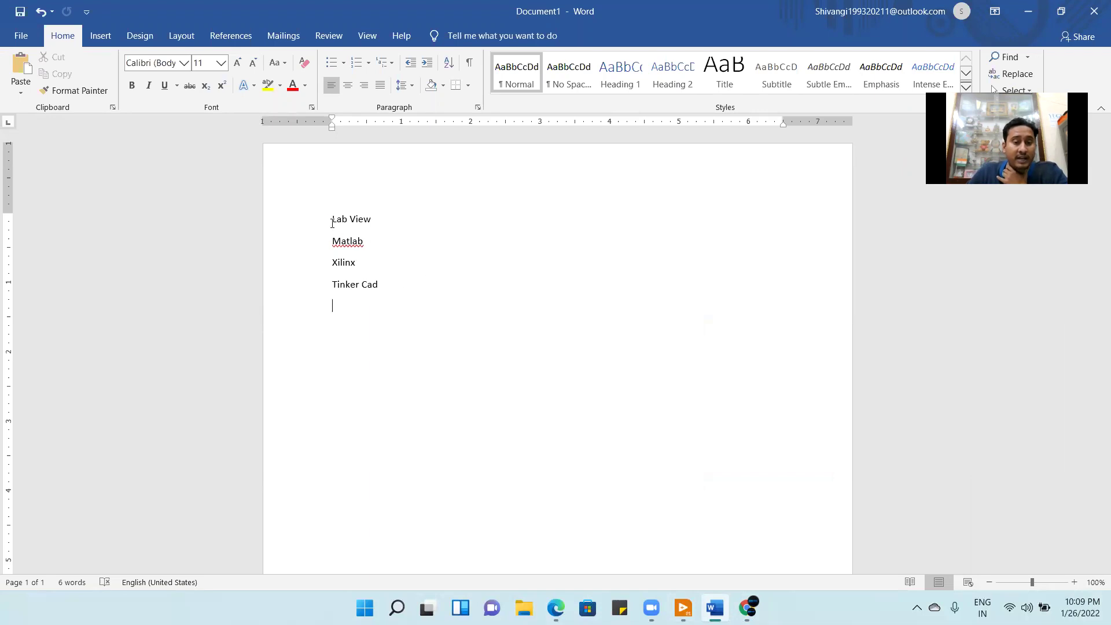
left_click_drag(331, 220, 372, 224)
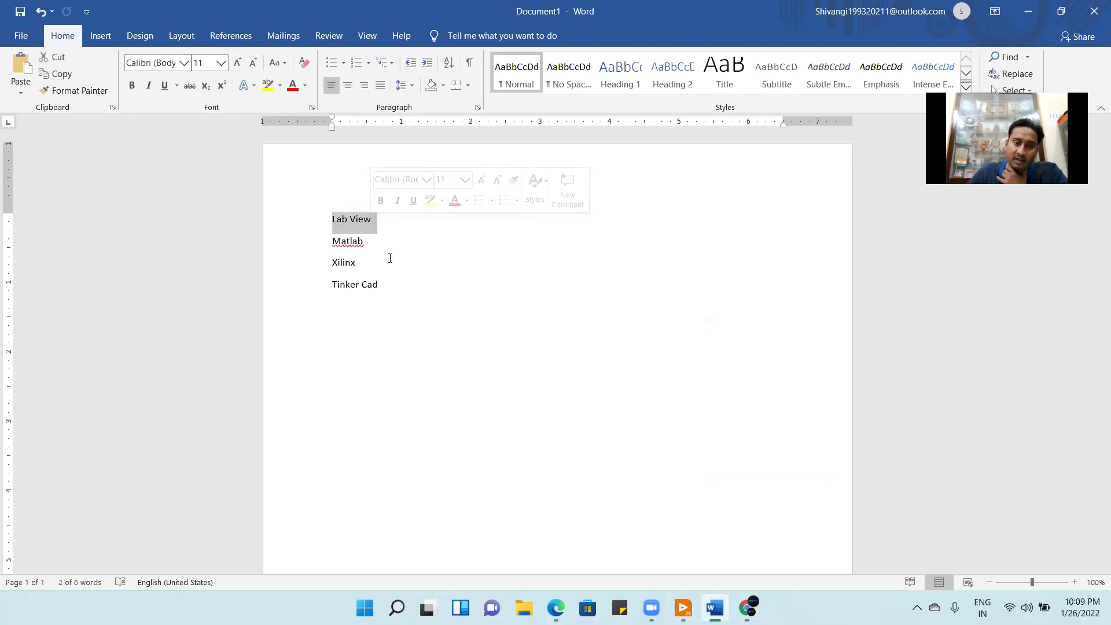
left_click(449, 310)
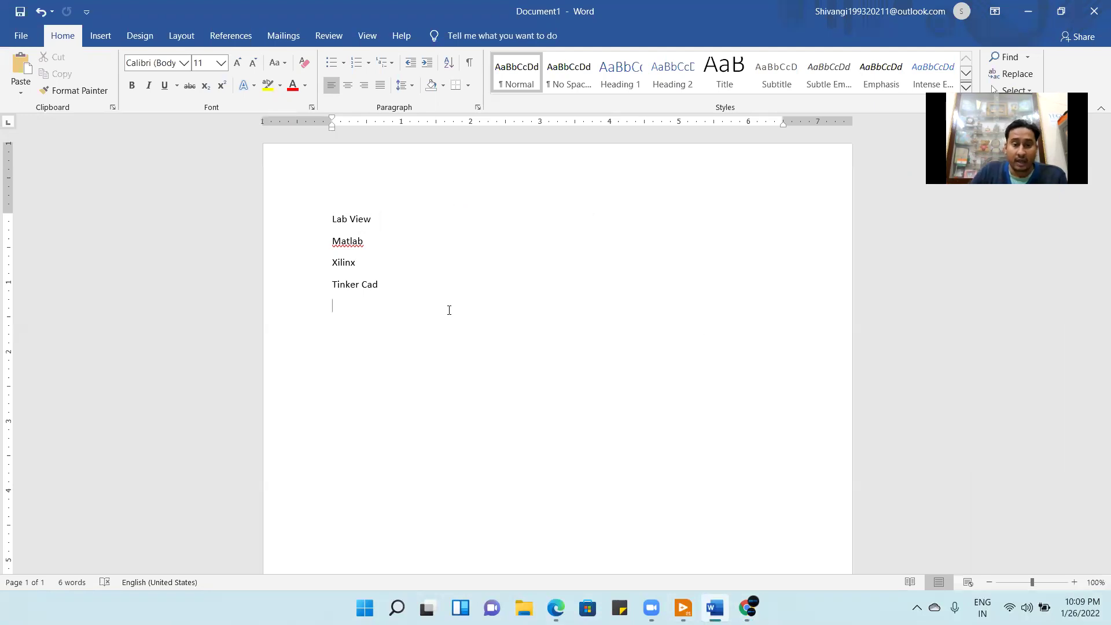
Step: Minimize Word and Chrome and launch VI Package Manager from the desktop
left_click(1020, 15)
left_click(1020, 15)
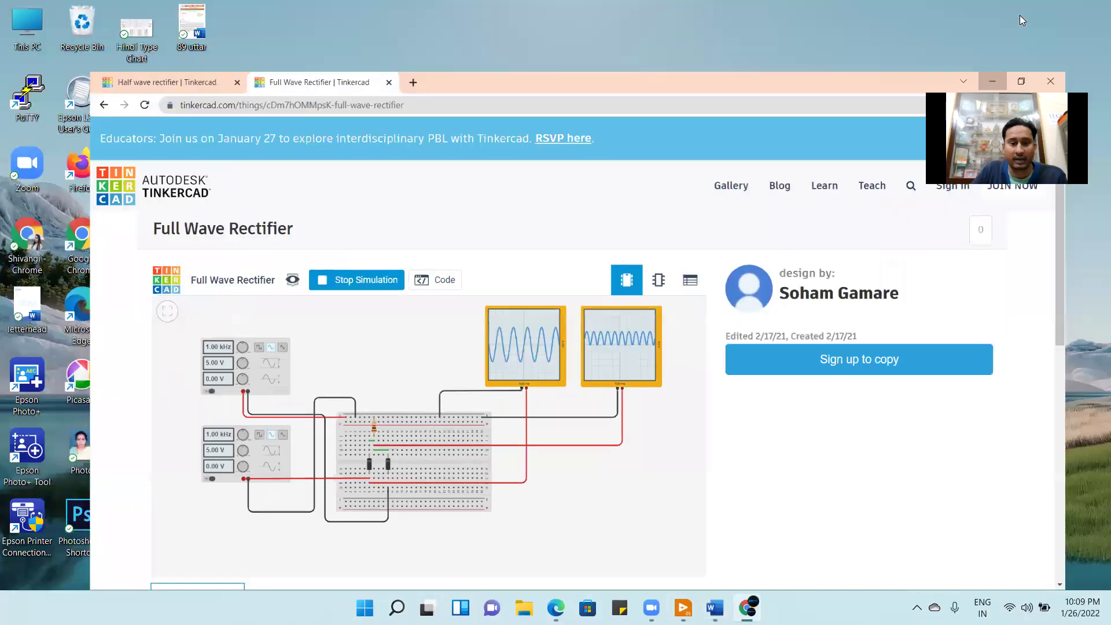
left_click(1007, 59)
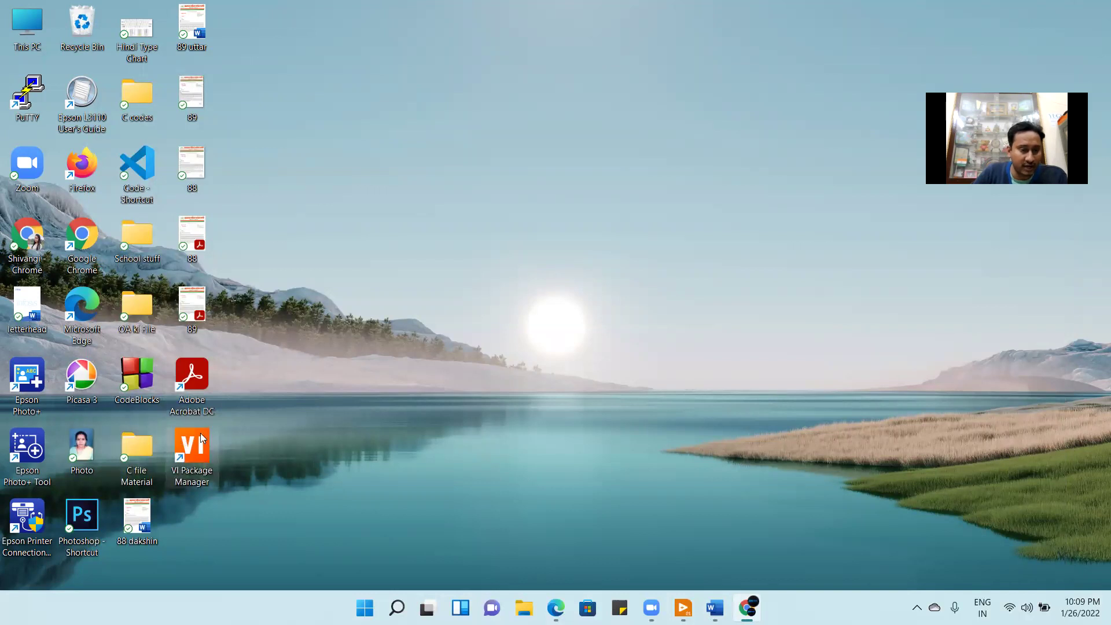
double_click(194, 450)
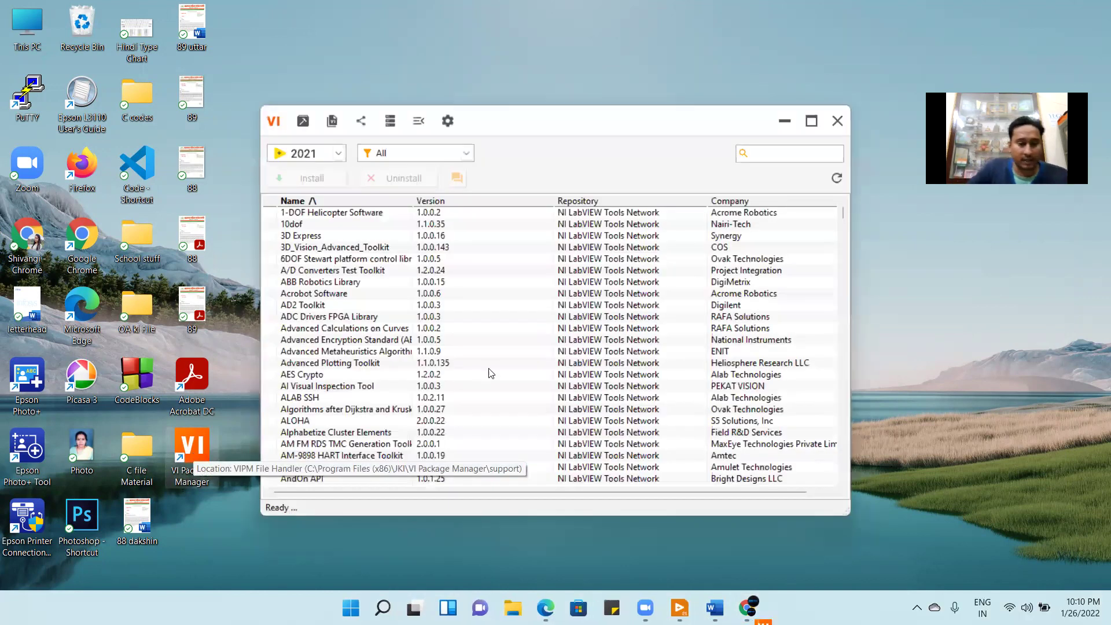
Step: Scroll through the LabVIEW 2021 package list with its versions, repositories and companies
scroll(481, 298, "down", 4)
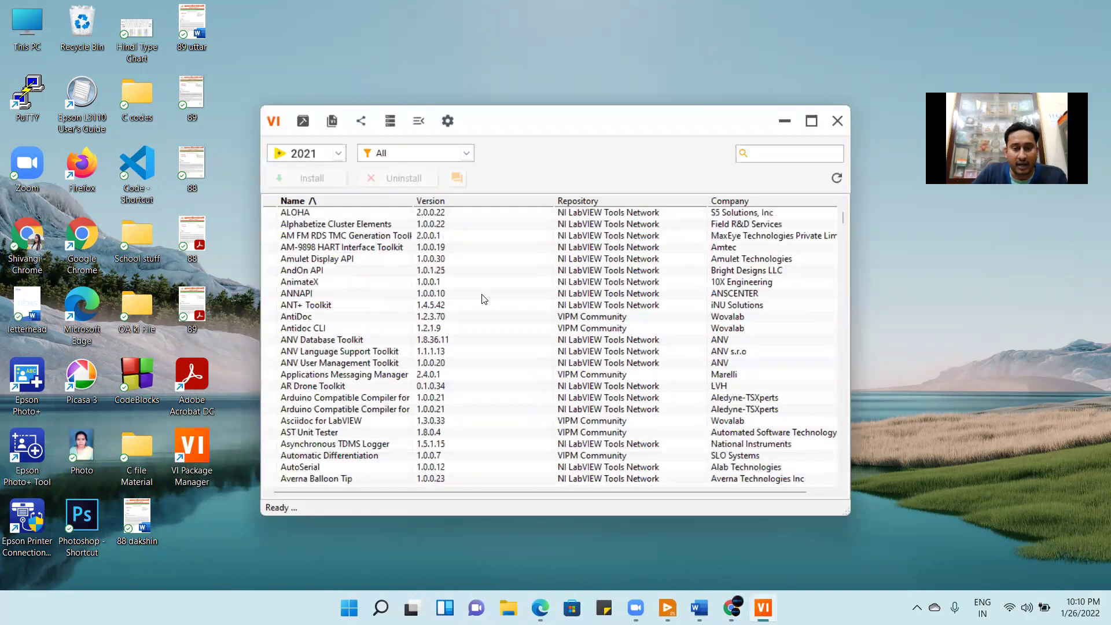
scroll(483, 299, "down", 6)
scroll(484, 300, "down", 10)
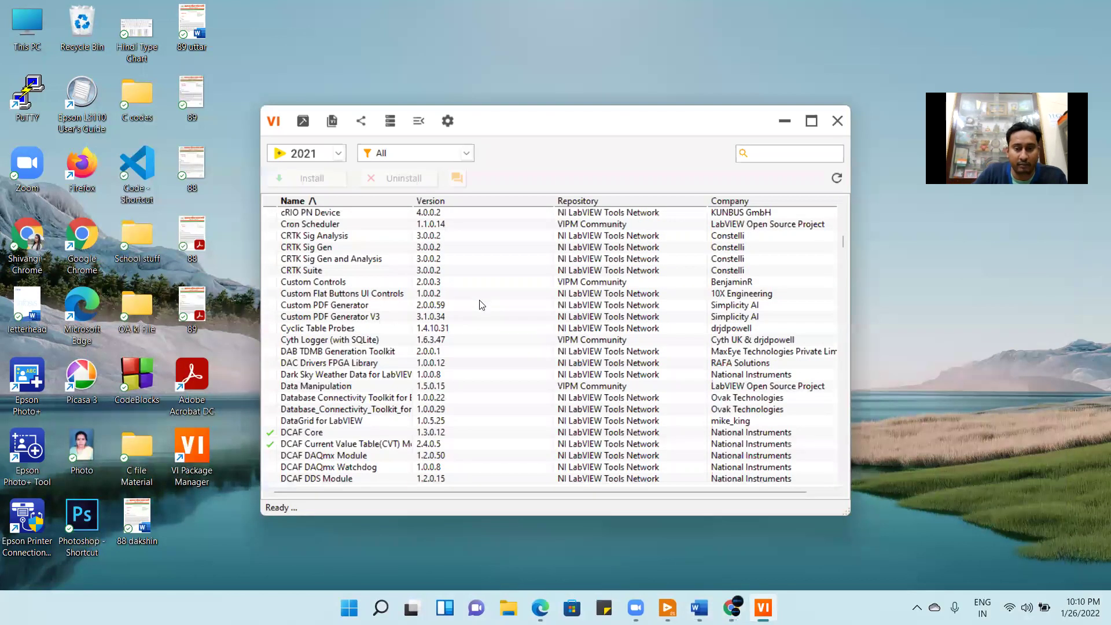
scroll(479, 310, "down", 20)
scroll(466, 336, "up", 7)
scroll(394, 399, "up", 8)
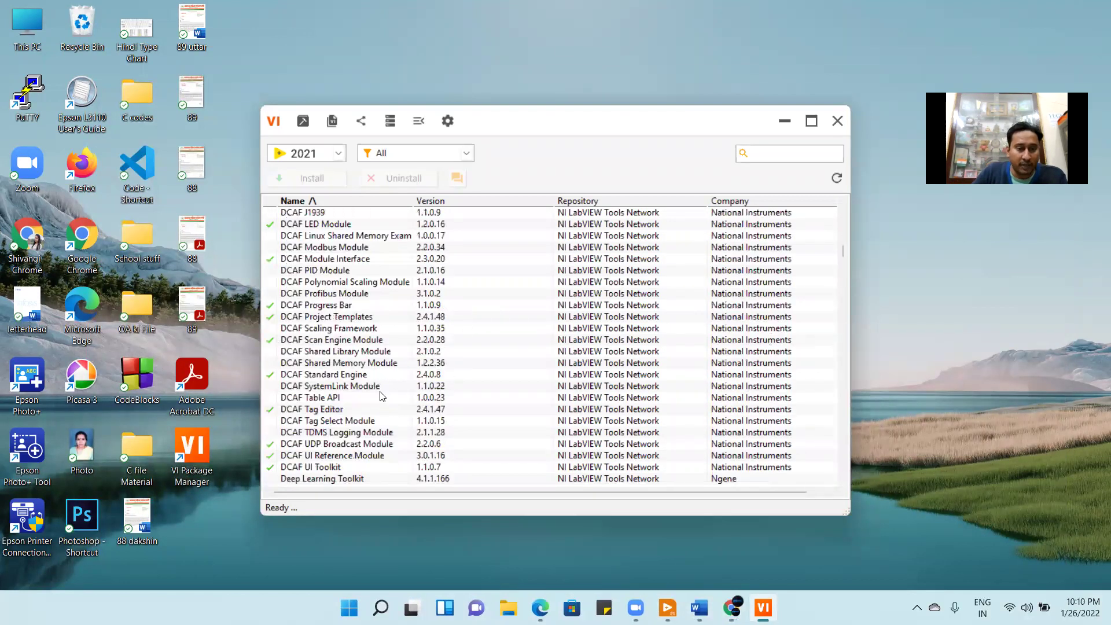
scroll(380, 395, "up", 5)
scroll(380, 395, "up", 6)
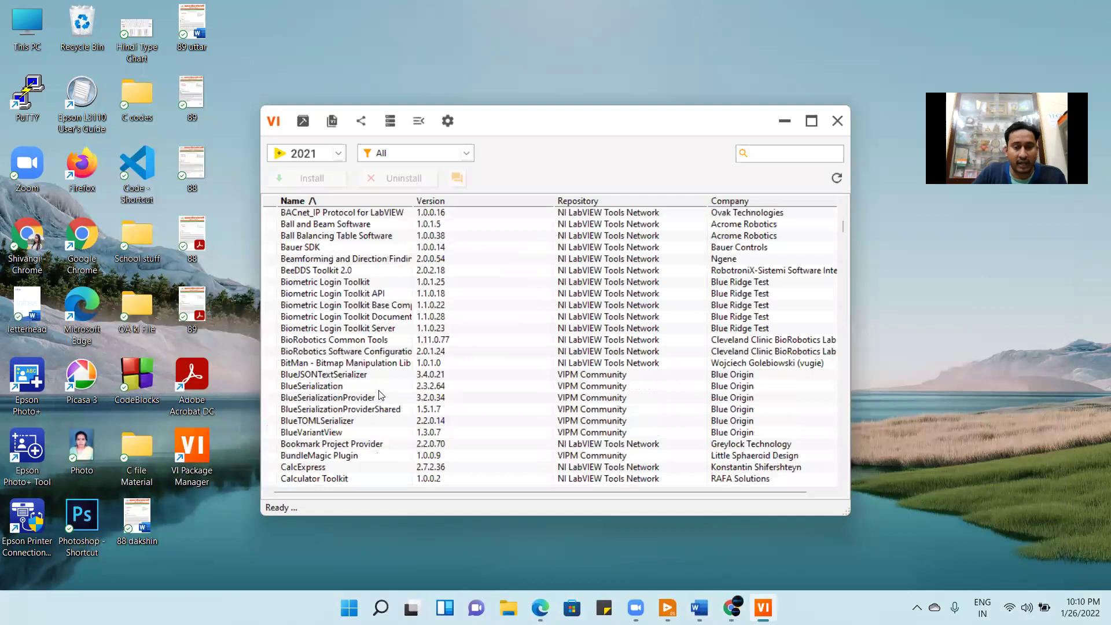
scroll(380, 395, "up", 10)
scroll(380, 395, "up", 7)
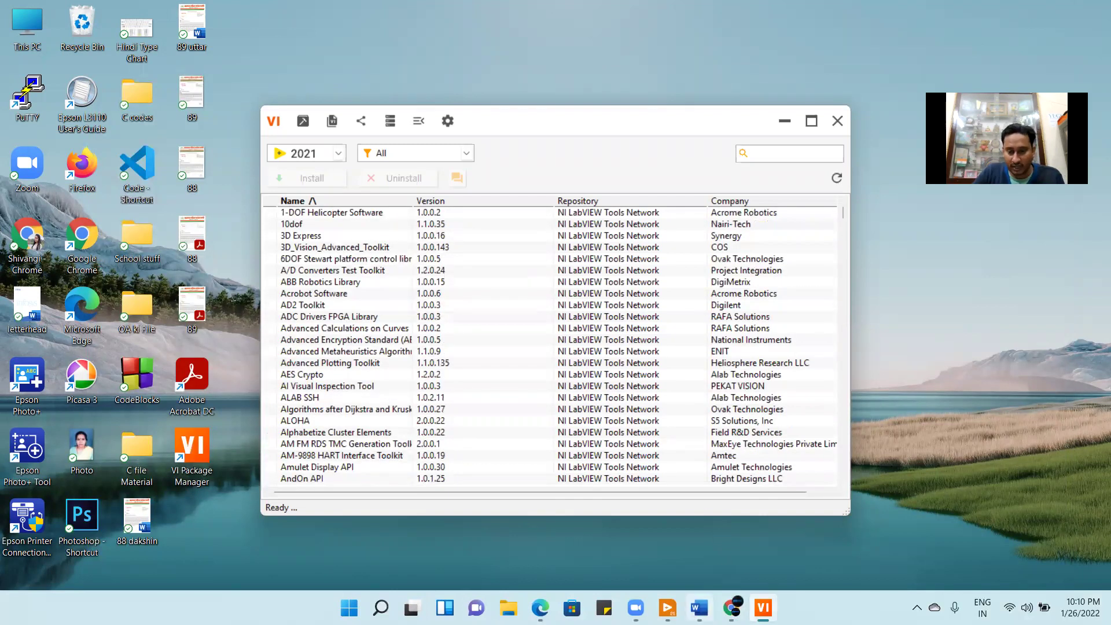
Step: Restore Chrome and search Google for 'labview download' in a new tab
left_click(732, 607)
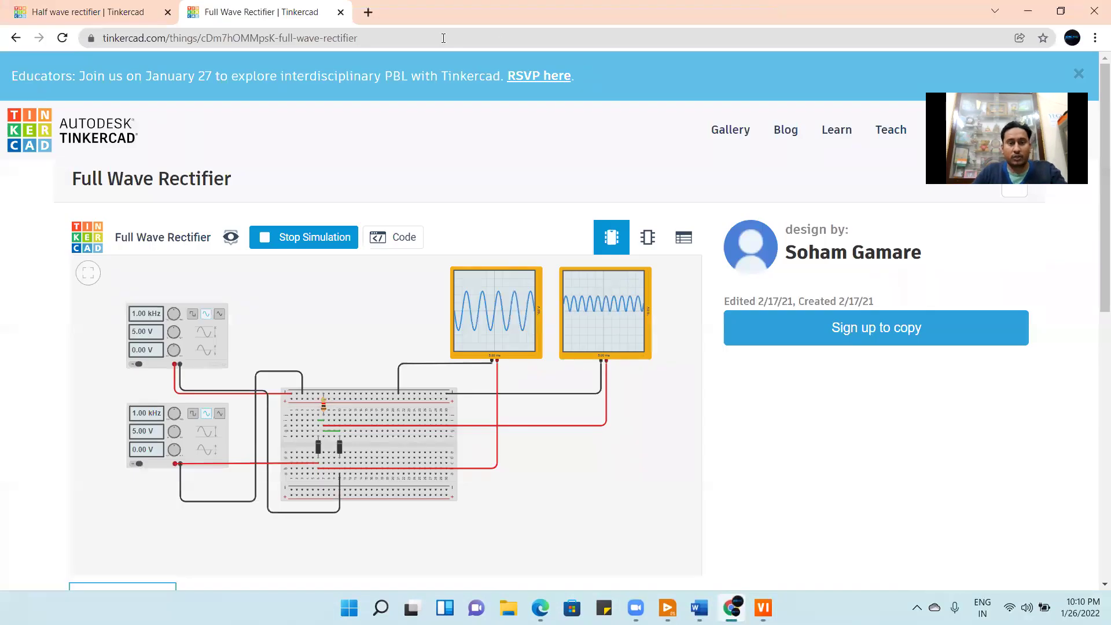
left_click(367, 22)
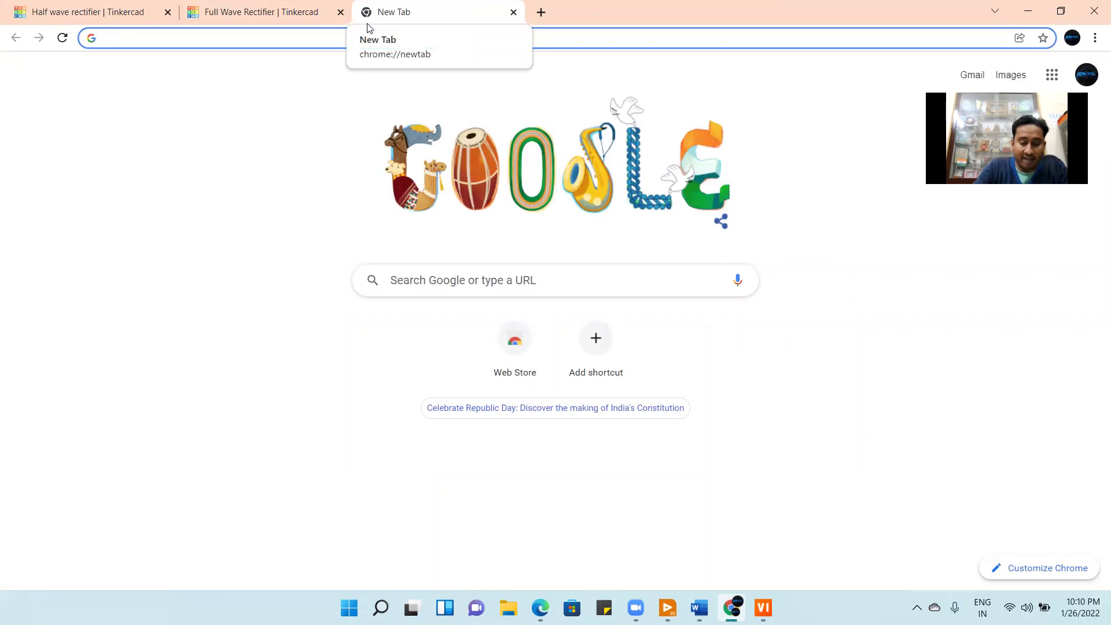
type("lb")
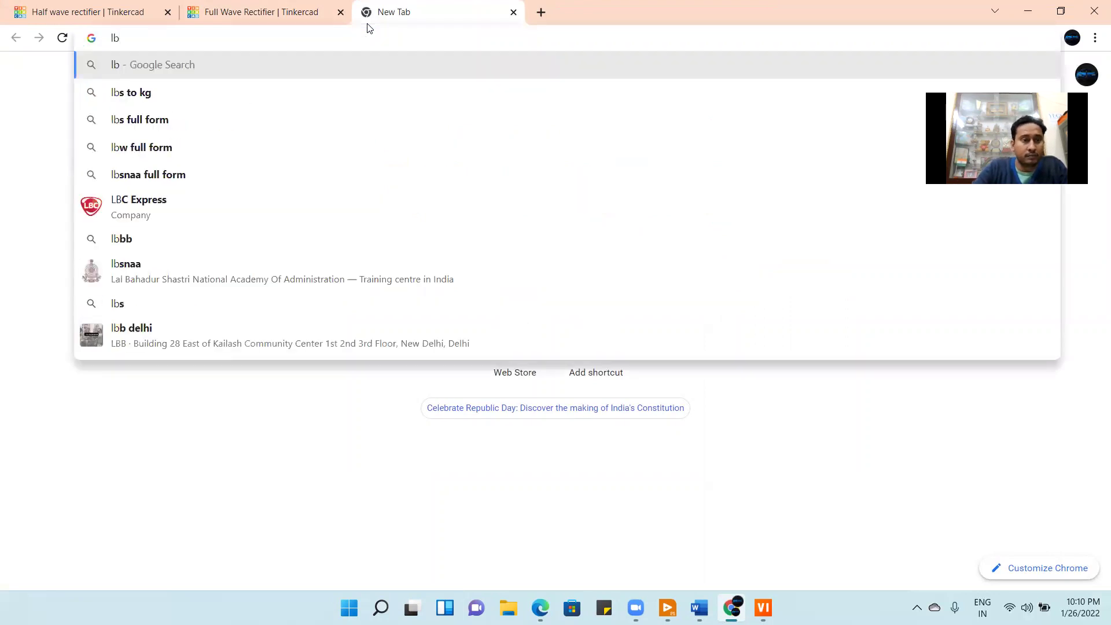
key("BackSpace")
type("ab")
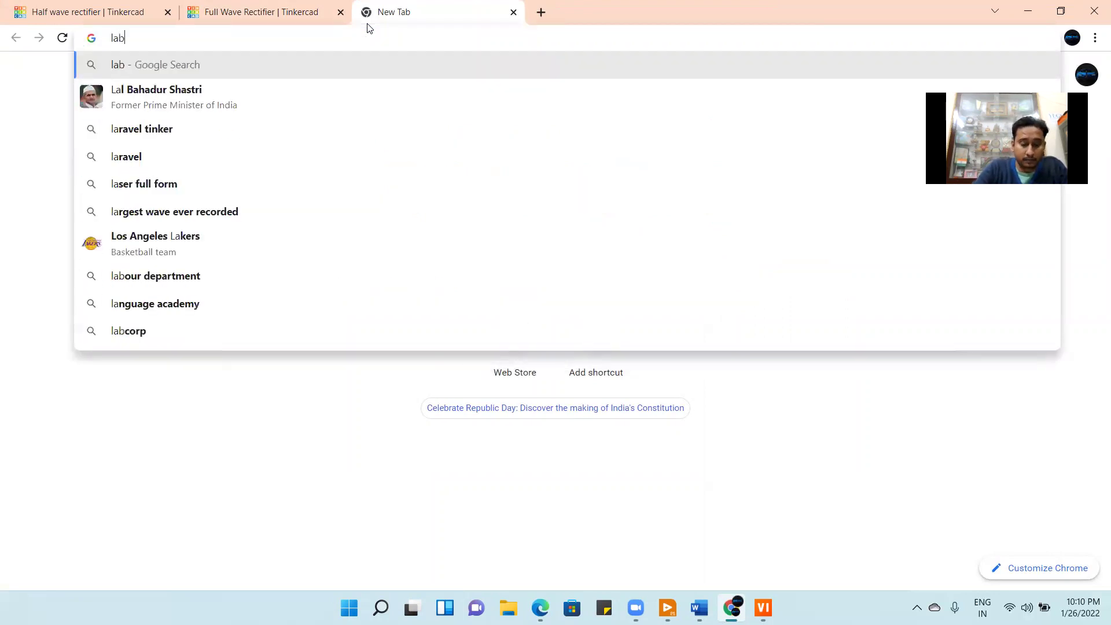
type("view")
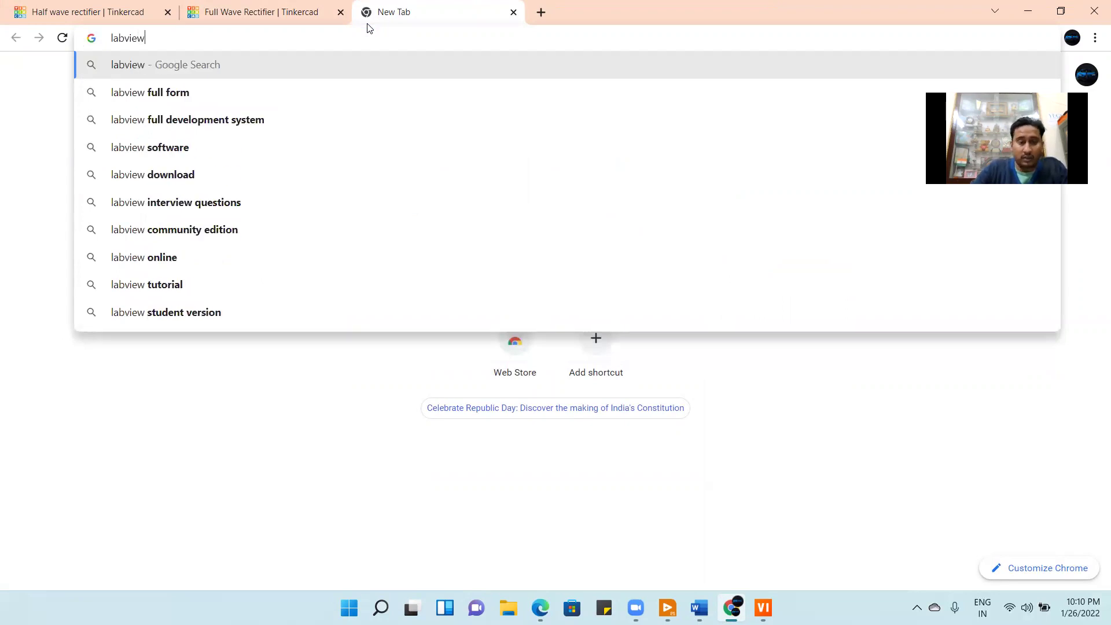
key("Down")
key("Down")
key("Down")
key("Return")
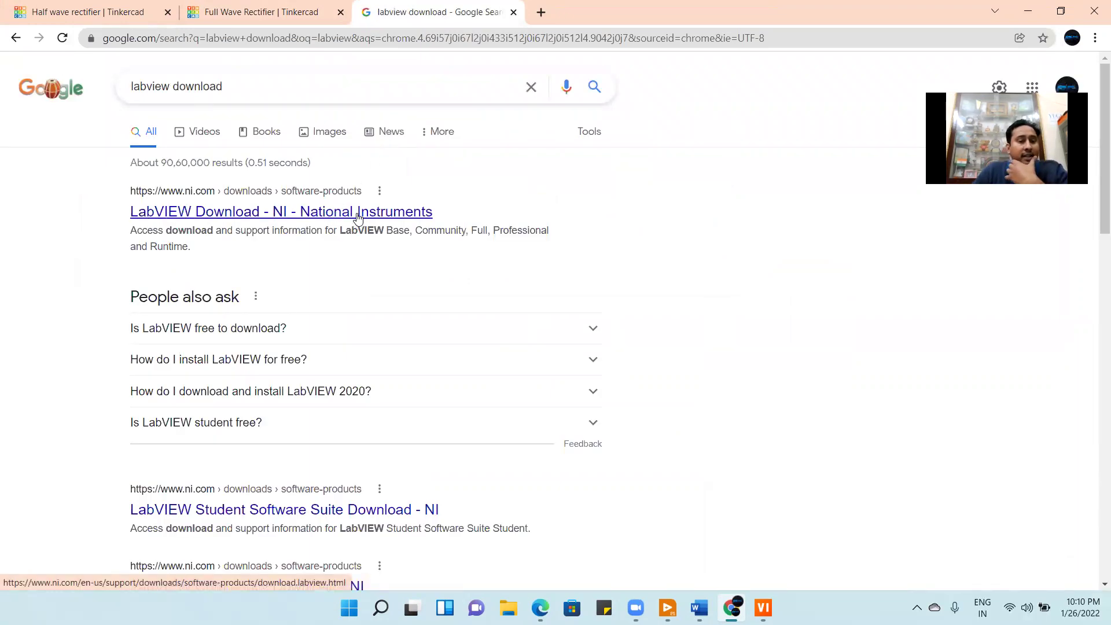
Step: Try the NI download result and scroll the results down to the Softonic listing
left_click(357, 217)
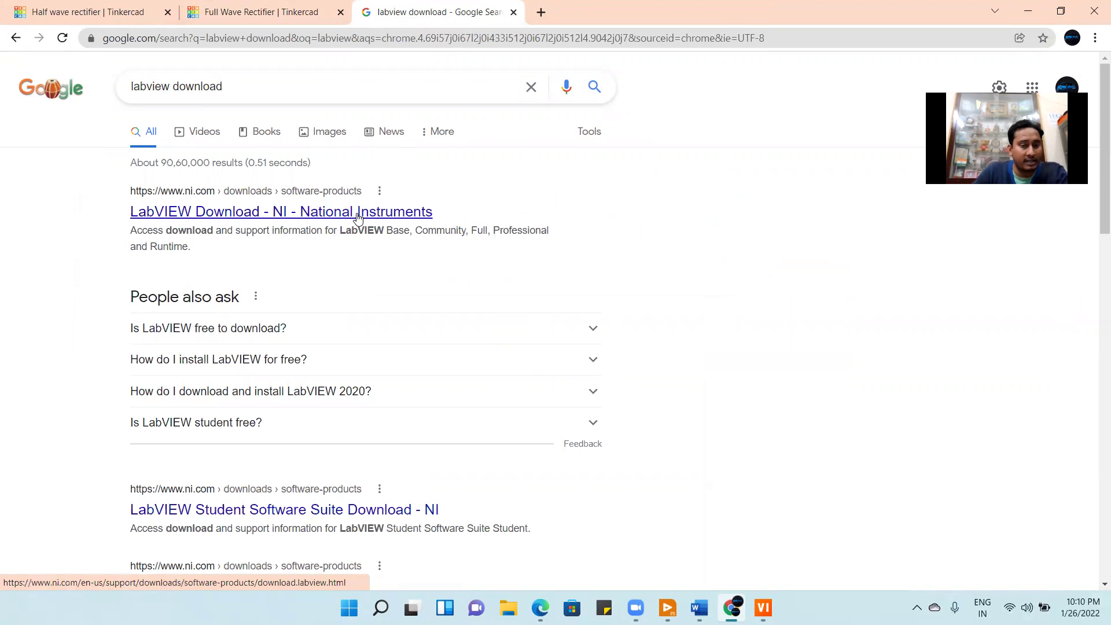
scroll(359, 219, "down", 1)
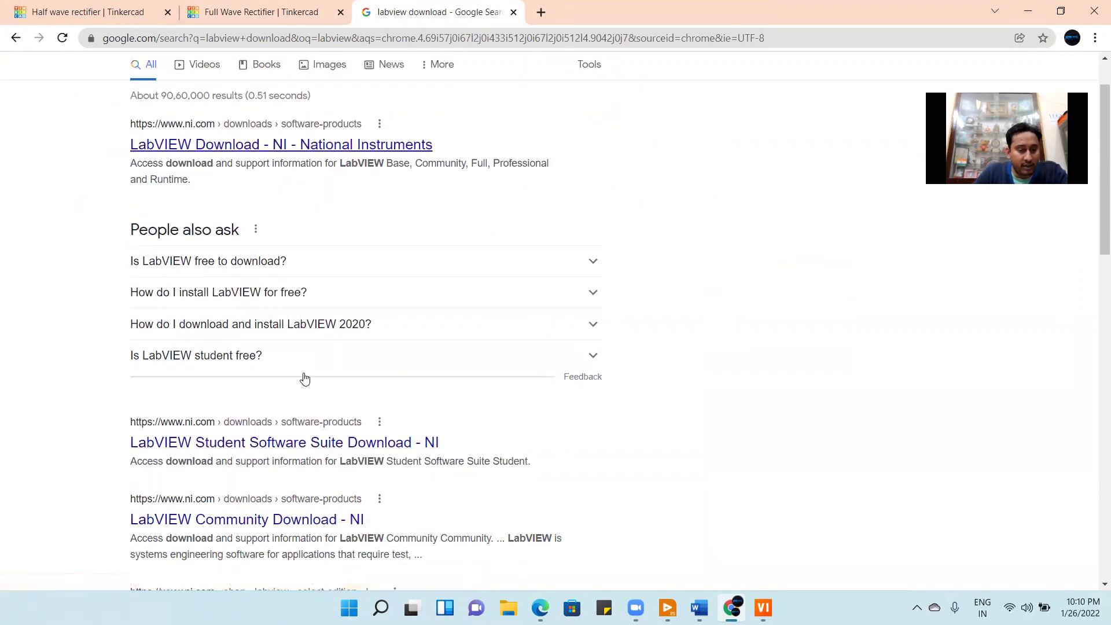
scroll(304, 376, "down", 3)
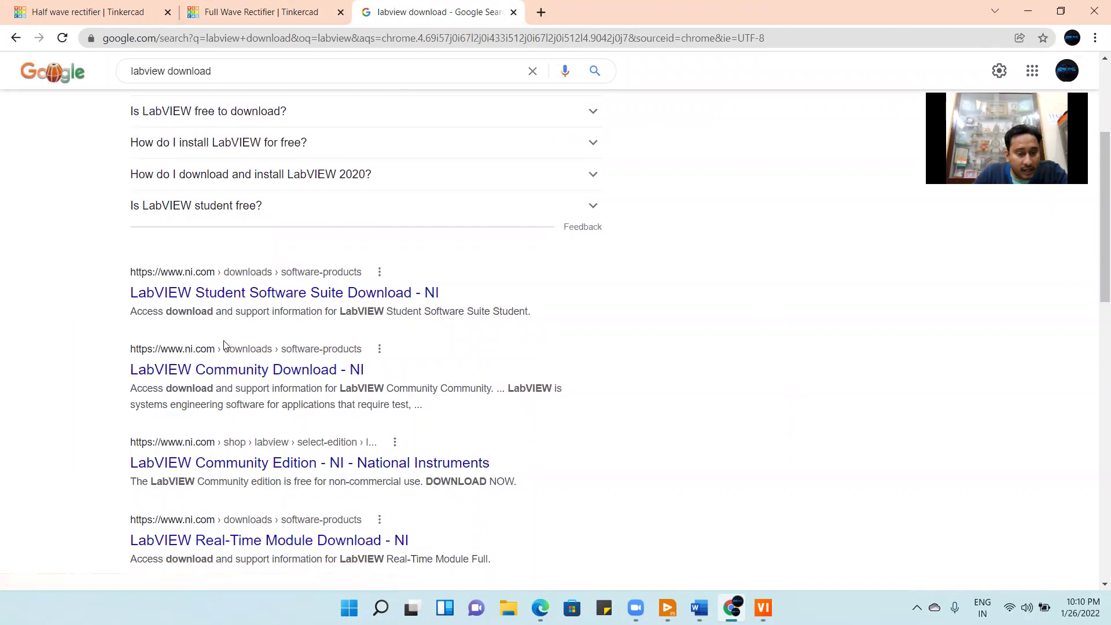
scroll(225, 344, "down", 2)
scroll(225, 341, "down", 1)
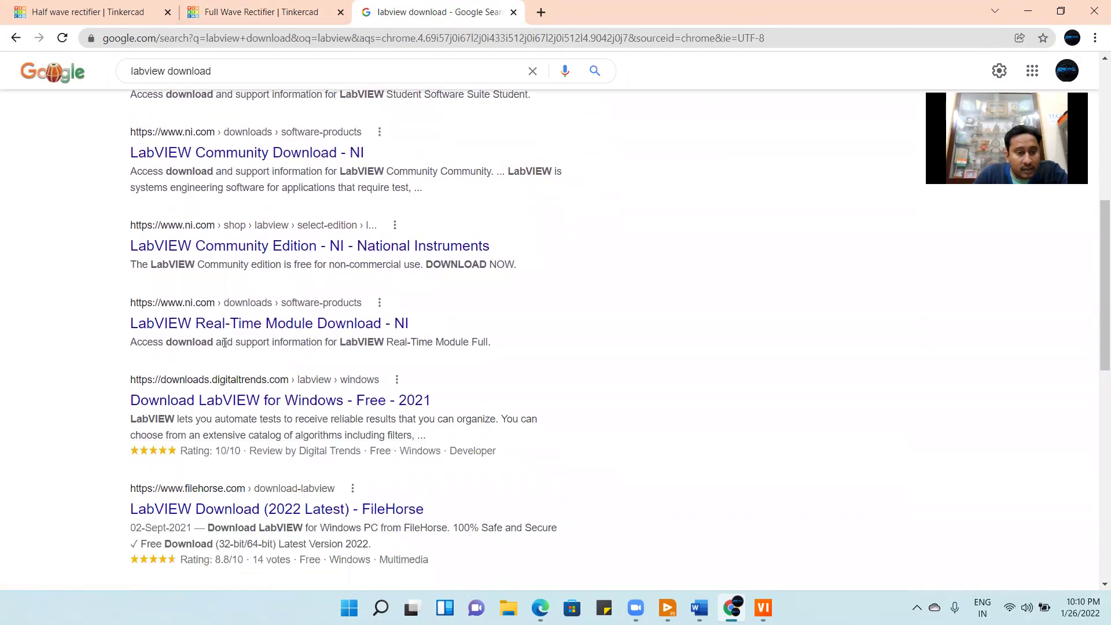
scroll(266, 339, "down", 2)
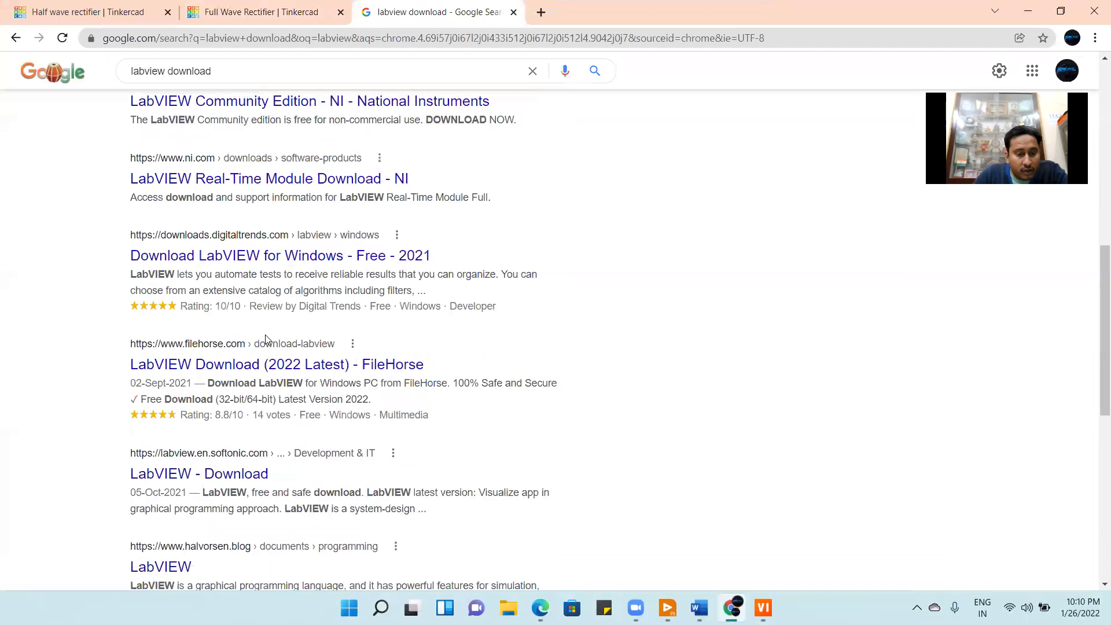
scroll(266, 339, "down", 2)
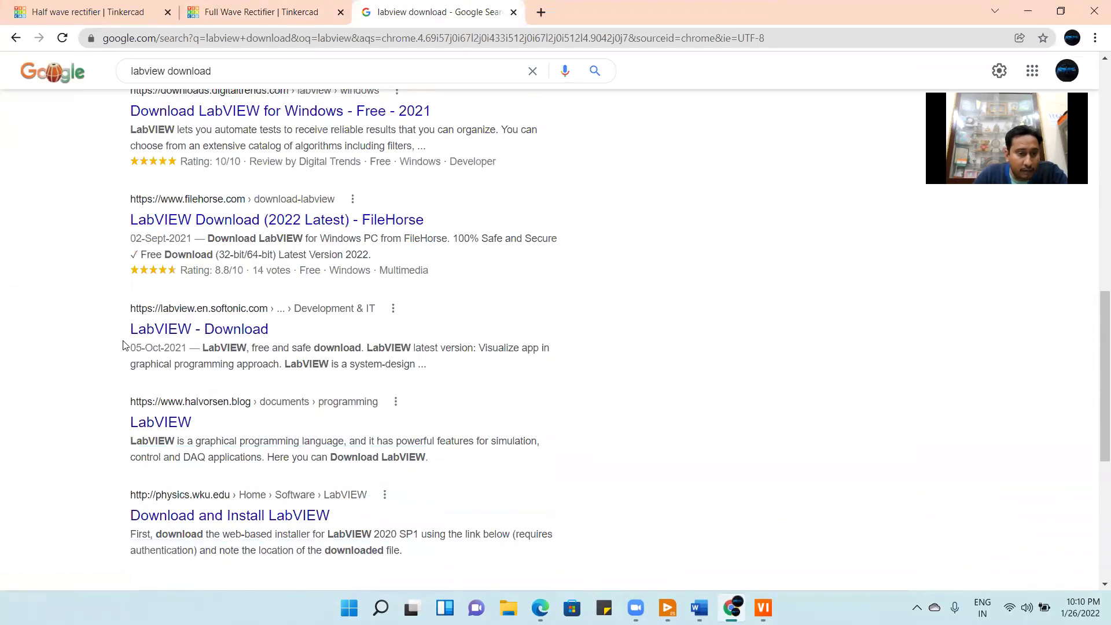
Step: Open Softonic's LabVIEW for Windows download page, flip between tabs, then minimize Chrome
left_click(220, 333)
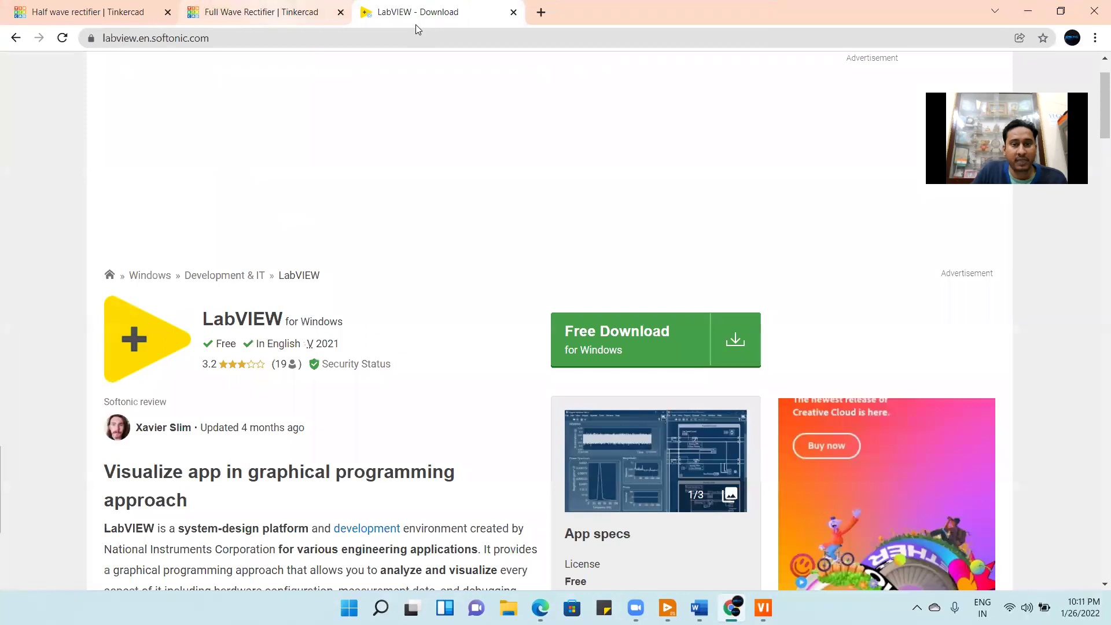
key("ctrl+shift+Tab")
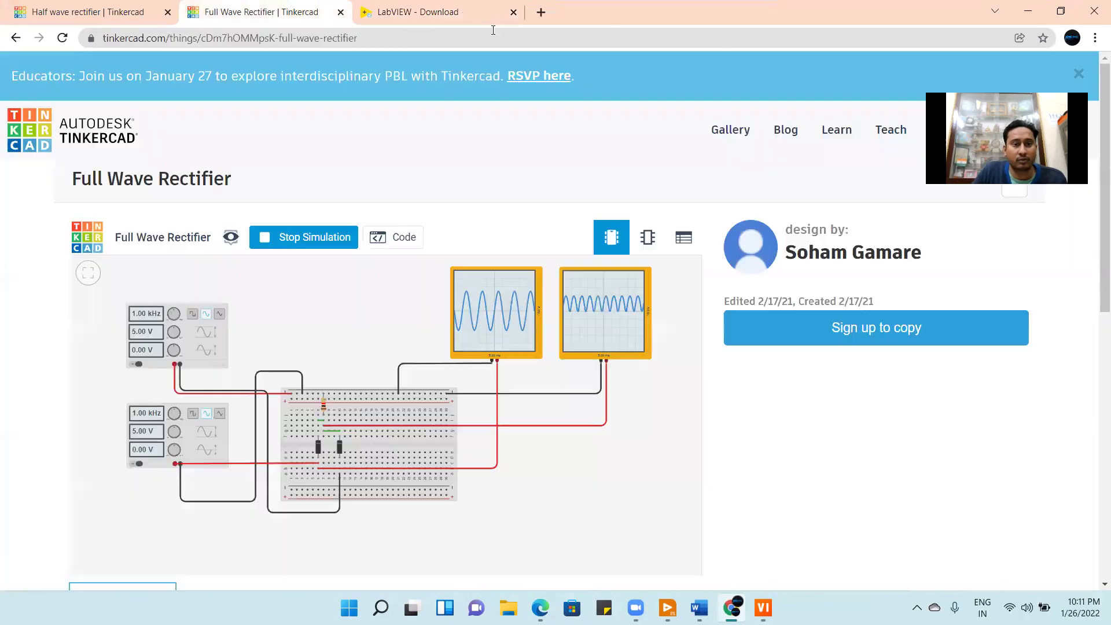
key("ctrl+Tab")
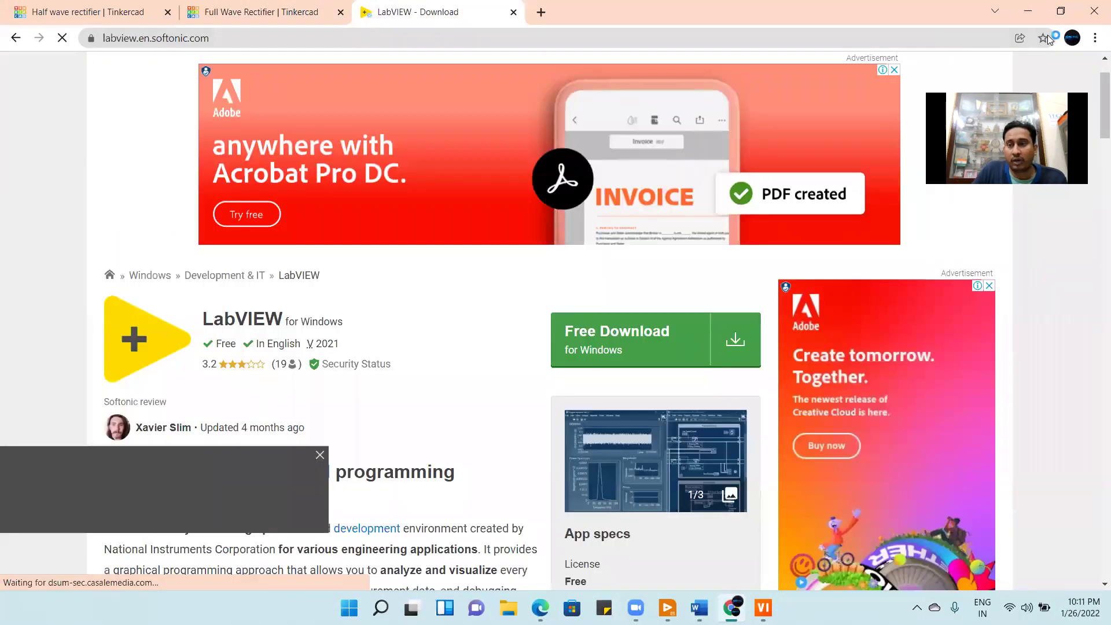
left_click(1027, 14)
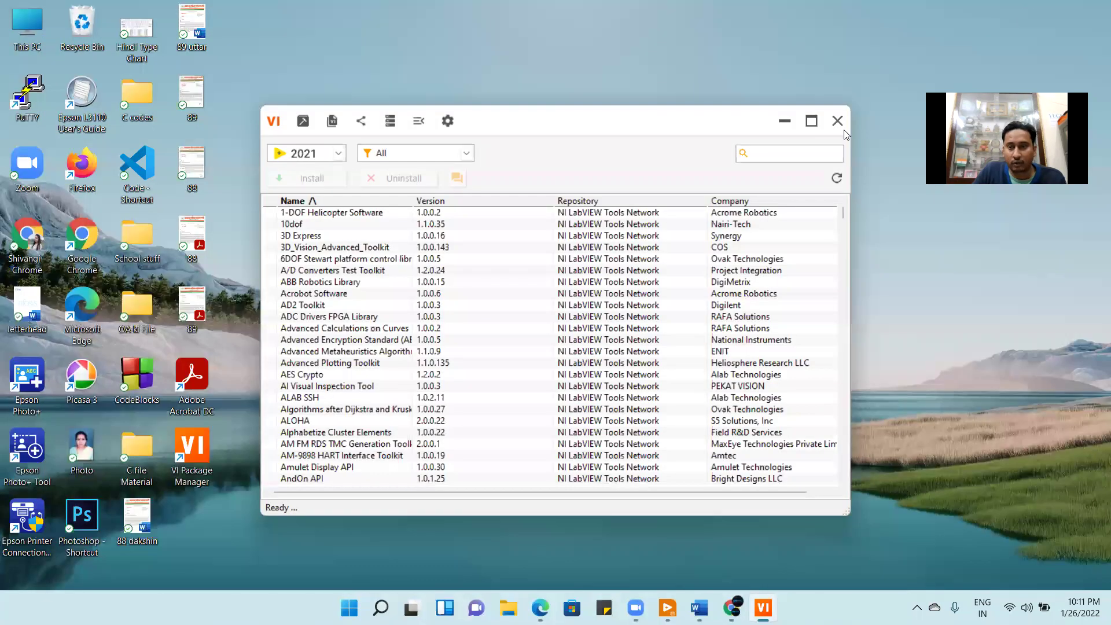
Step: Close VI Package Manager and maximize the Untitled 1 front panel
left_click(838, 121)
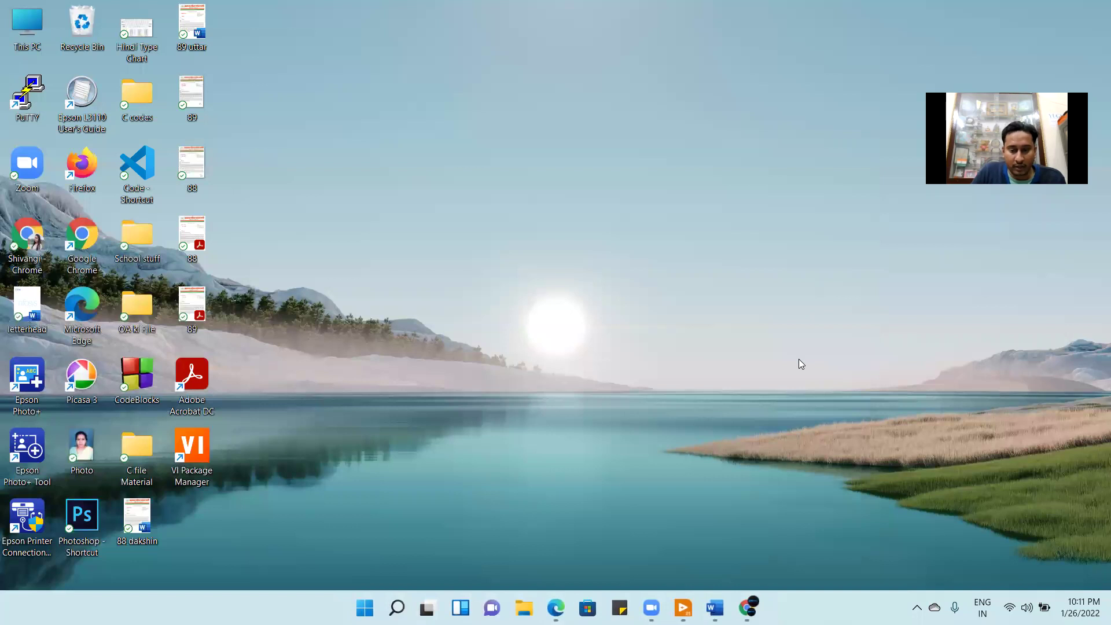
mouse_move(667, 608)
left_click(750, 493)
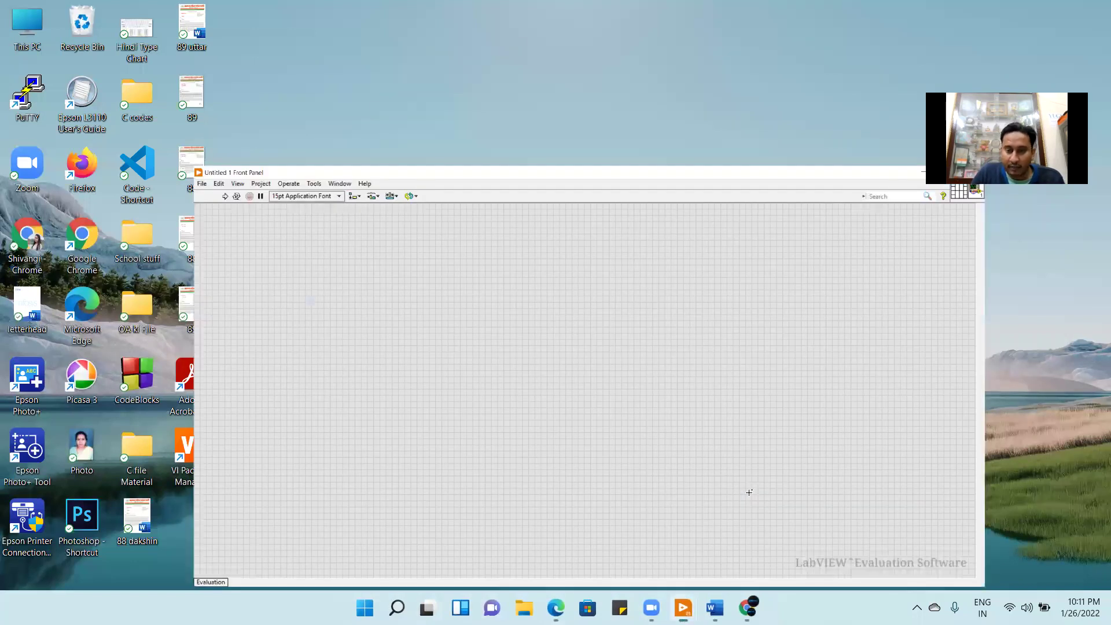
key("ctrl+slash")
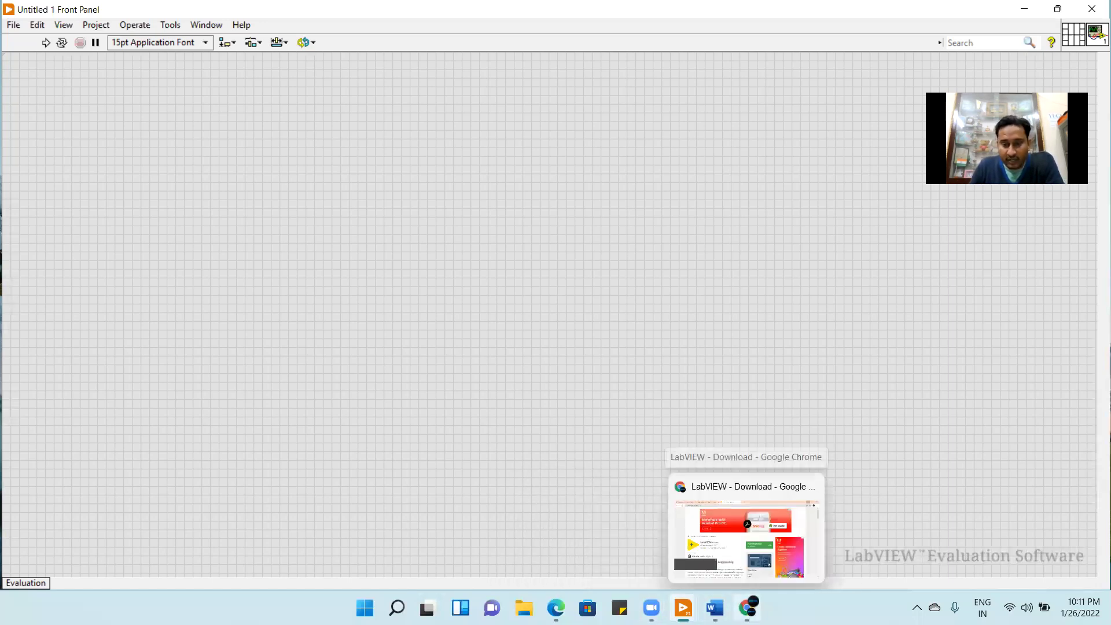
mouse_move(682, 607)
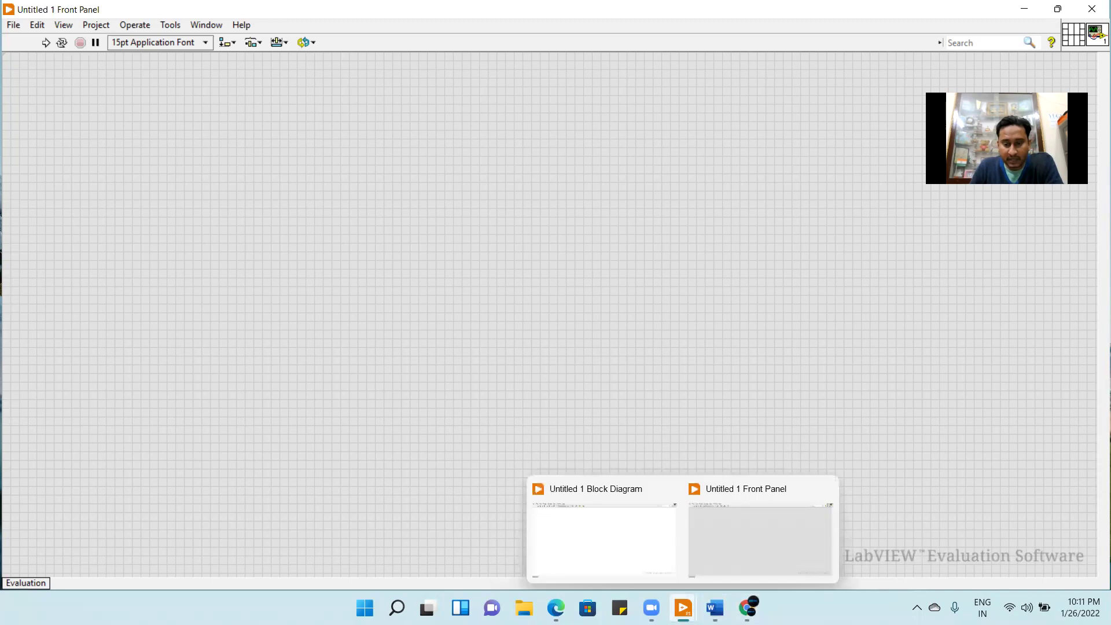
left_click(602, 501)
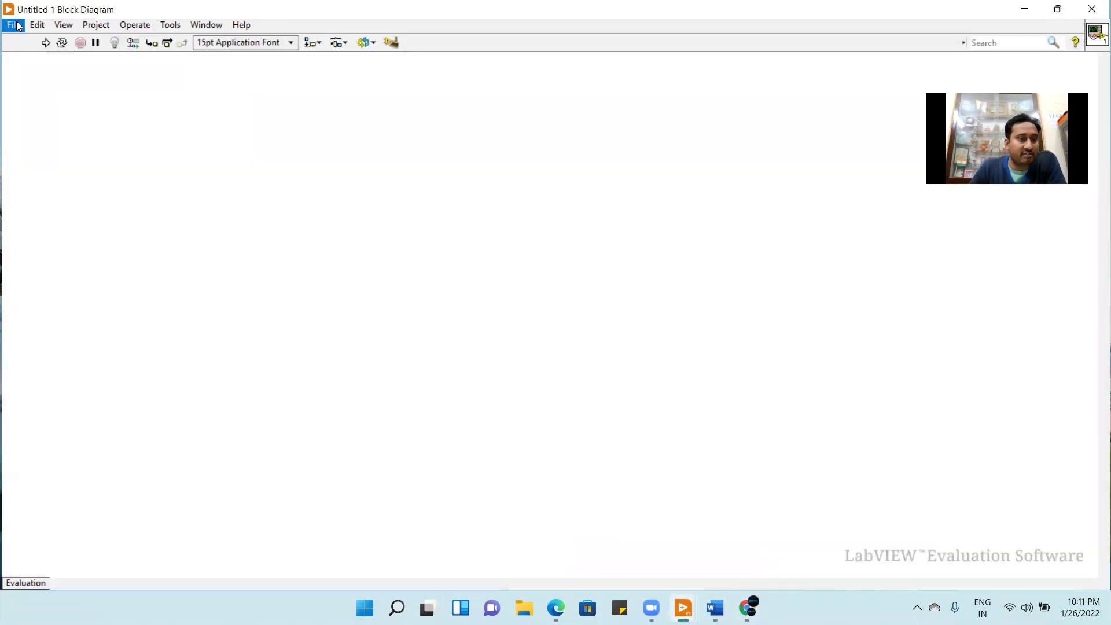
Step: Create and discard a new Untitled 2 VI, then close Untitled 1
left_click(14, 27)
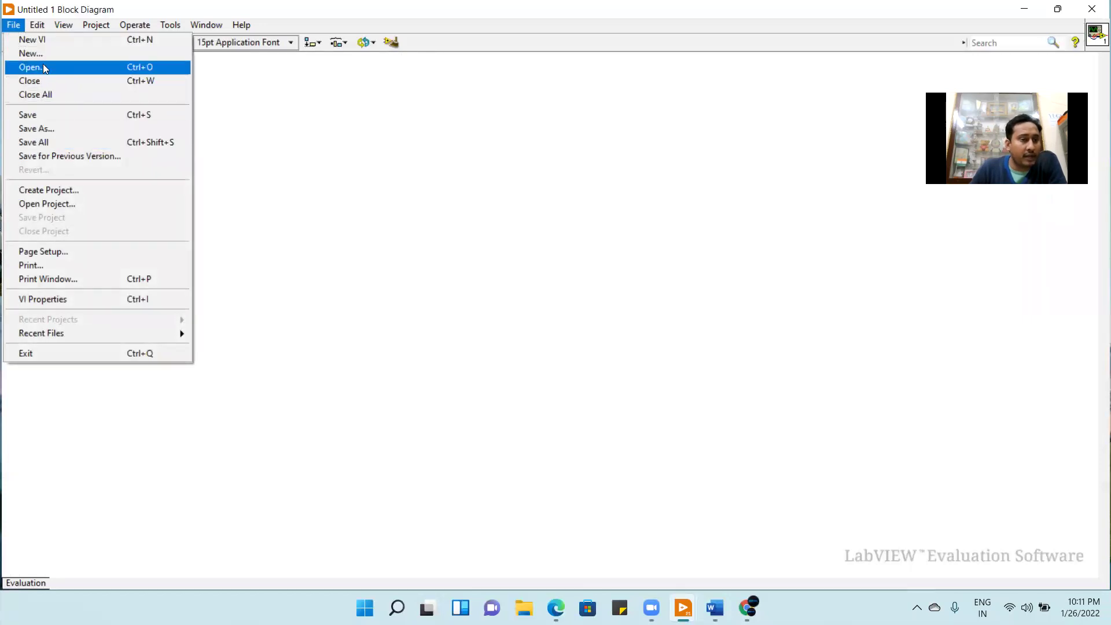
left_click(47, 41)
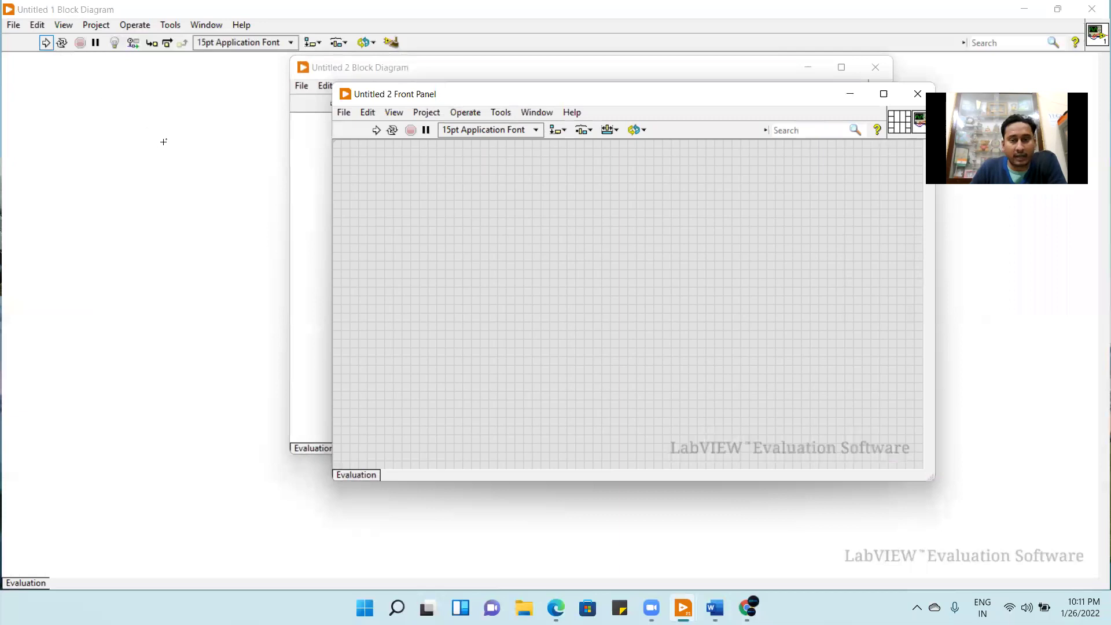
mouse_move(883, 94)
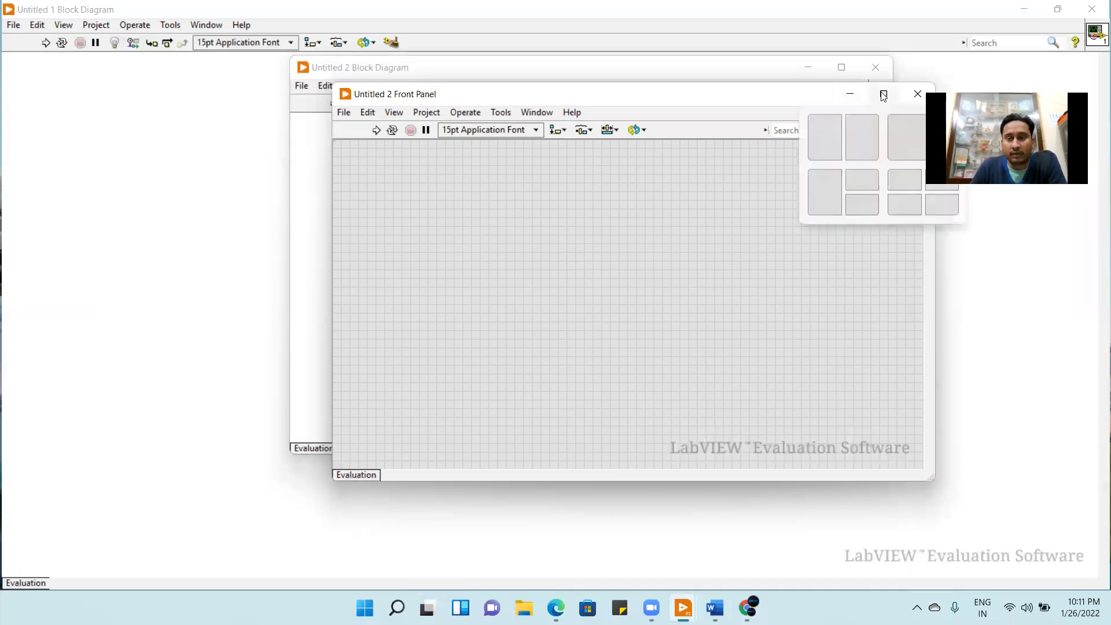
left_click(917, 94)
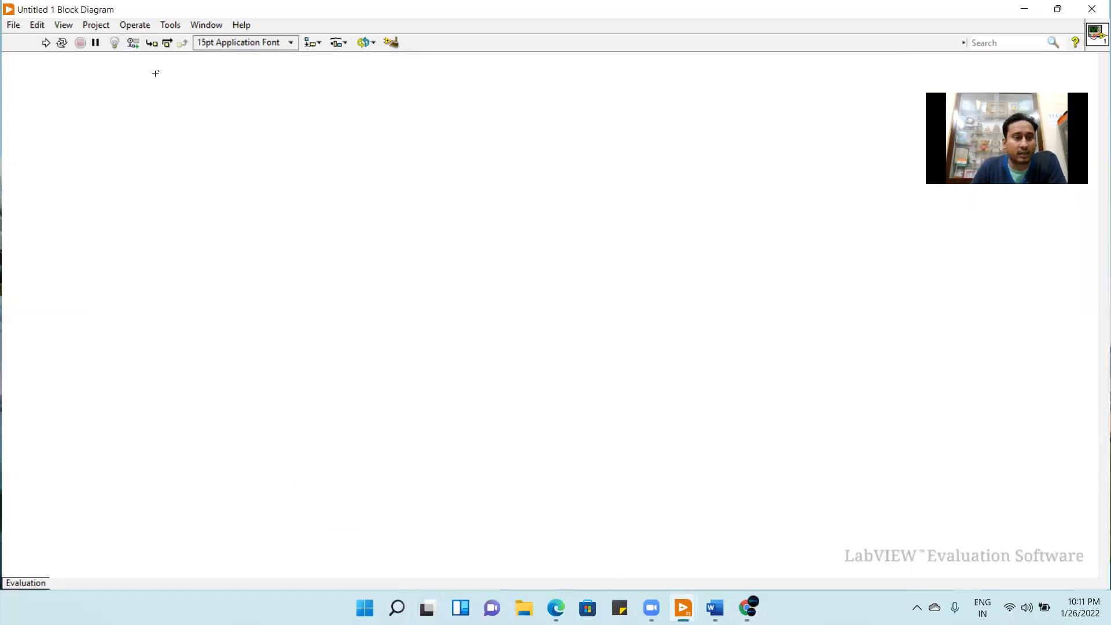
left_click(683, 608)
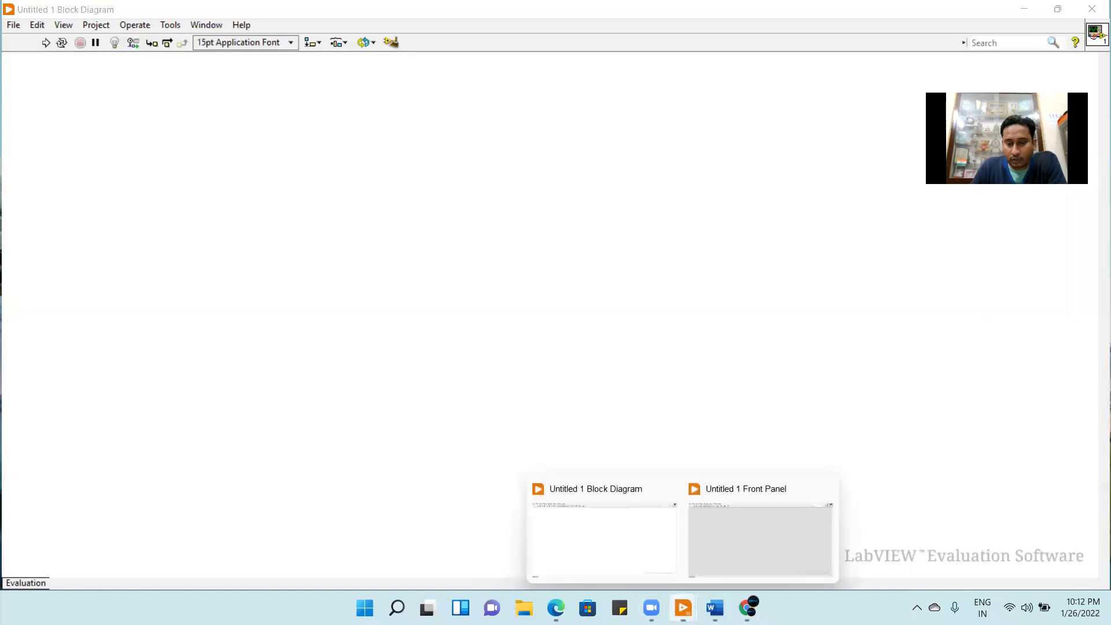
left_click(747, 494)
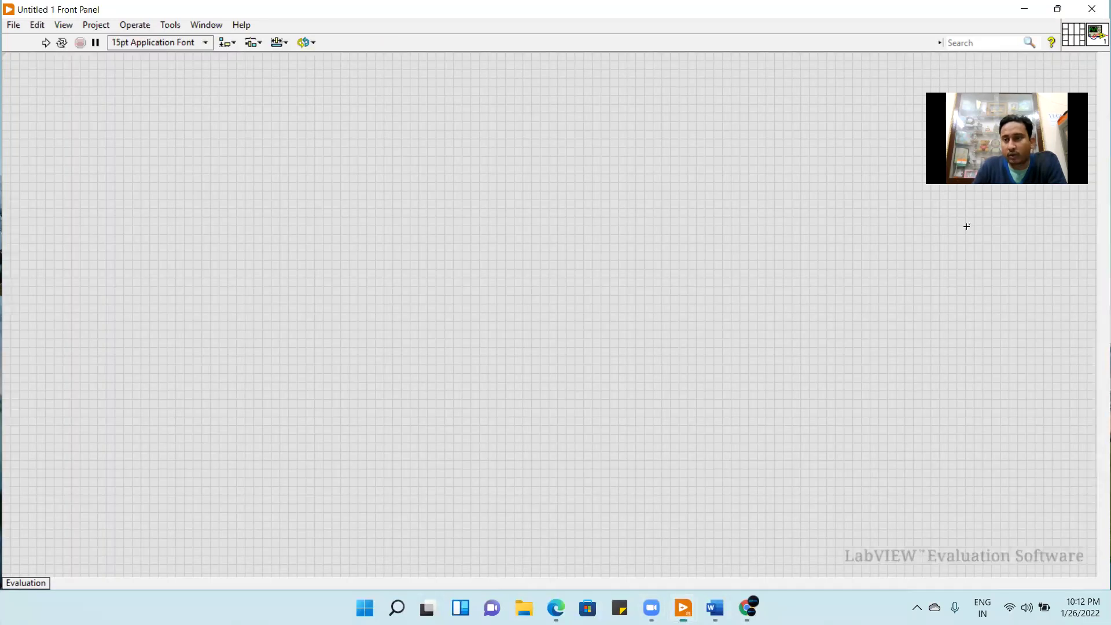
left_click(1094, 8)
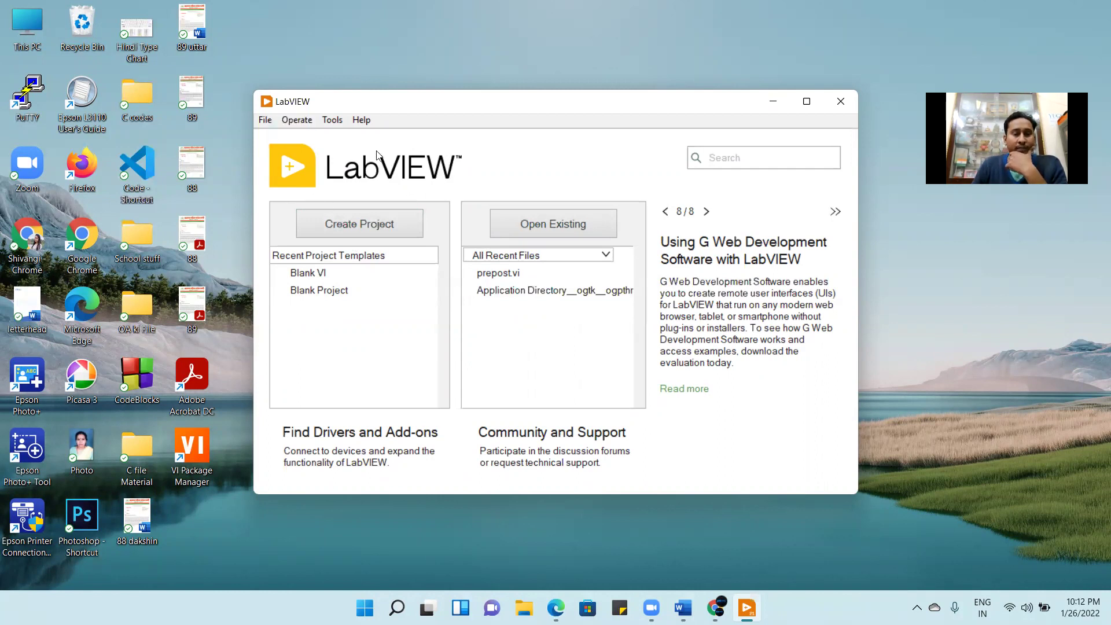
Step: Create blank project Untitled Project 1 and add a new Untitled 3 VI to it
left_click(349, 226)
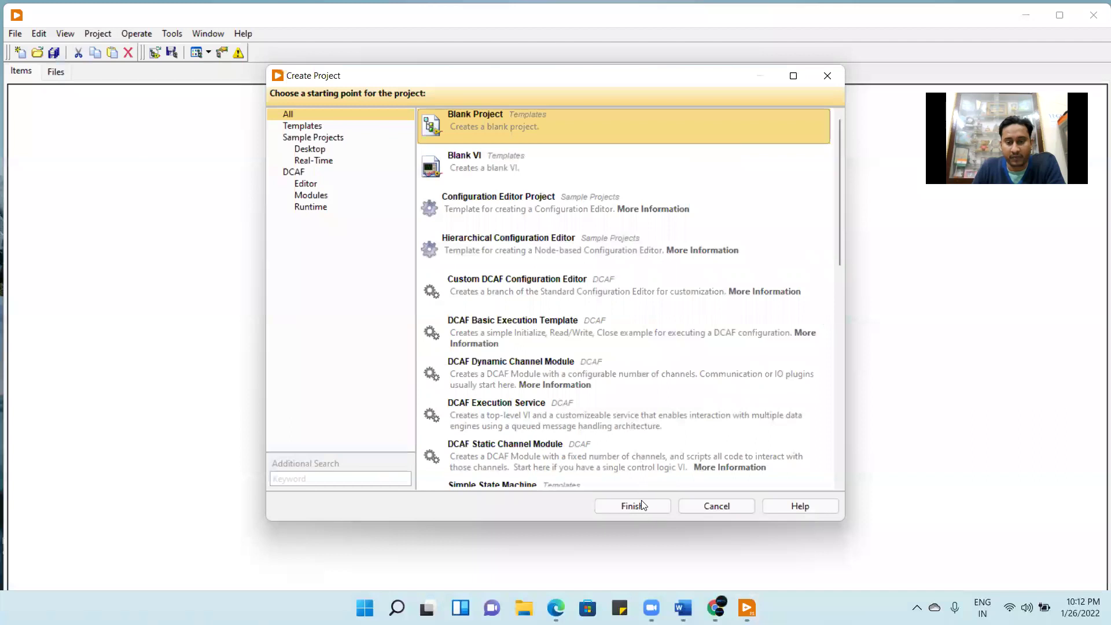
left_click(642, 505)
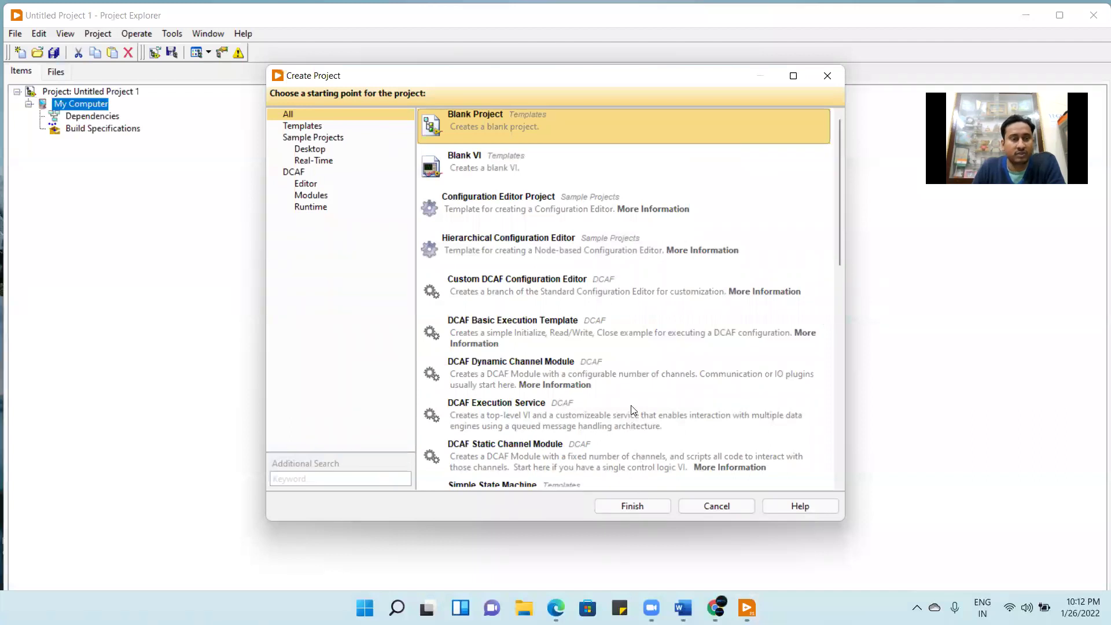
left_click(15, 34)
left_click(31, 48)
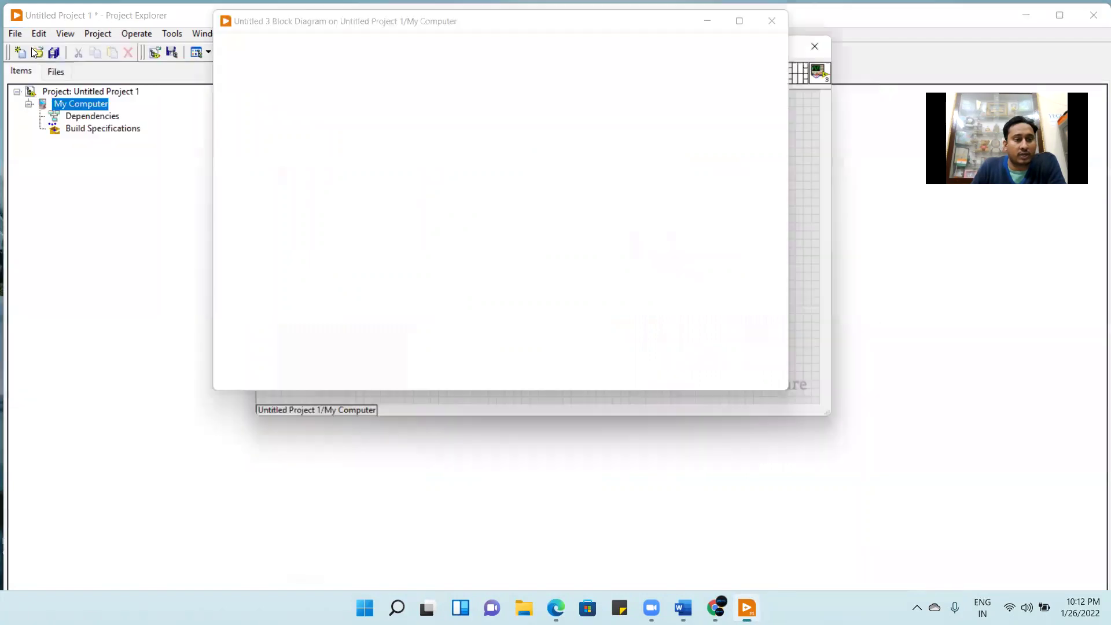
Step: Place a 0–10 System Vertical Slide labelled 'Slide' on the maximized panel, moved up-right
left_click(798, 41)
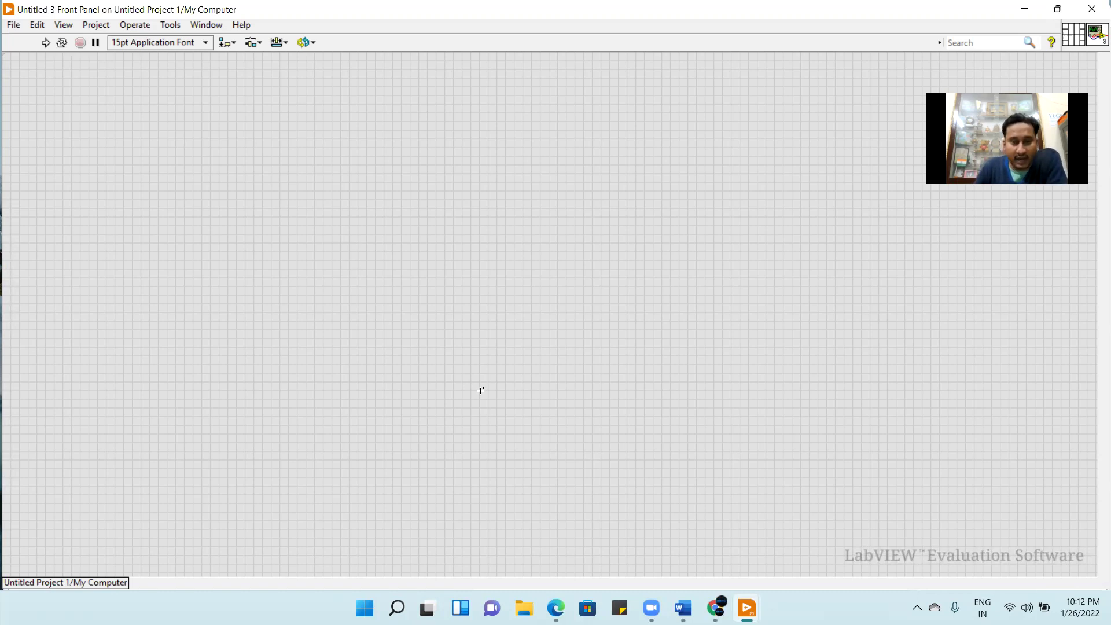
right_click(394, 224)
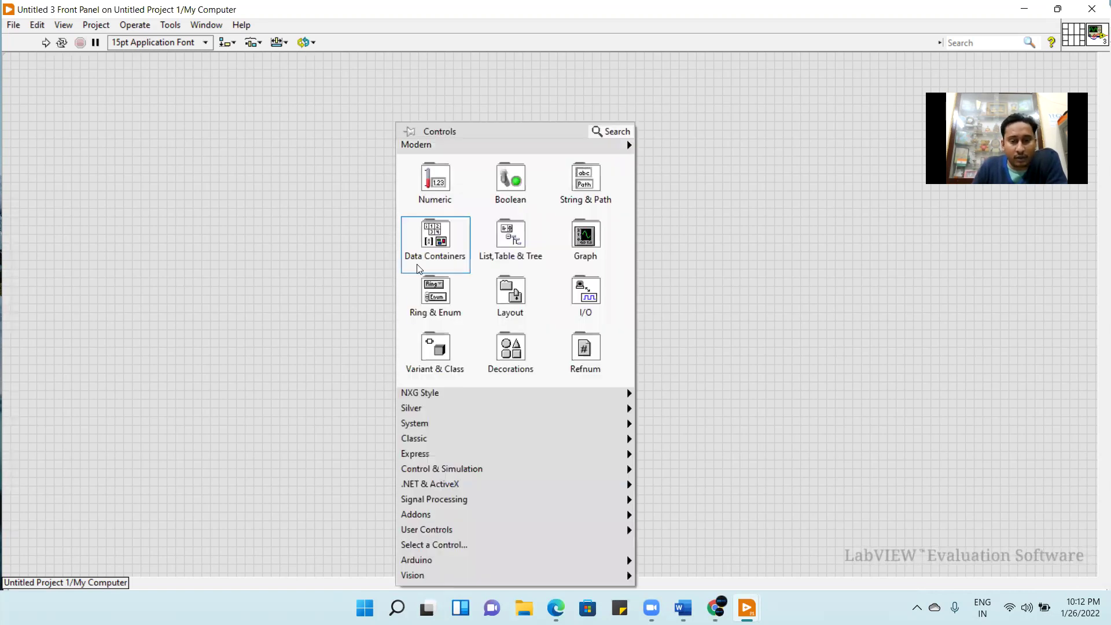
left_click(496, 116)
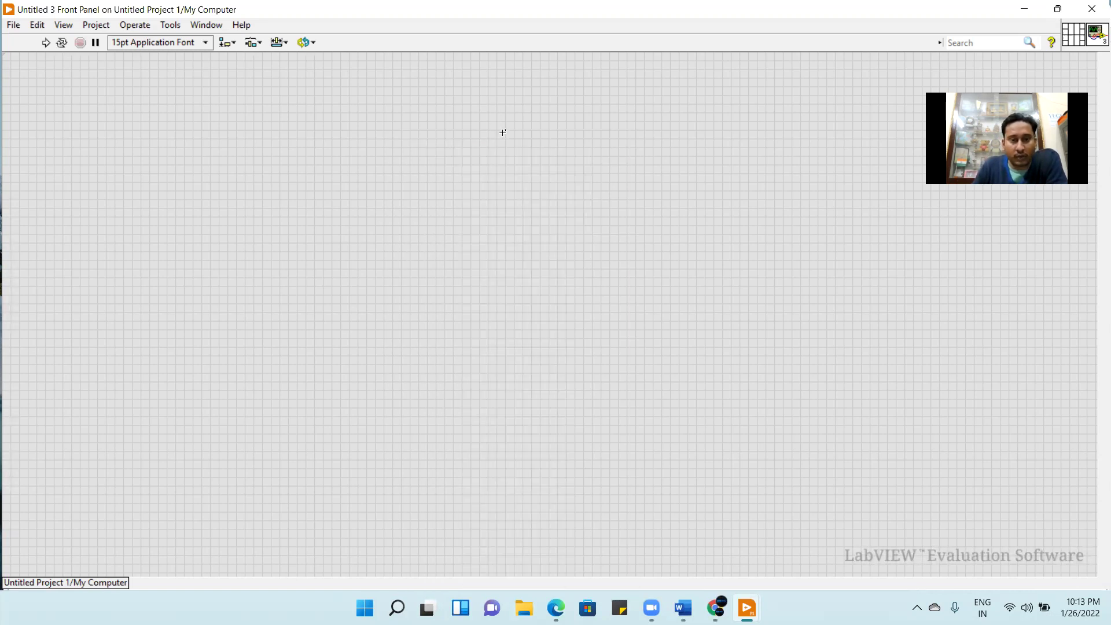
right_click(256, 129)
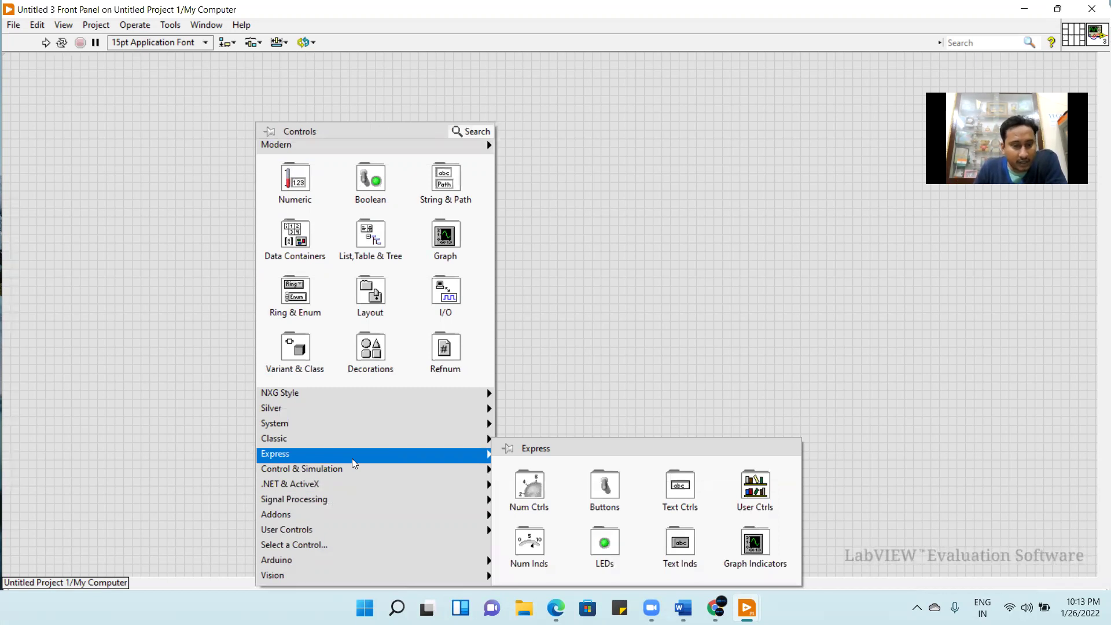
mouse_move(373, 424)
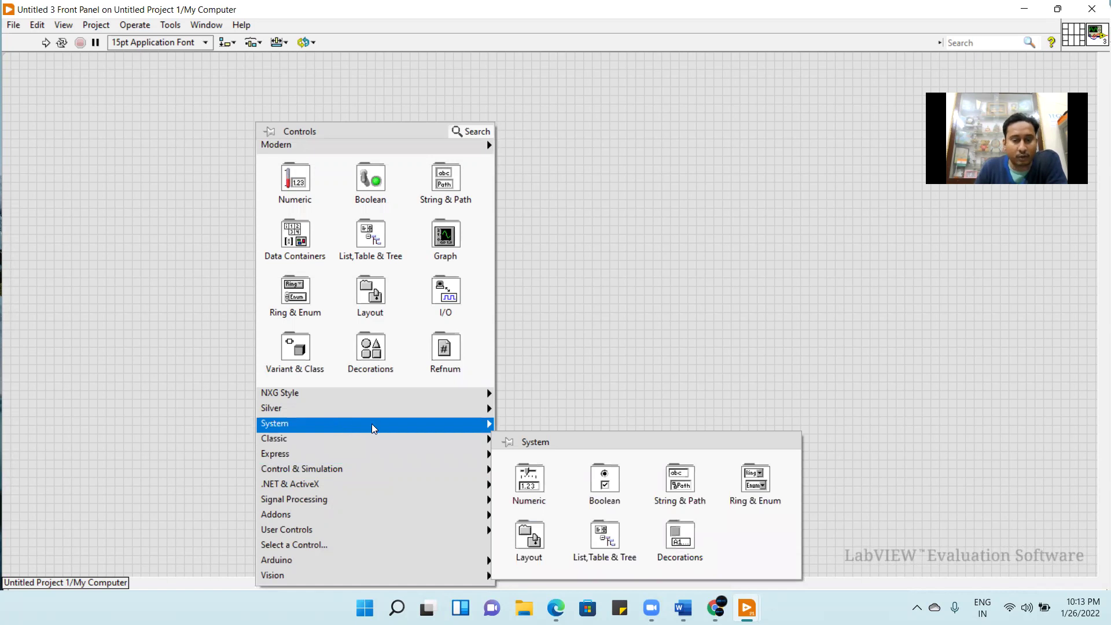
mouse_move(529, 489)
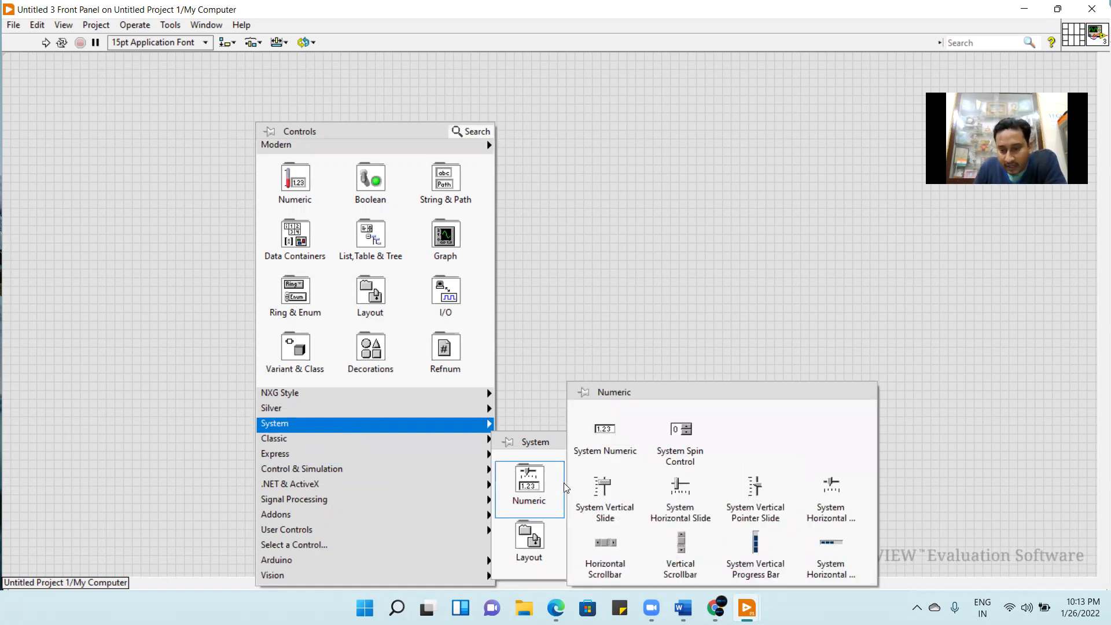
left_click(609, 503)
left_click(585, 491)
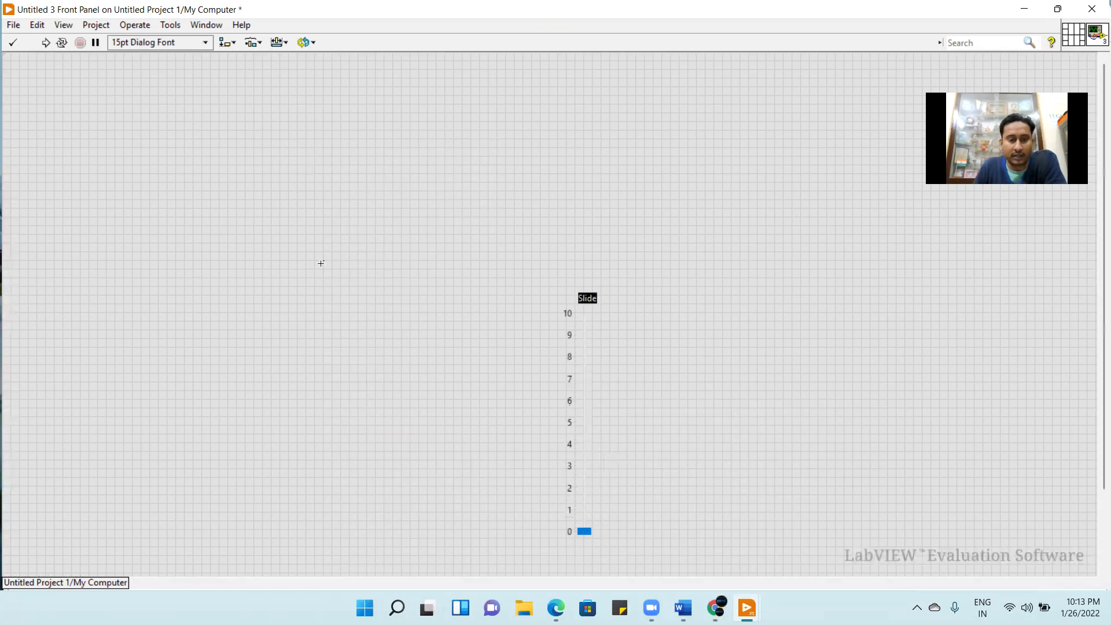
left_click(576, 377)
left_click(589, 369)
left_click_drag(585, 374, 760, 231)
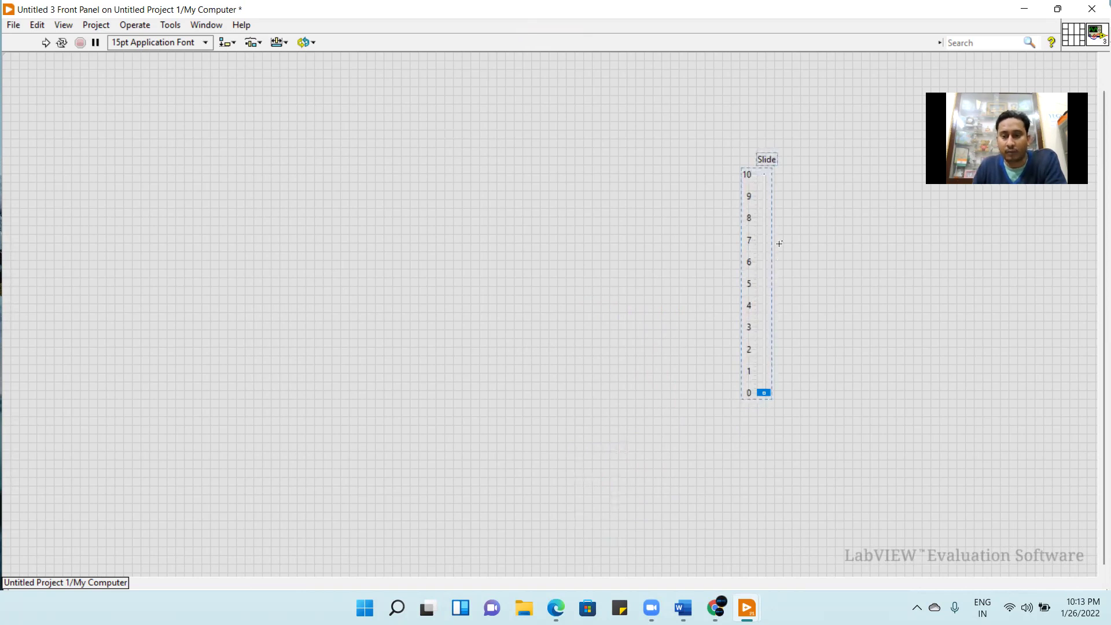
Step: Add a tall square 'Boolean' LED left of the slide and switch it on green
right_click(149, 186)
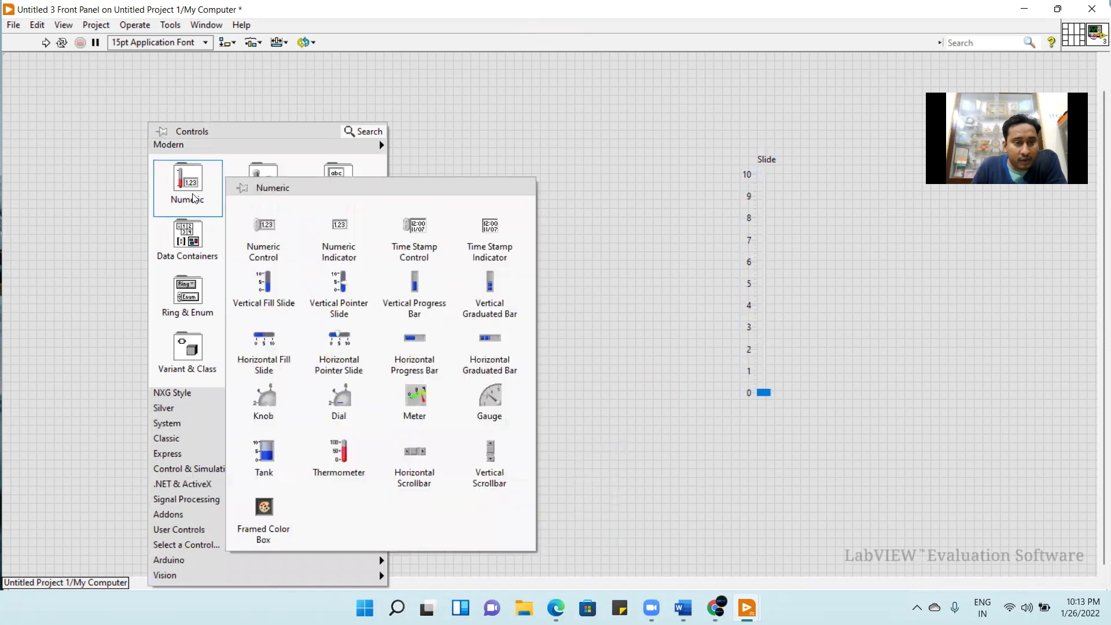
mouse_move(263, 184)
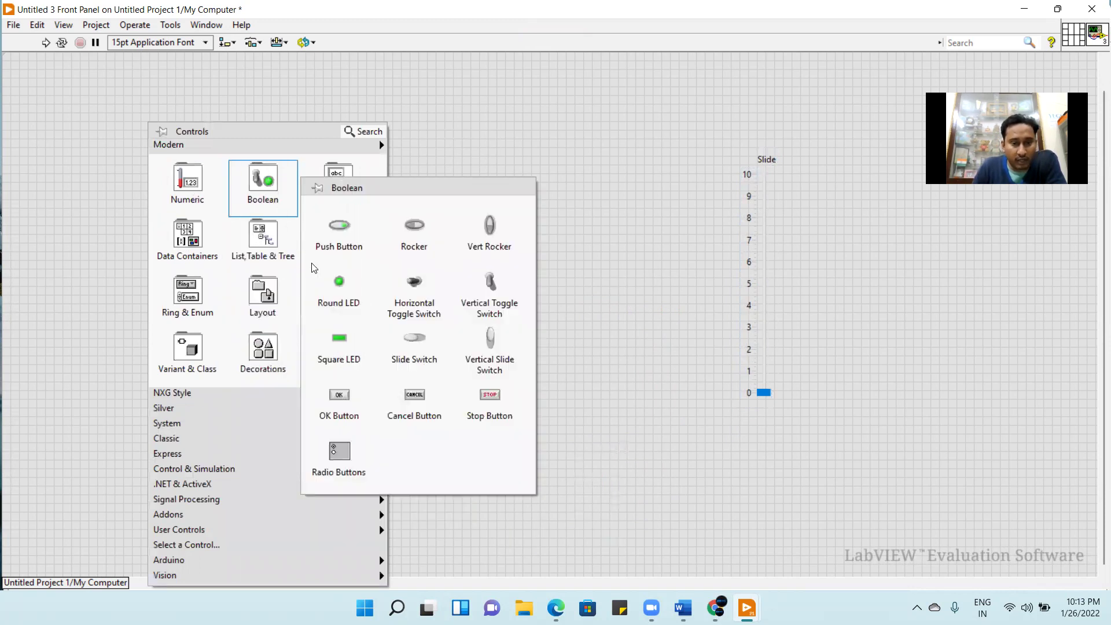
left_click(339, 339)
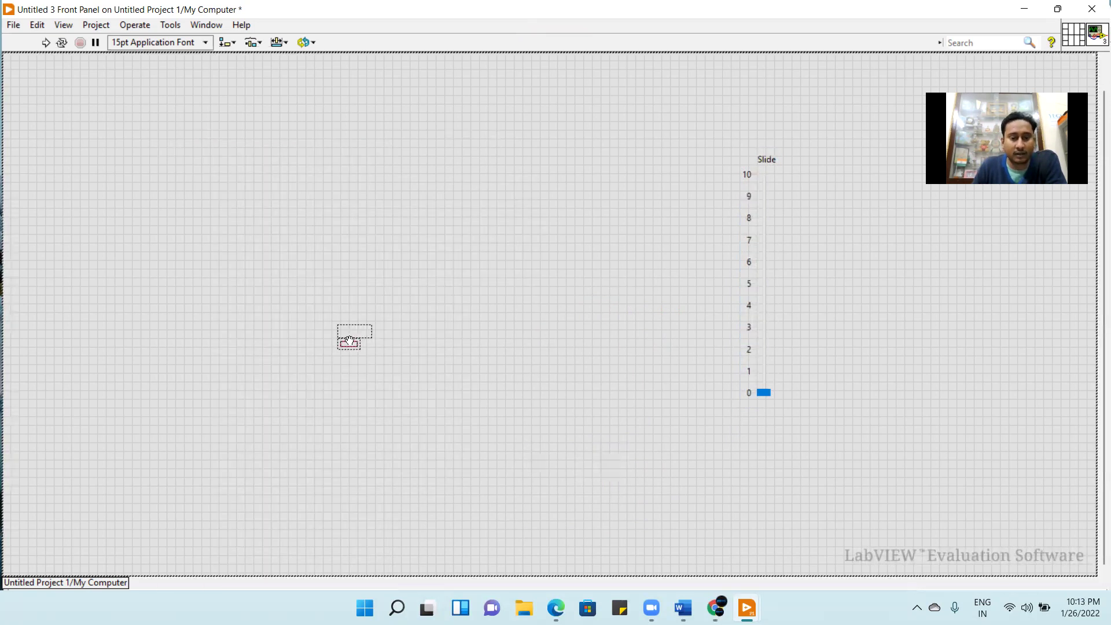
left_click_drag(355, 346, 314, 235)
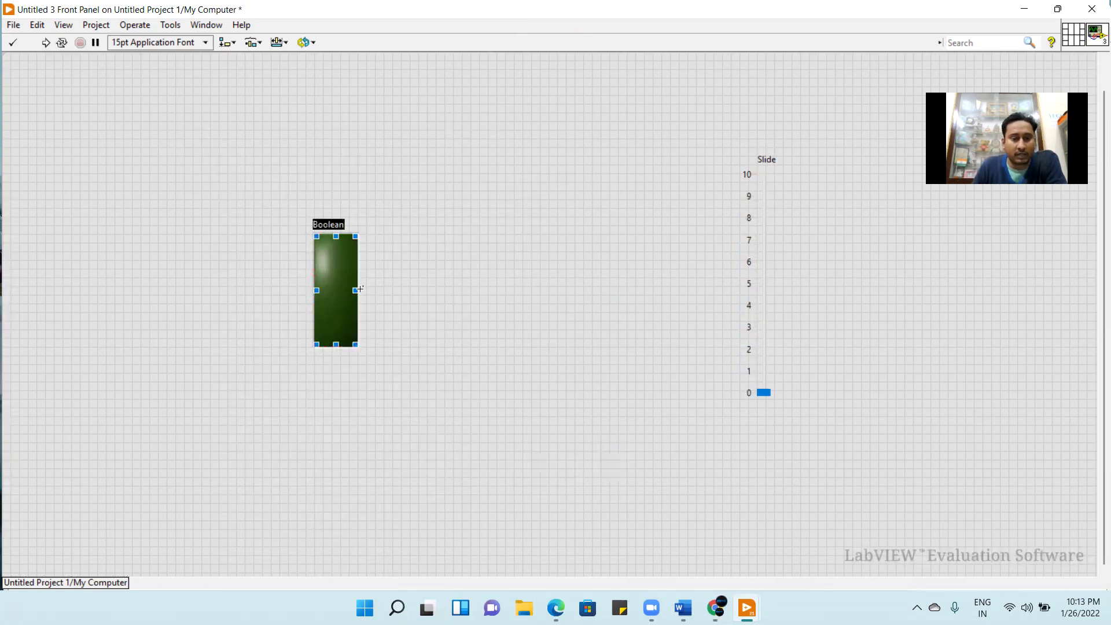
left_click(341, 296)
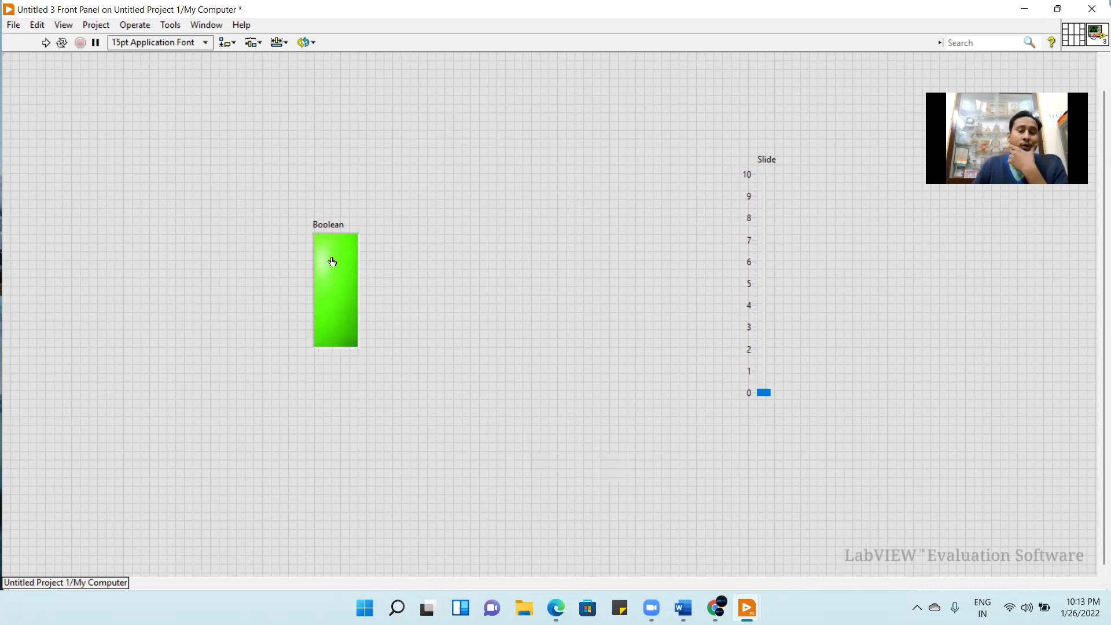
left_click(373, 317)
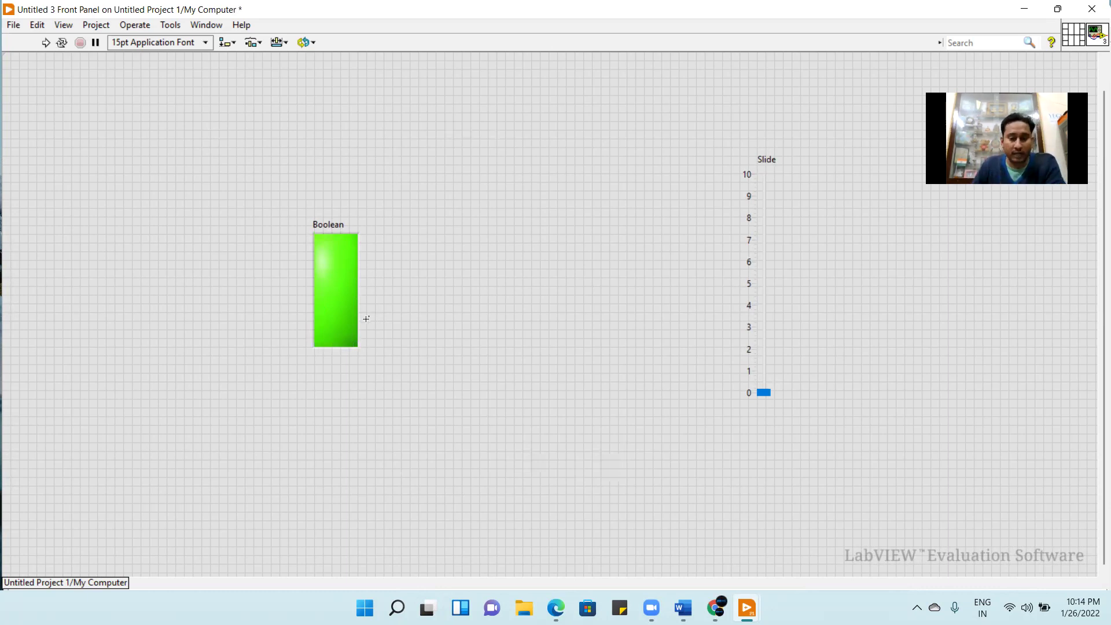
Step: Place a Digital Waveform control above and between the Boolean LED and the slide
right_click(488, 263)
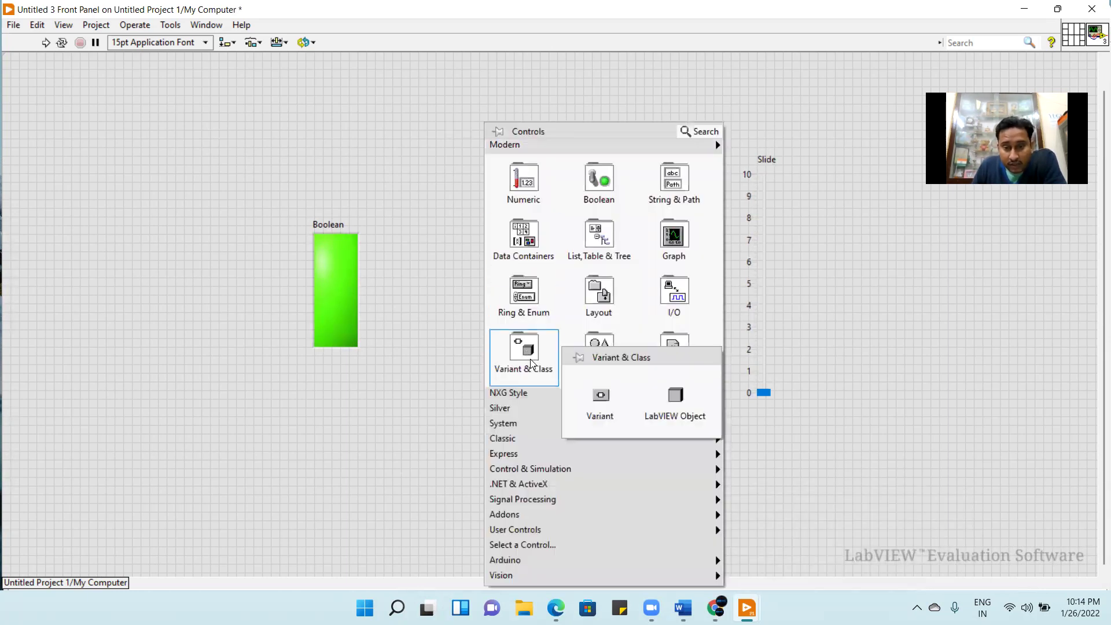
mouse_move(674, 299)
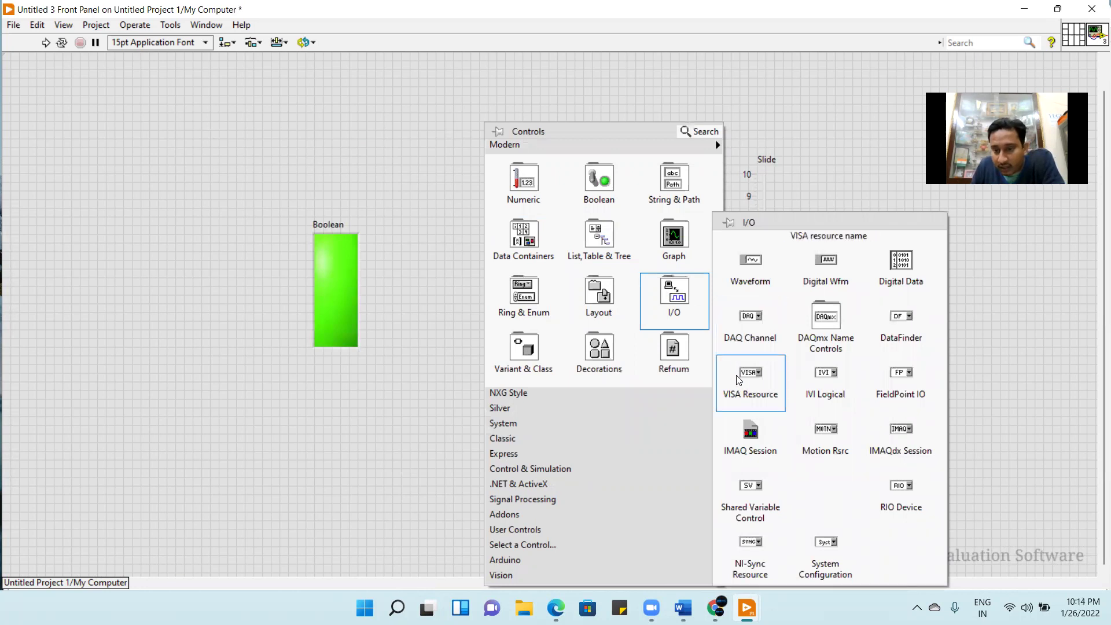
left_click(826, 271)
left_click(523, 176)
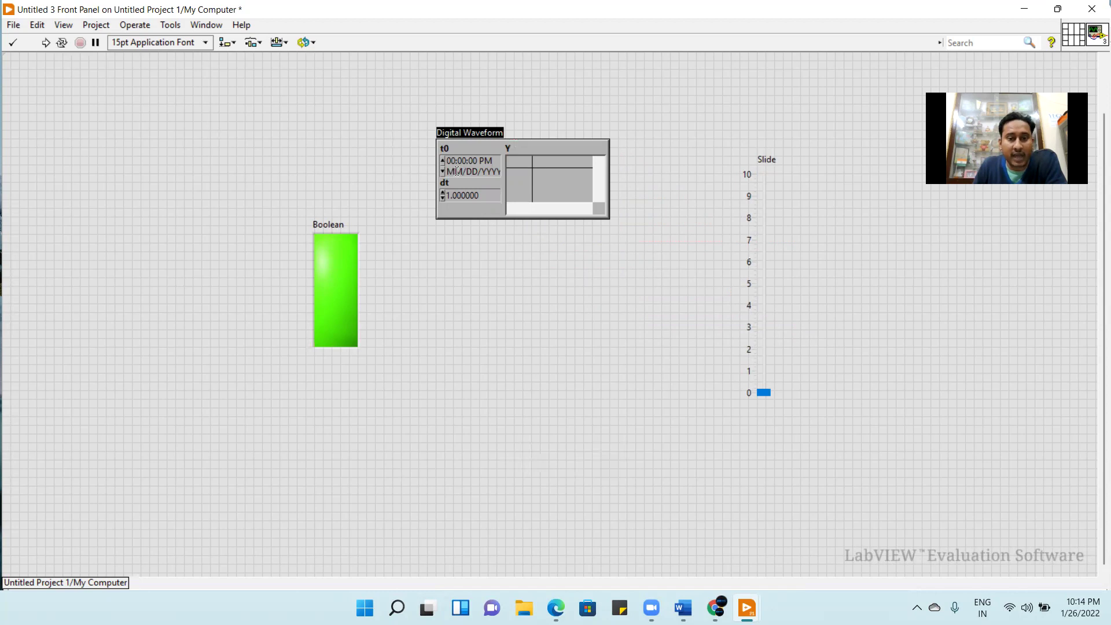
Step: Edit the Digital Waveform's t0 date field, then select the whole control
double_click(454, 170)
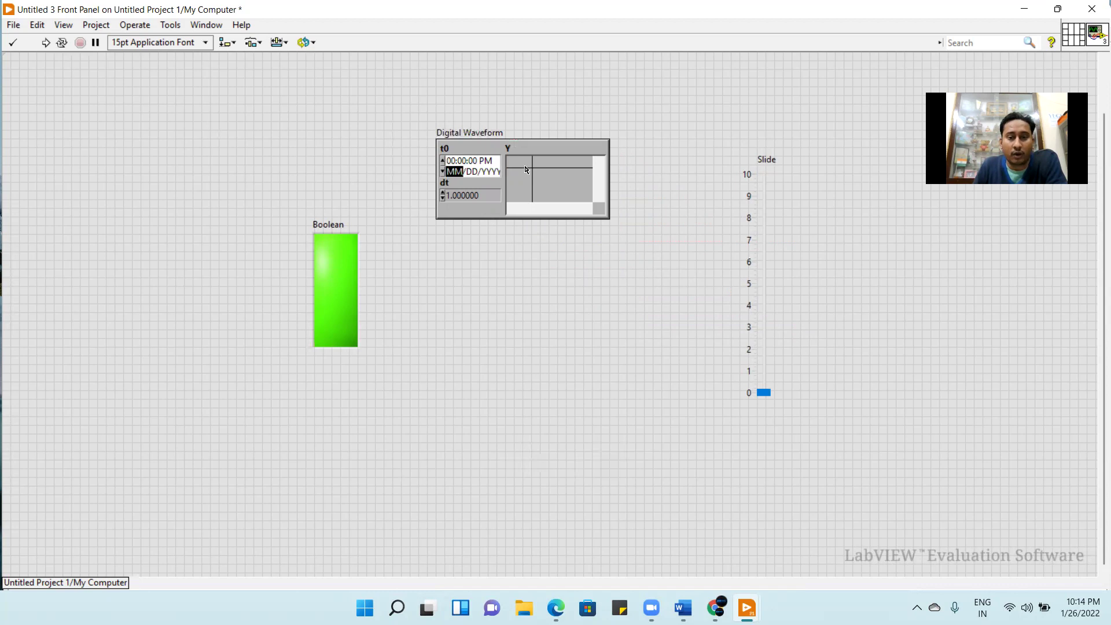
left_click(526, 169)
left_click(444, 149)
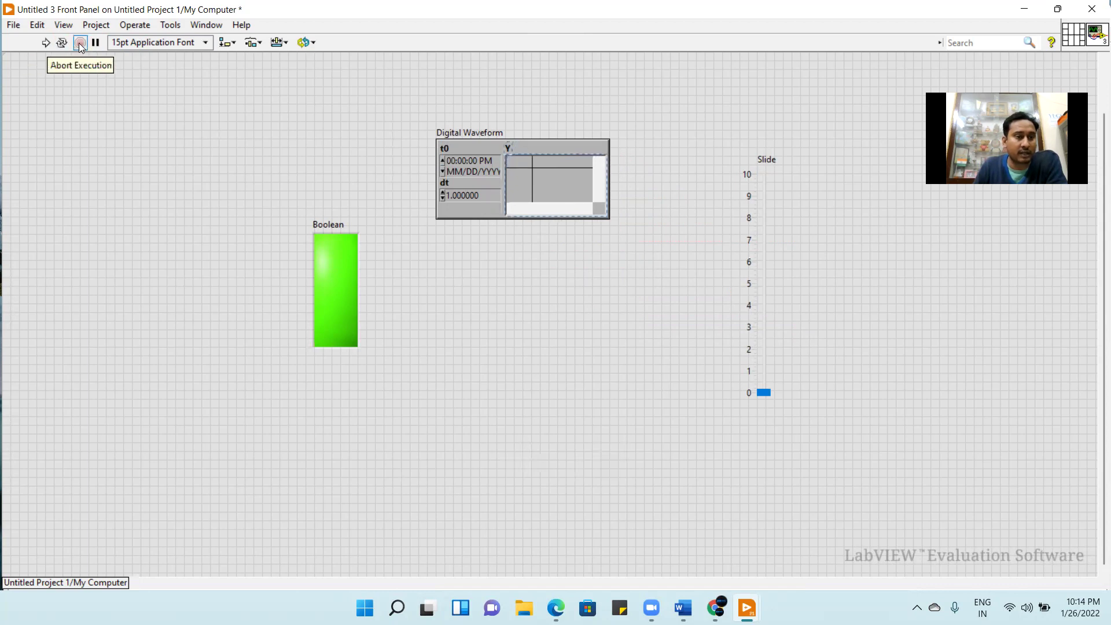
left_click_drag(361, 82, 533, 277)
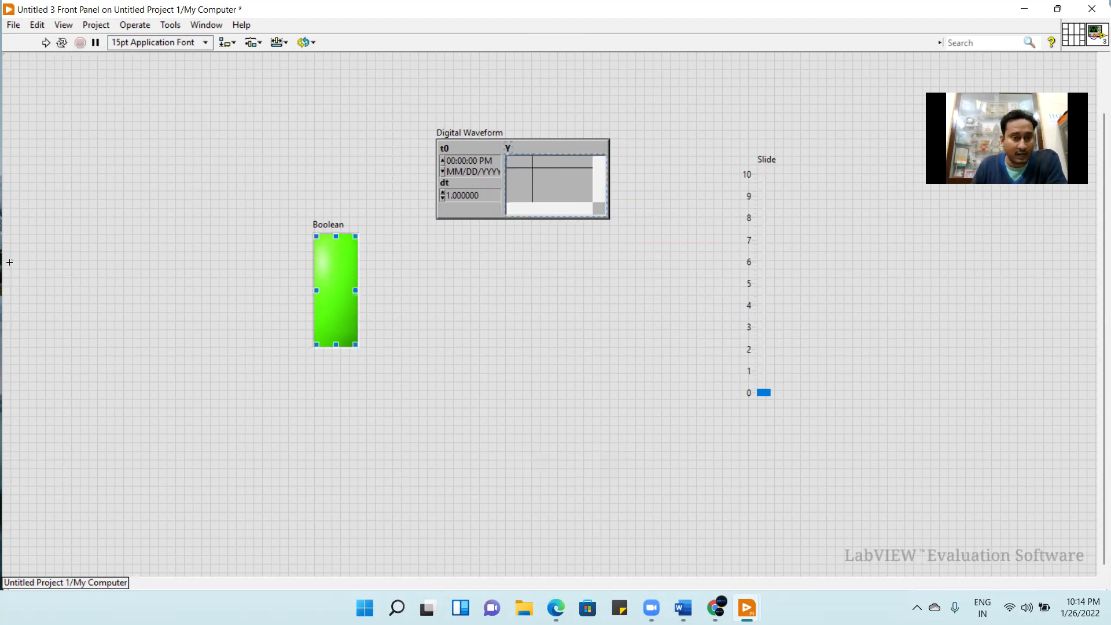
Step: Place an XY Graph from the Graph palette just below the Digital Waveform
right_click(149, 225)
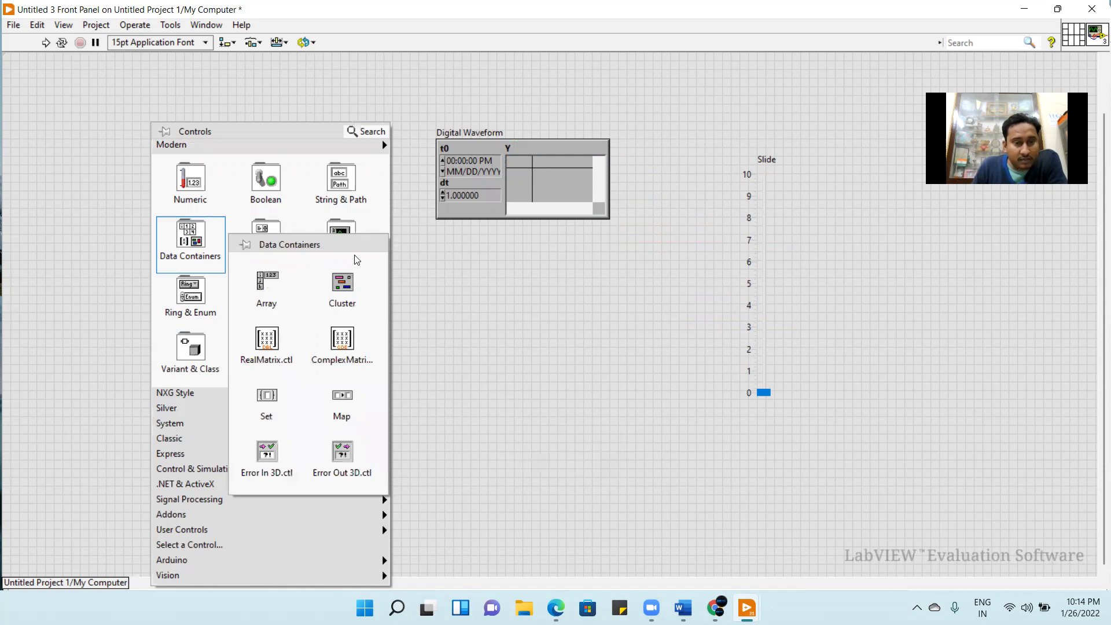
mouse_move(340, 245)
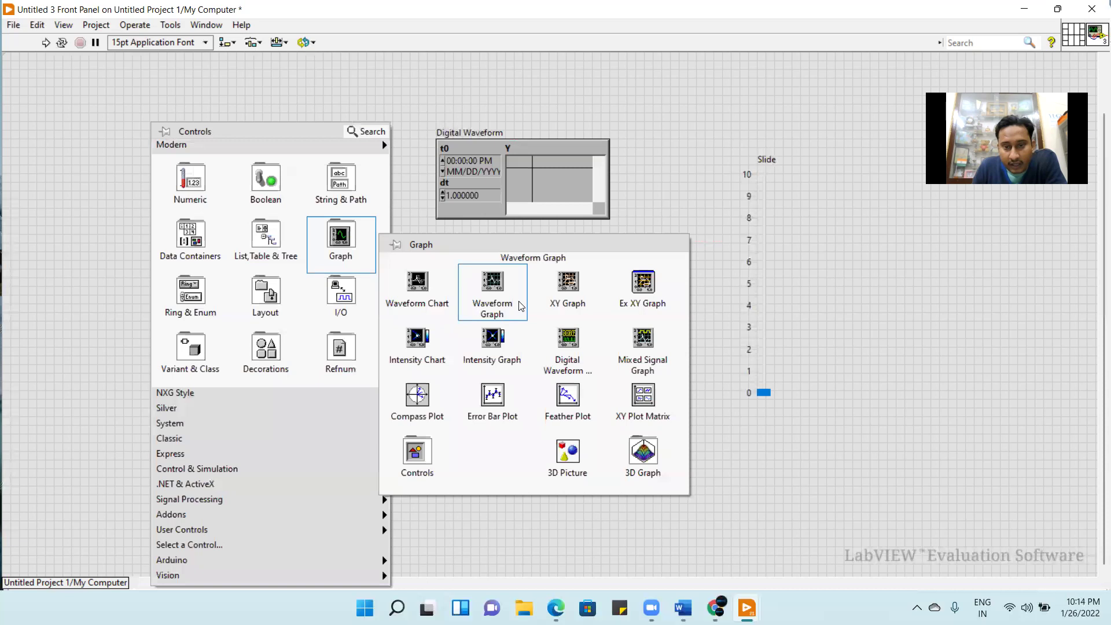
left_click(572, 289)
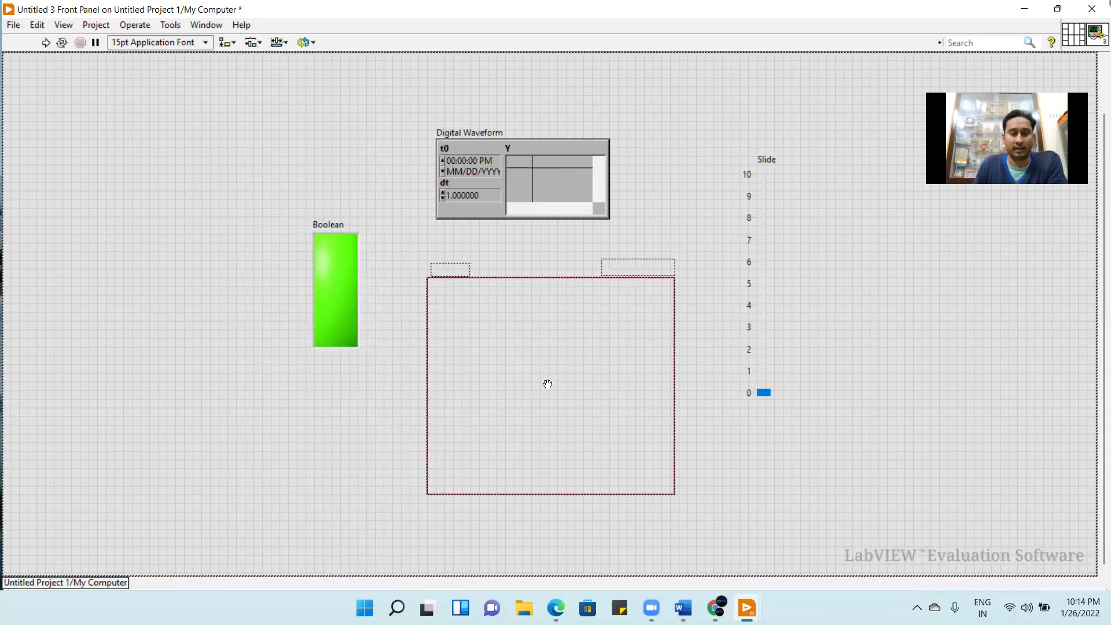
left_click(549, 388)
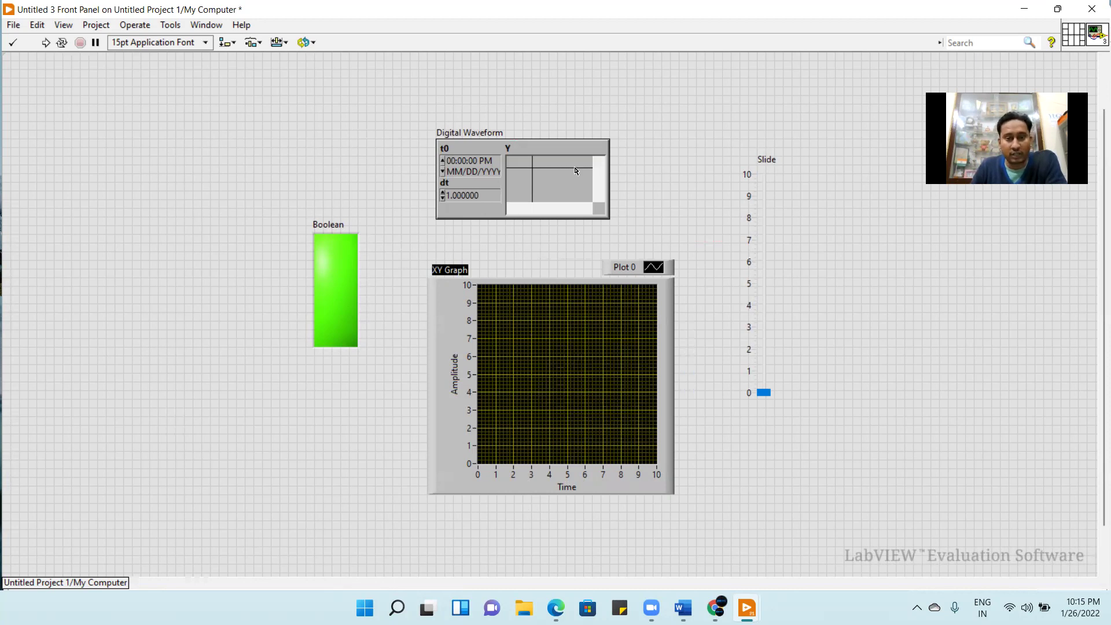
Step: Place a 0–10 Meter indicator at the upper left and drag its needle to about 3.87
right_click(133, 198)
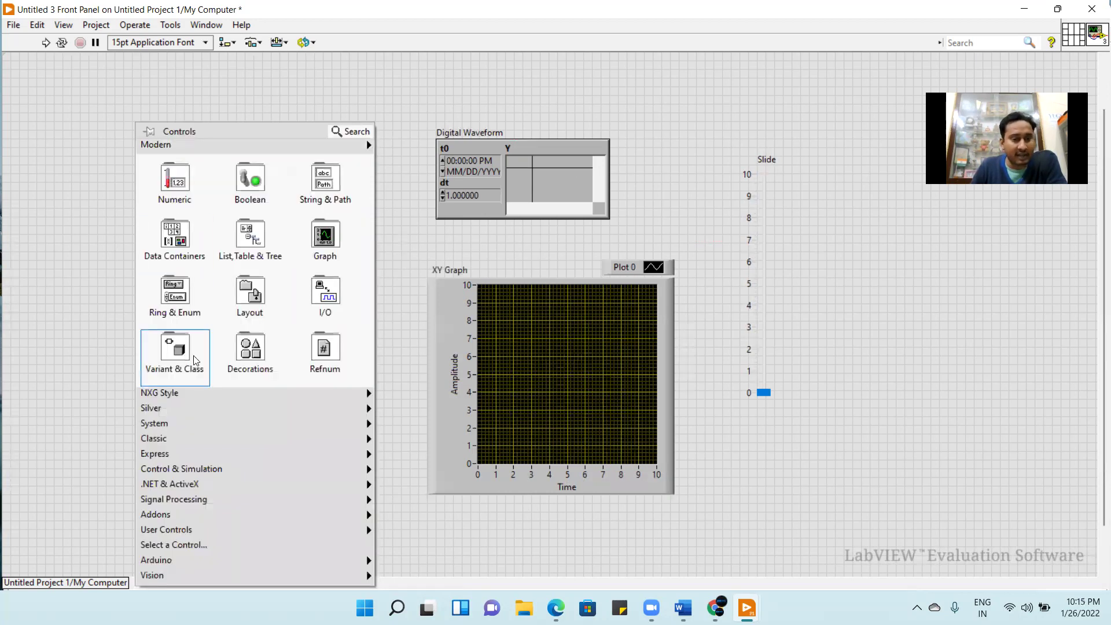
mouse_move(154, 453)
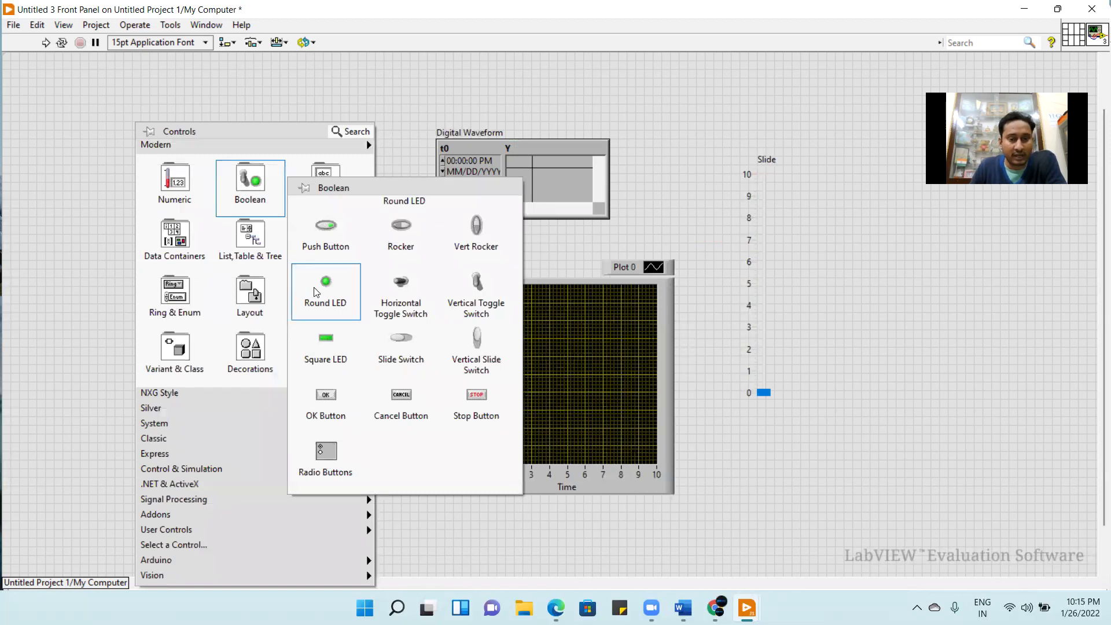
mouse_move(191, 454)
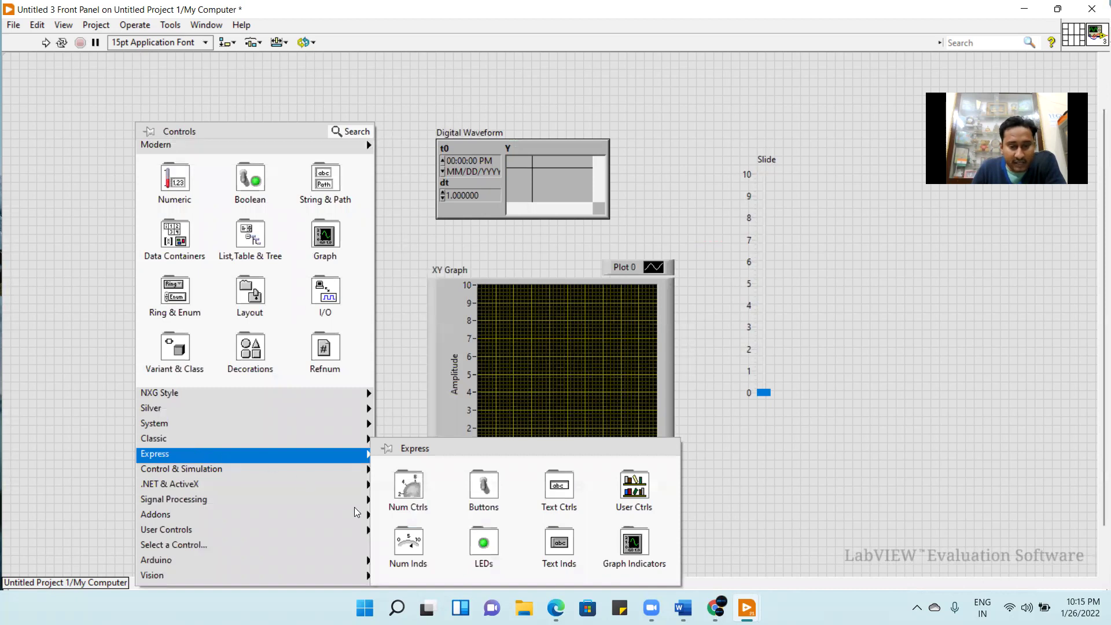
mouse_move(408, 549)
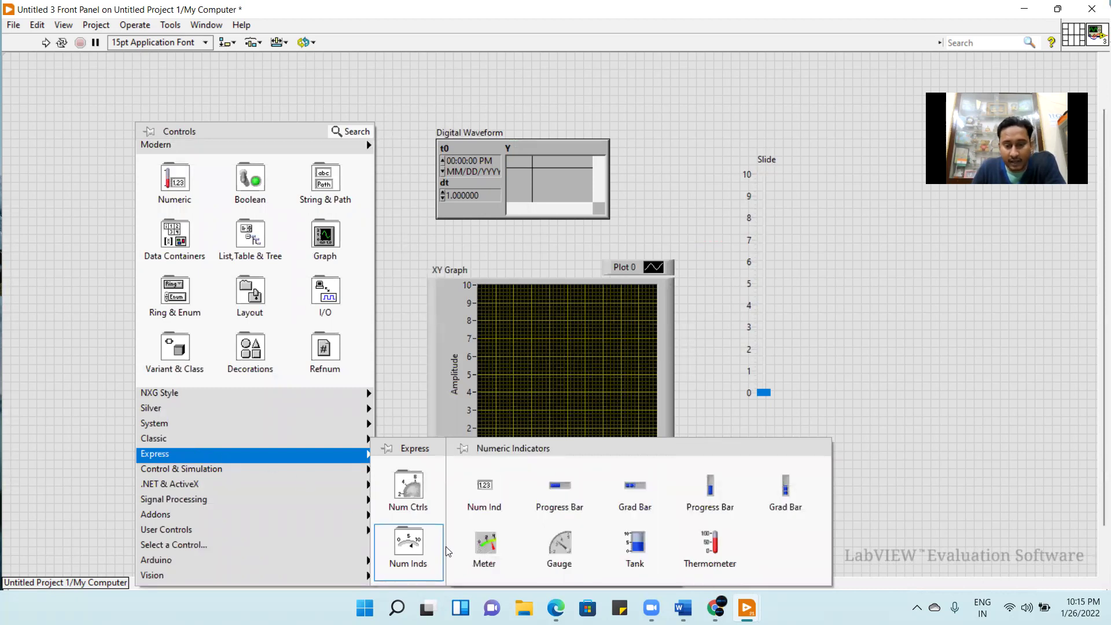
left_click(486, 544)
left_click(61, 216)
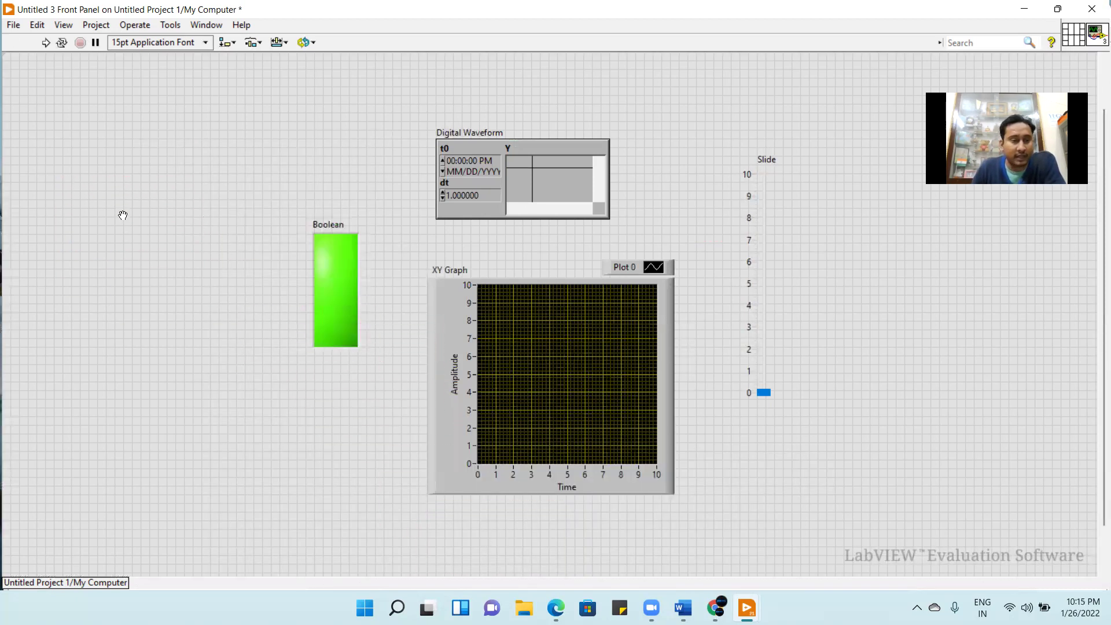
mouse_move(83, 228)
left_mouse_down()
mouse_move(138, 220)
mouse_move(113, 227)
left_mouse_up()
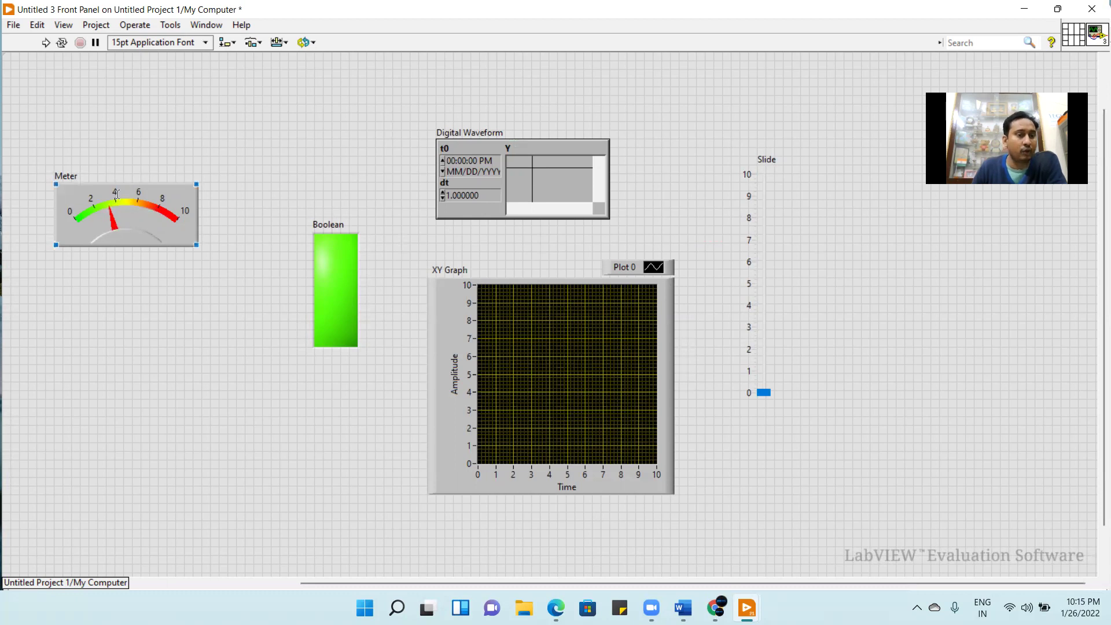
Step: Select and deselect the Meter, Digital Waveform and XY Graph in turn
left_click(138, 167)
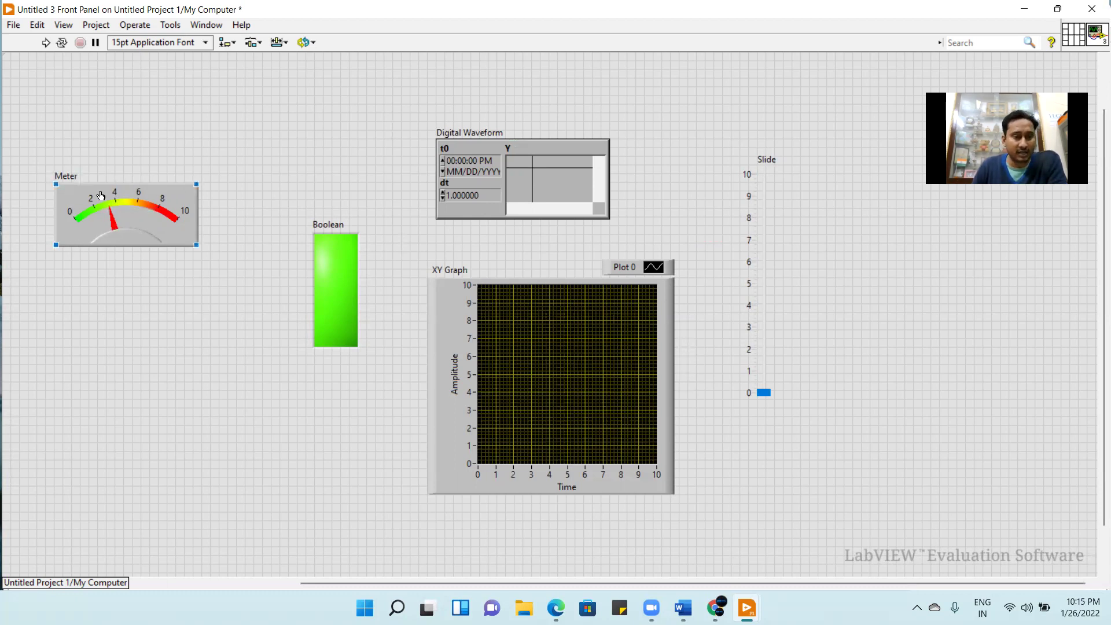
left_click(507, 219)
left_click(501, 241)
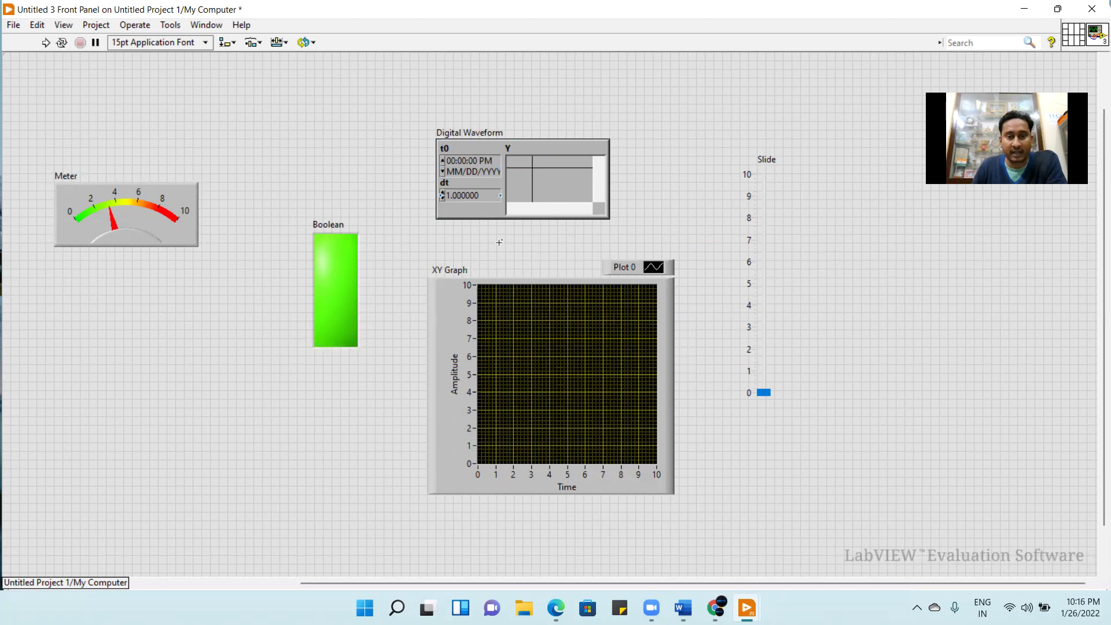
left_click(560, 386)
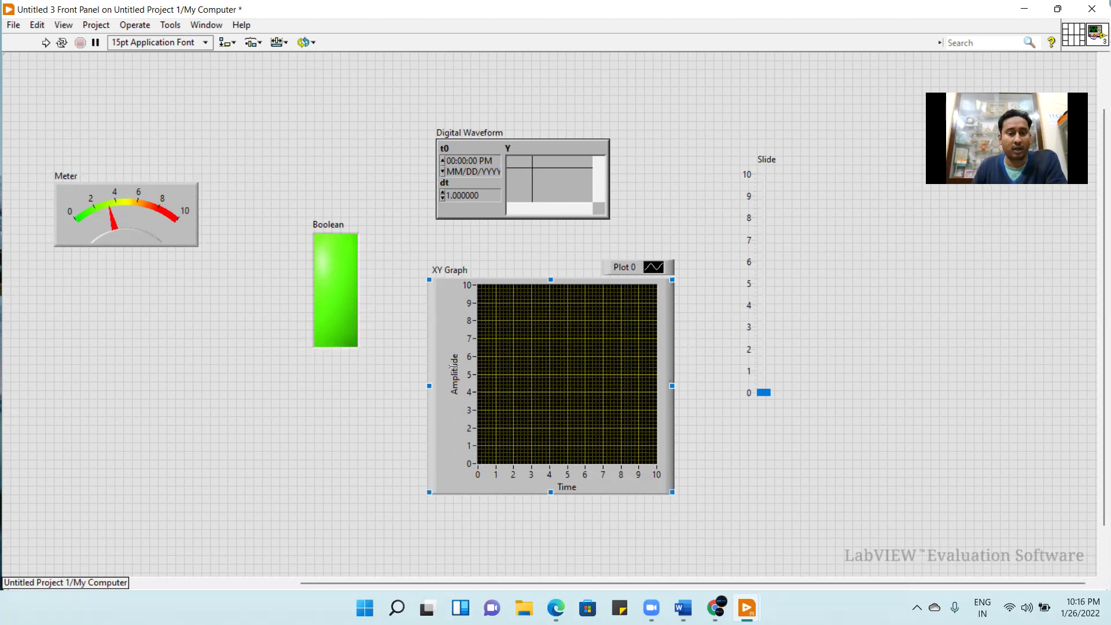
left_click(157, 344)
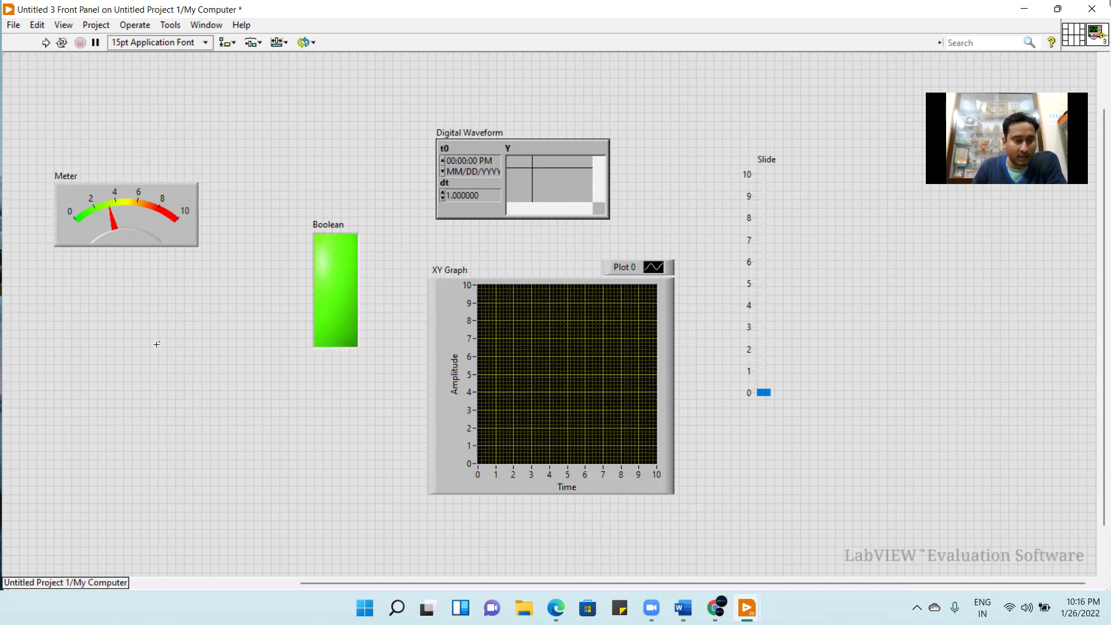
Step: Drop a 2D Compass Plot onto the panel to the right of the Slide
right_click(173, 360)
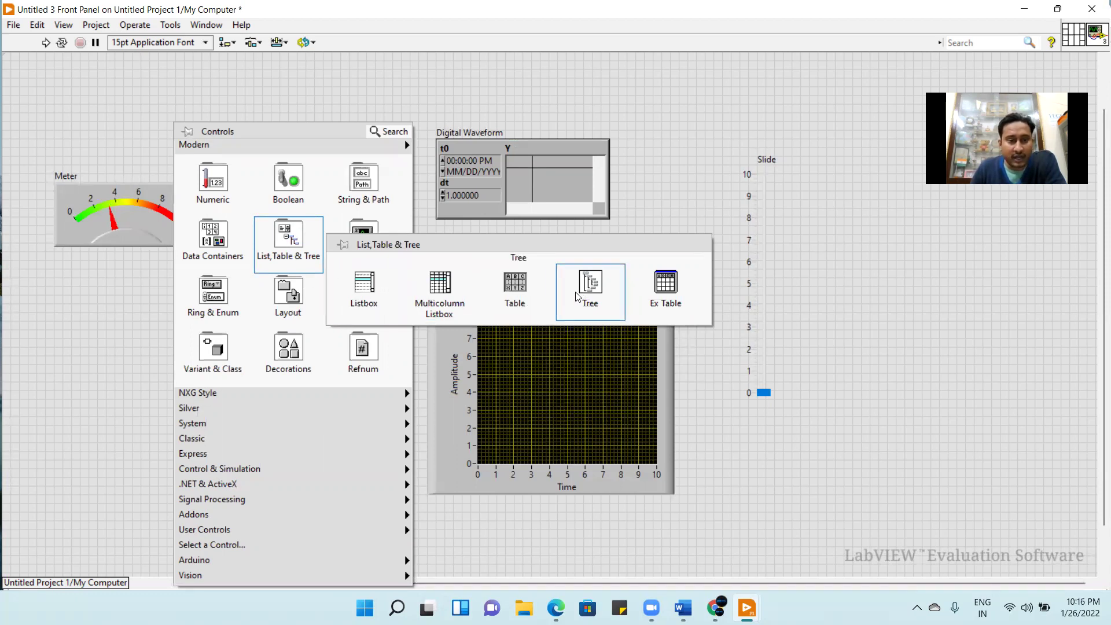
mouse_move(363, 241)
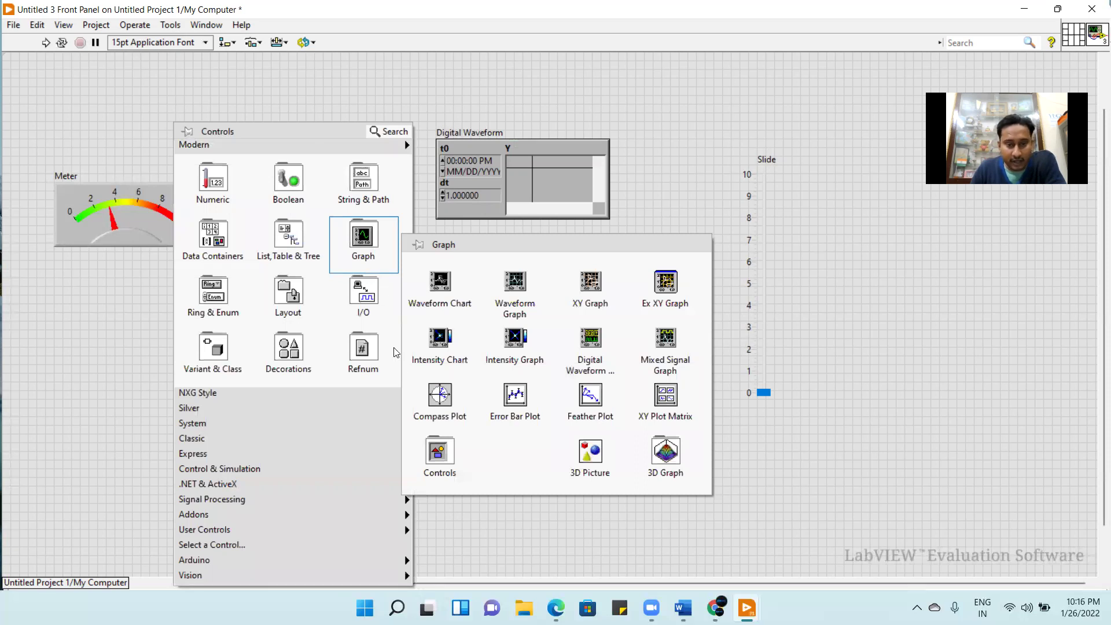
left_click(439, 406)
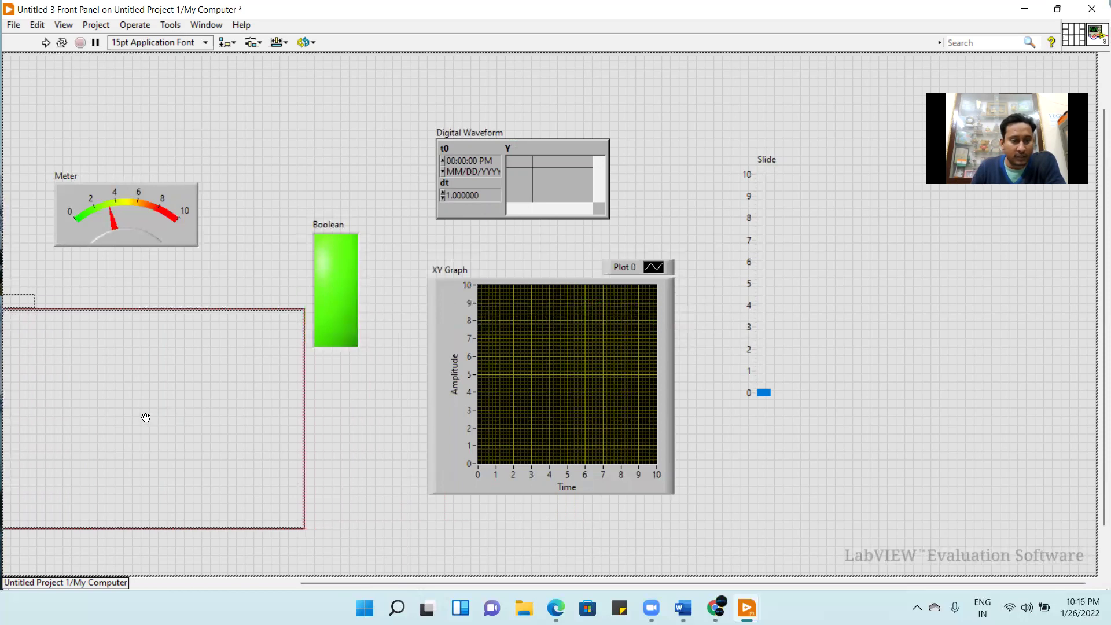
left_click_drag(924, 406, 935, 398)
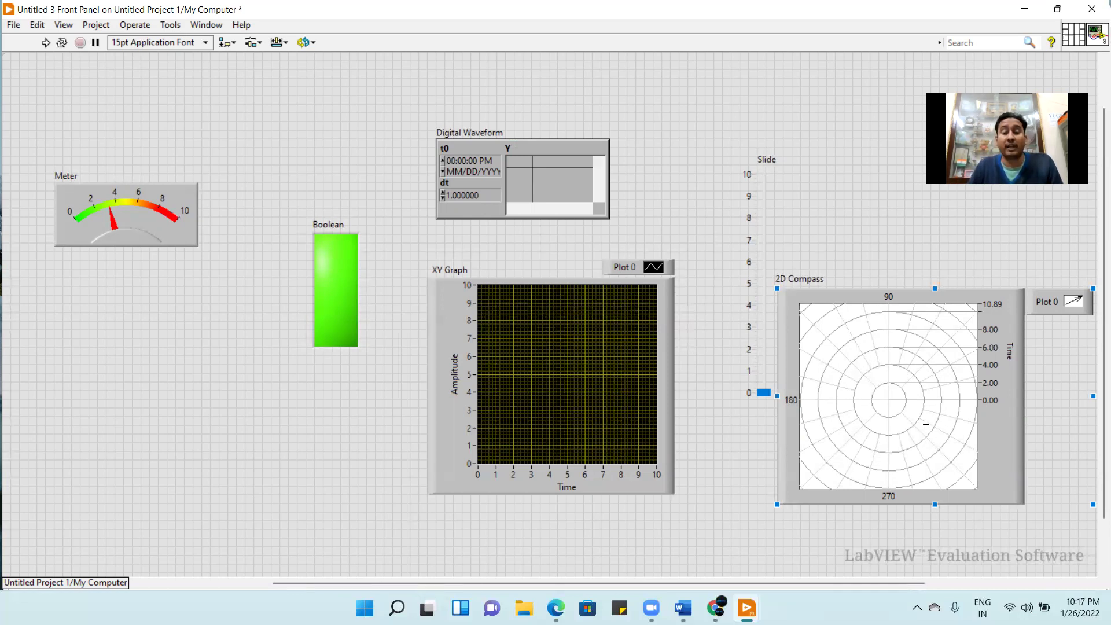
Step: Select and deselect the XY Graph and Meter on the front panel
left_click(577, 371)
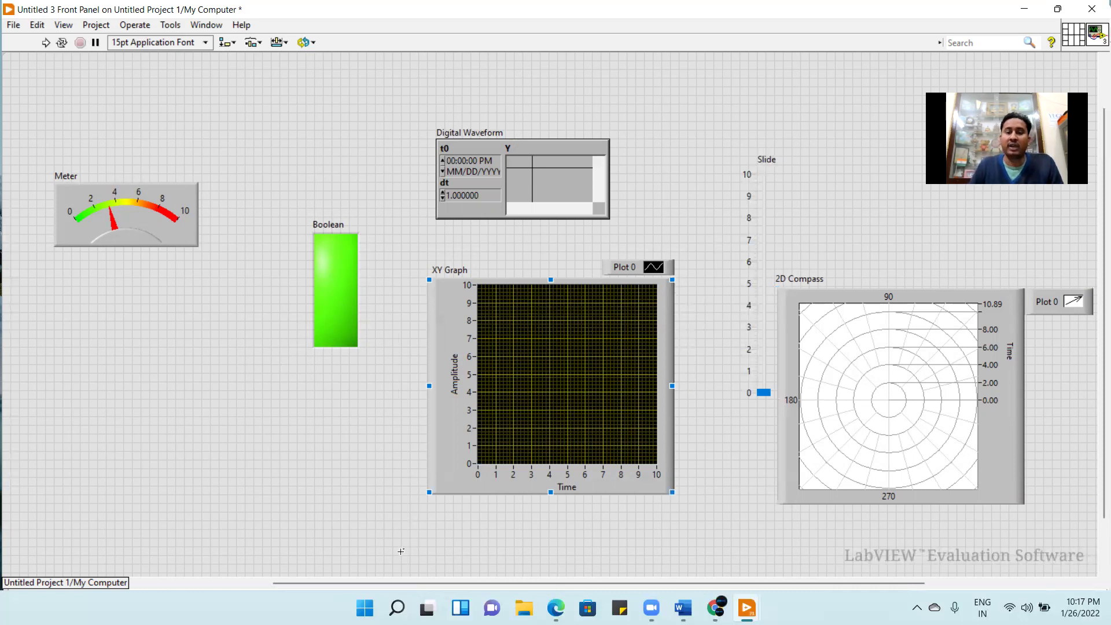
left_click(713, 535)
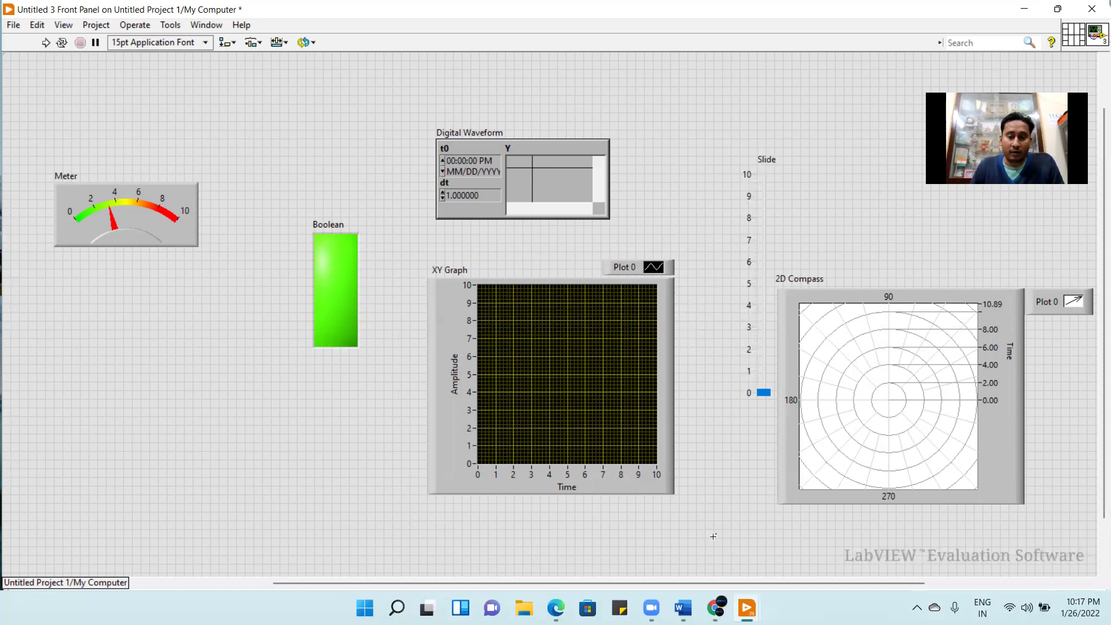
left_click(105, 209)
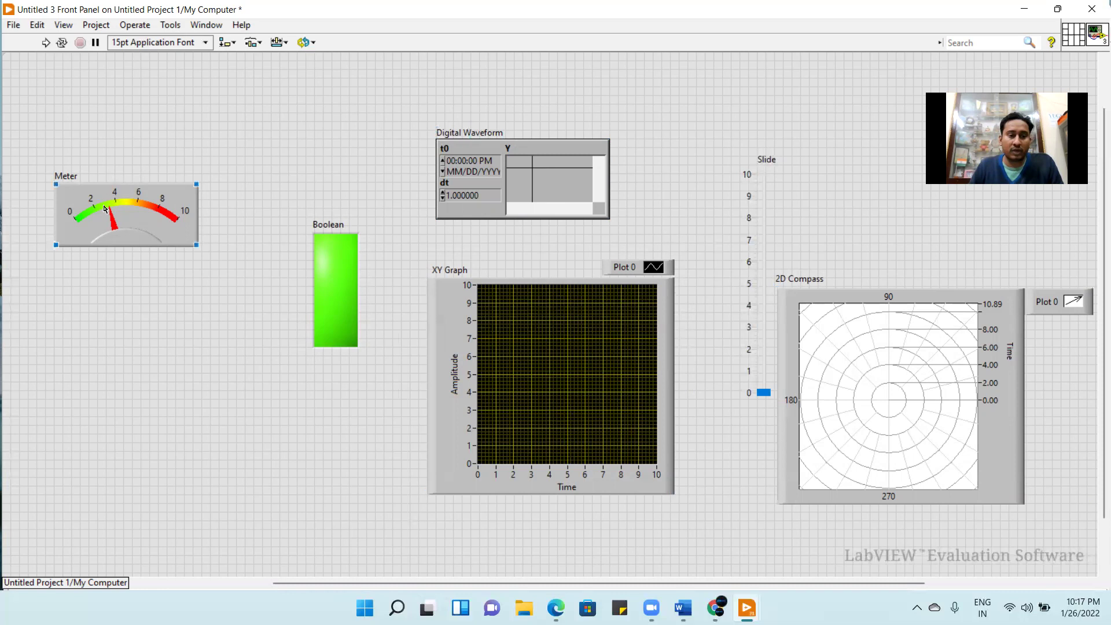
left_click(672, 486)
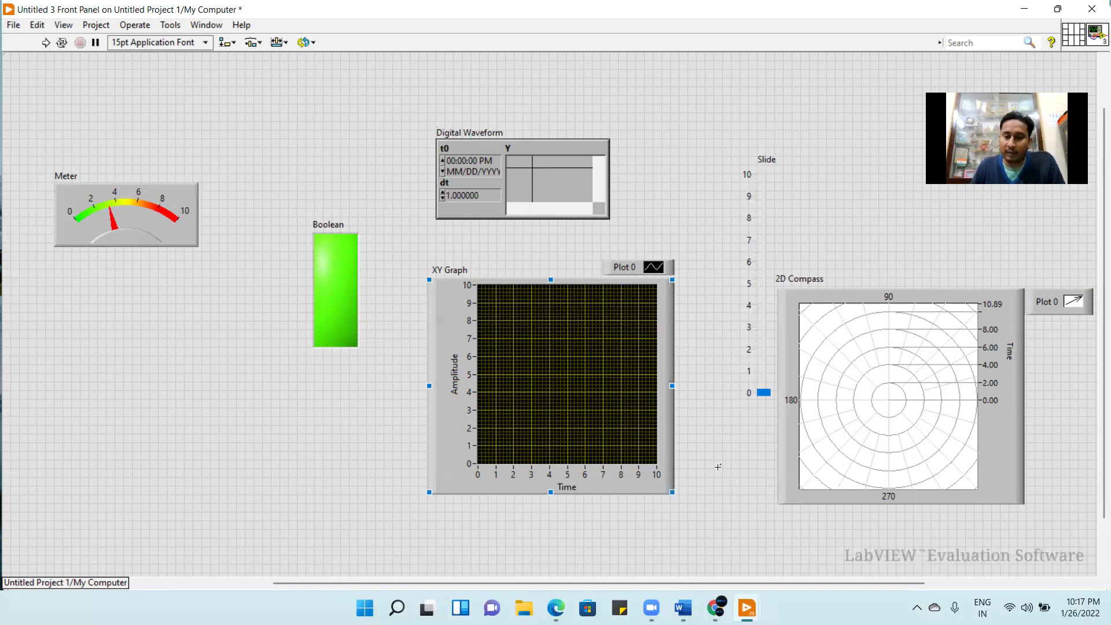
left_click(718, 468)
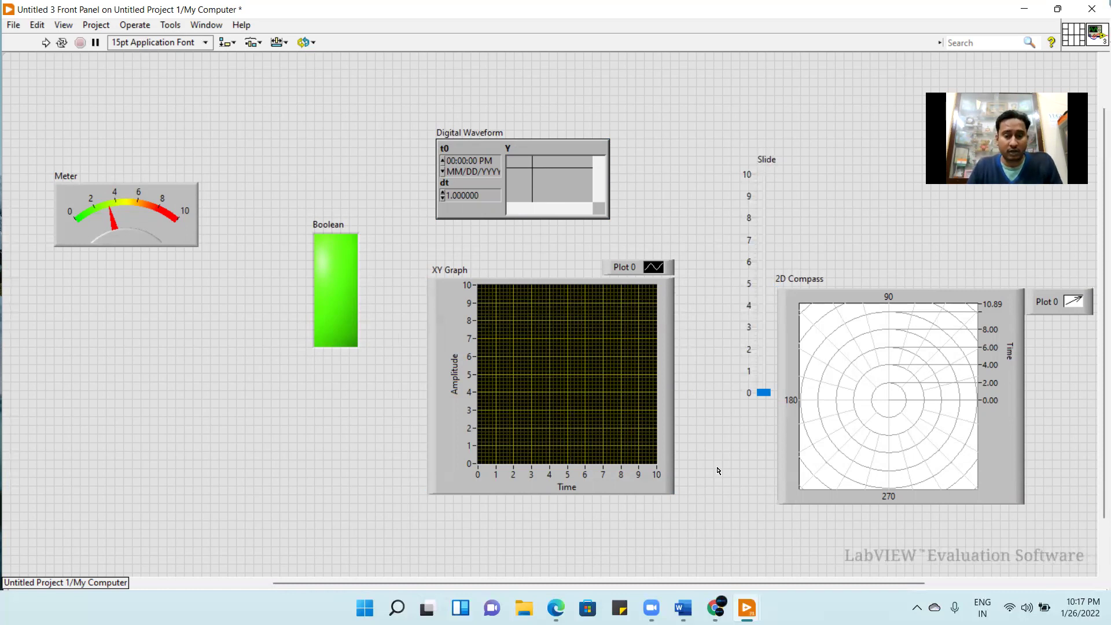
mouse_move(714, 609)
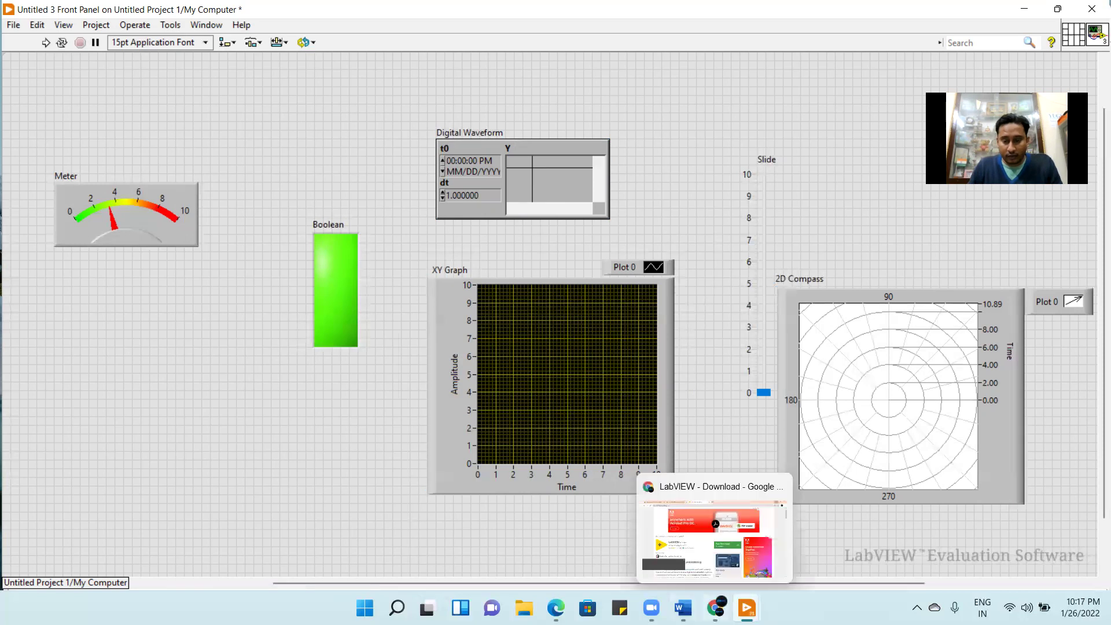
Step: In Word, delete the Xilinx line and add a 'VI' entry below Tinker Cad
left_click(683, 608)
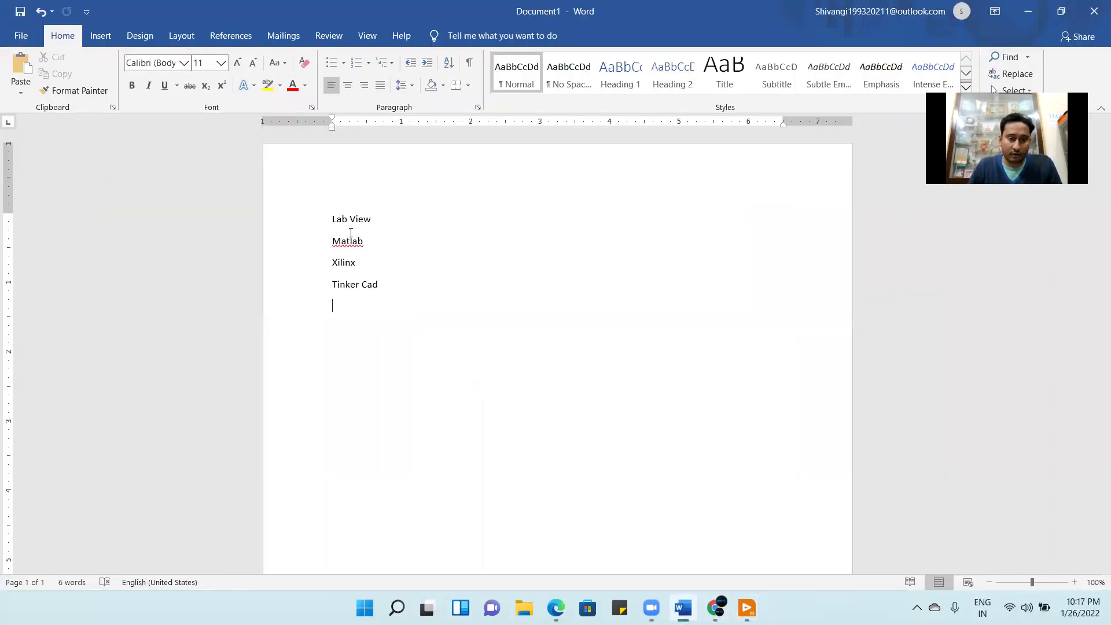
left_click(360, 265)
key("BackSpace")
key("BackSpace")
key("BackSpace")
key("BackSpace")
key("BackSpace")
key("BackSpace")
key("BackSpace")
key("BackSpace")
key("BackSpace")
key("BackSpace")
key("BackSpace")
key("BackSpace")
key("BackSpace")
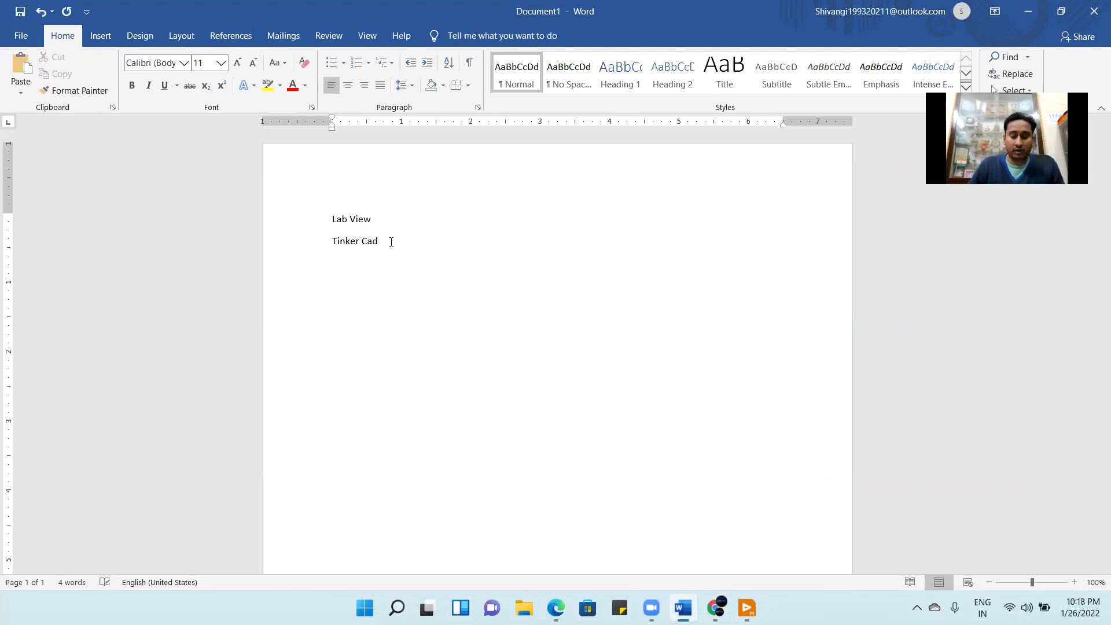
key("Return")
type("Vl")
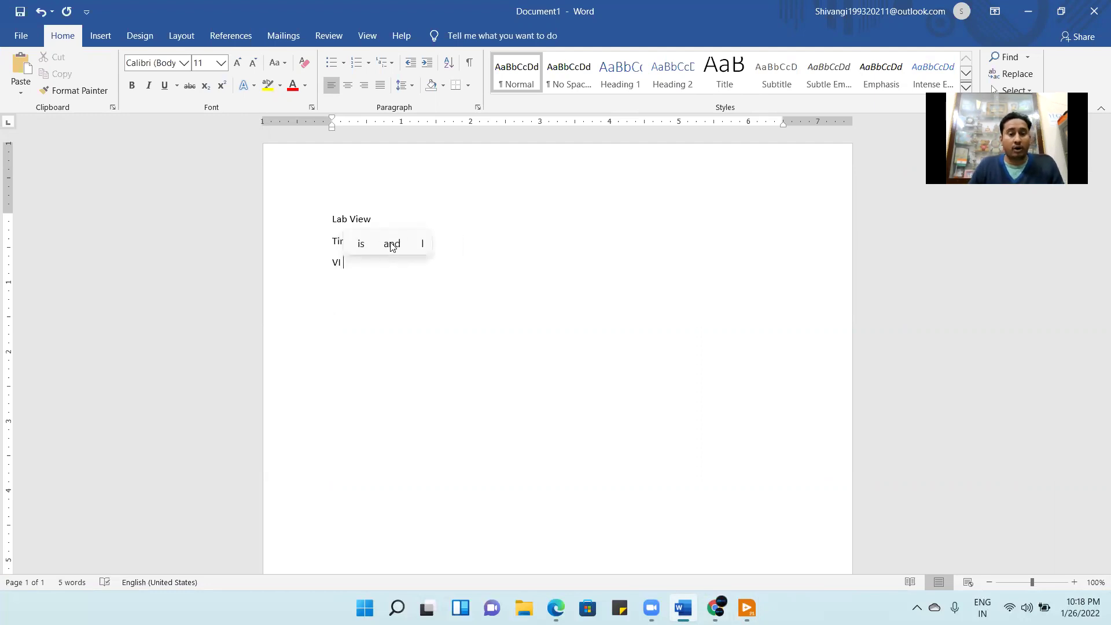
left_click(459, 345)
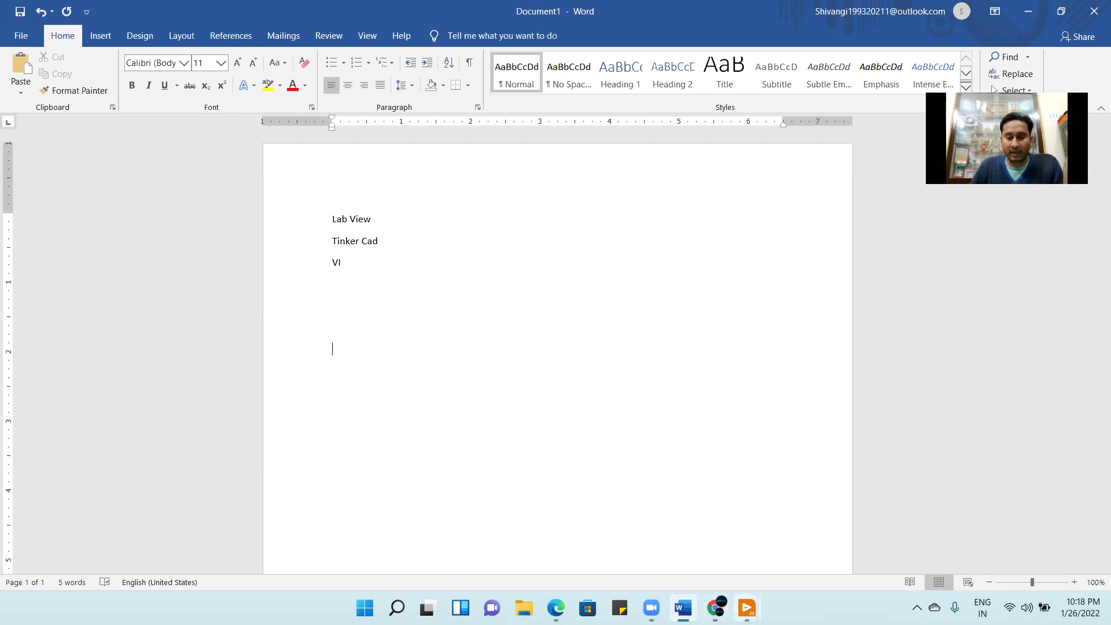
Step: Select the LabVIEW XY Graph, then view Chrome's Full Wave and Half wave rectifier tabs
left_click(854, 492)
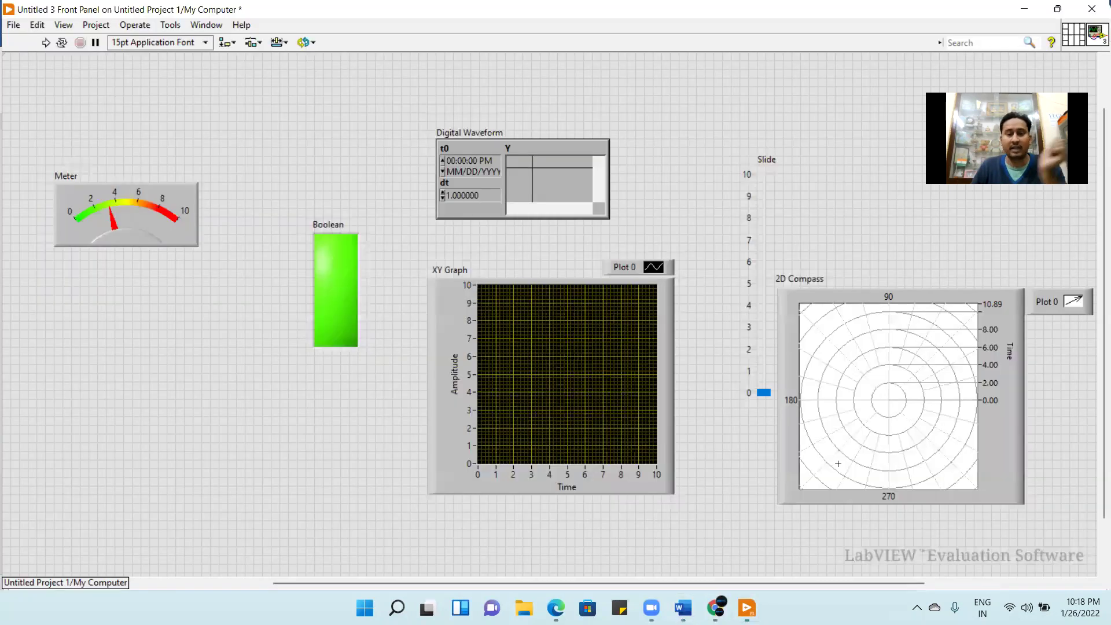
left_click_drag(419, 254, 685, 527)
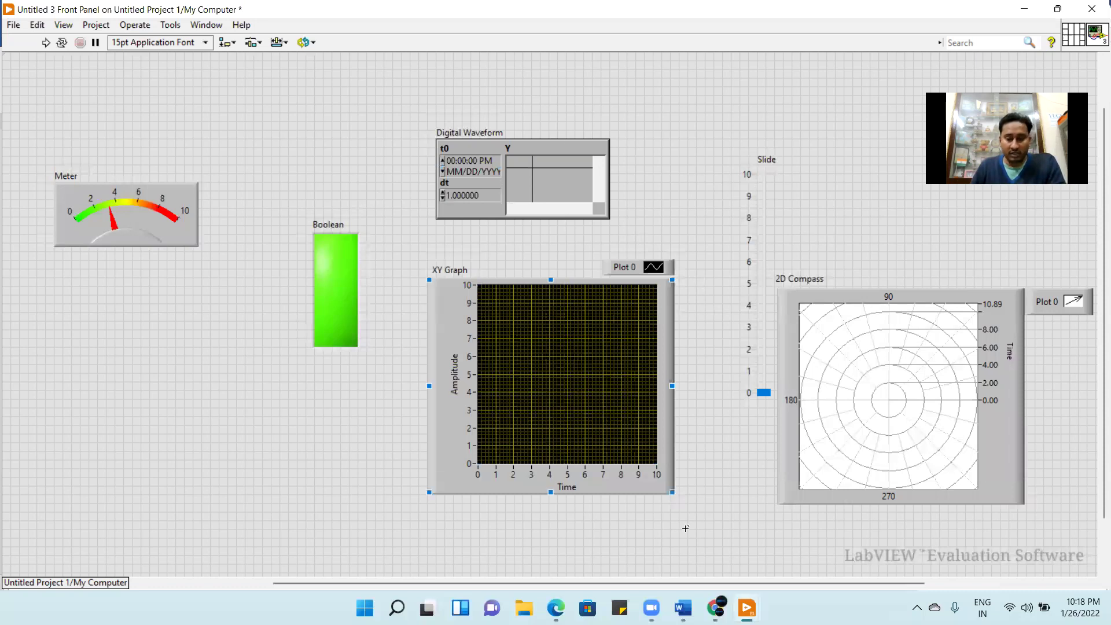
left_click(715, 608)
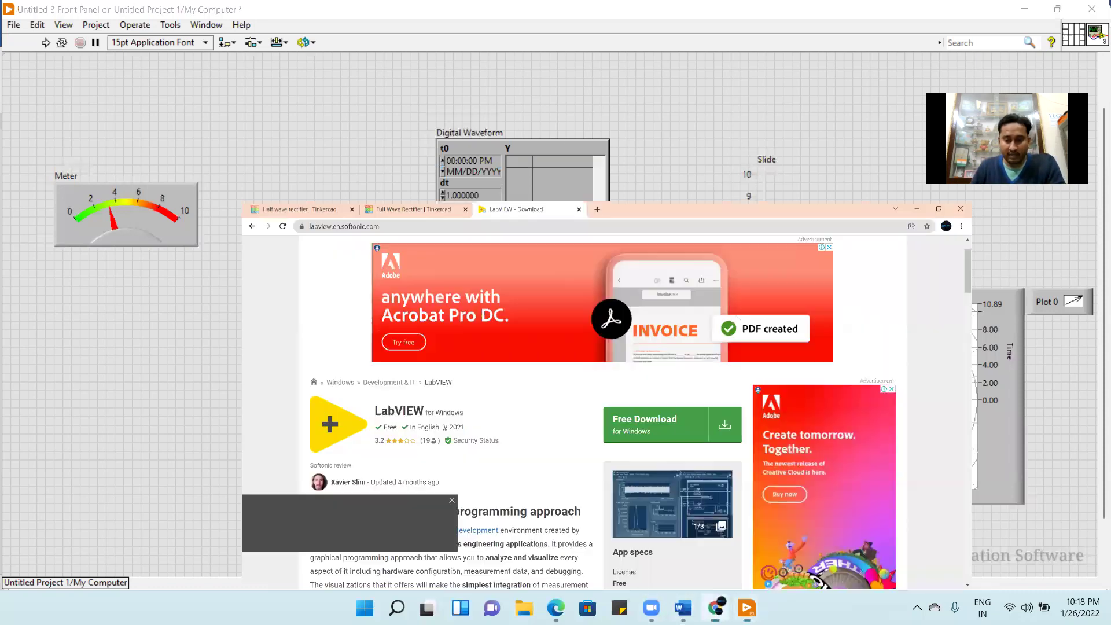
left_click(296, 25)
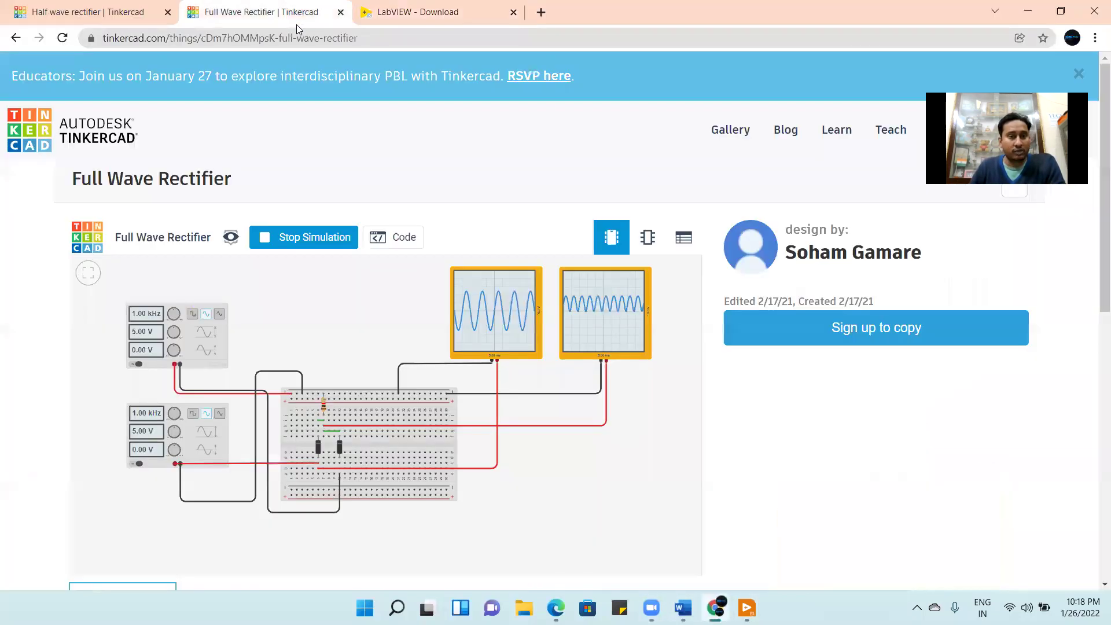
left_click(115, 11)
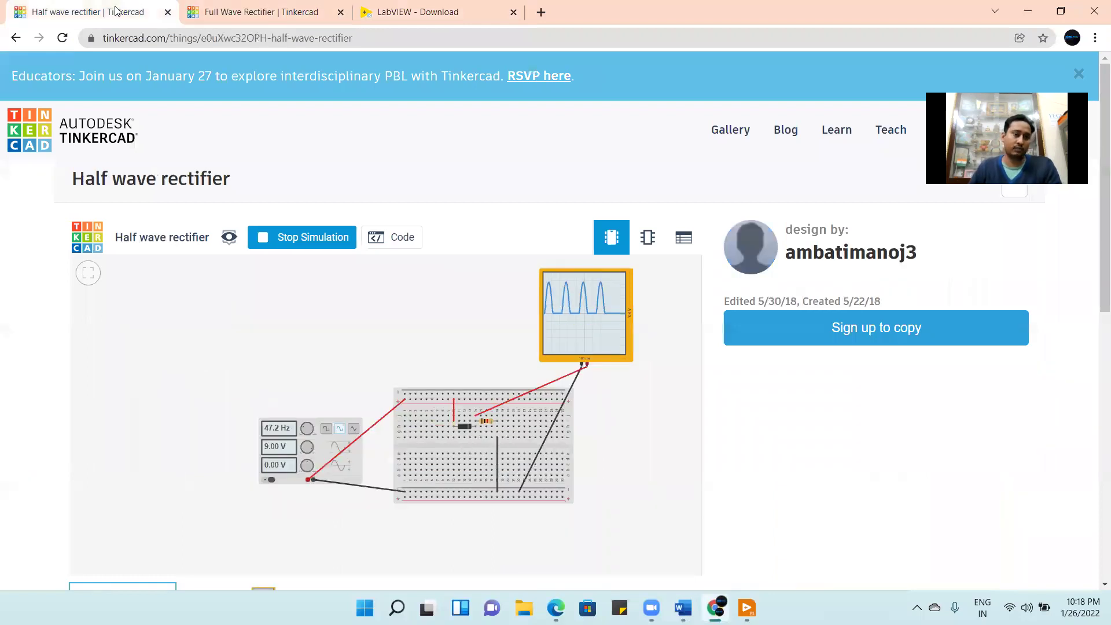